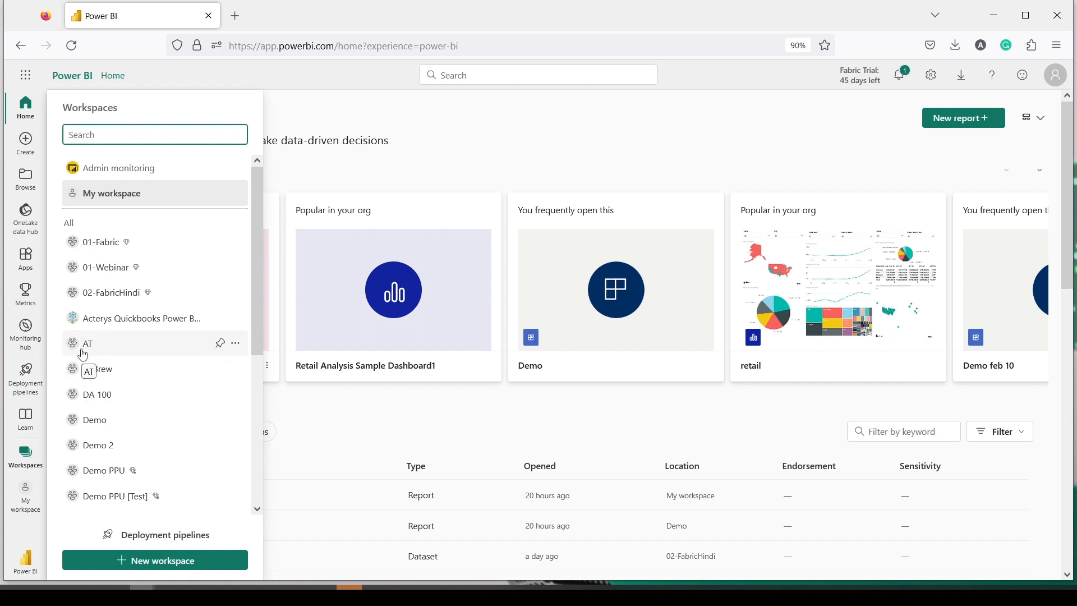
Step: Open the 01-Fabric workspace and use New > Show all to list every creatable item type
key("ctrl+2")
left_click_drag(7, 444, 46, 477)
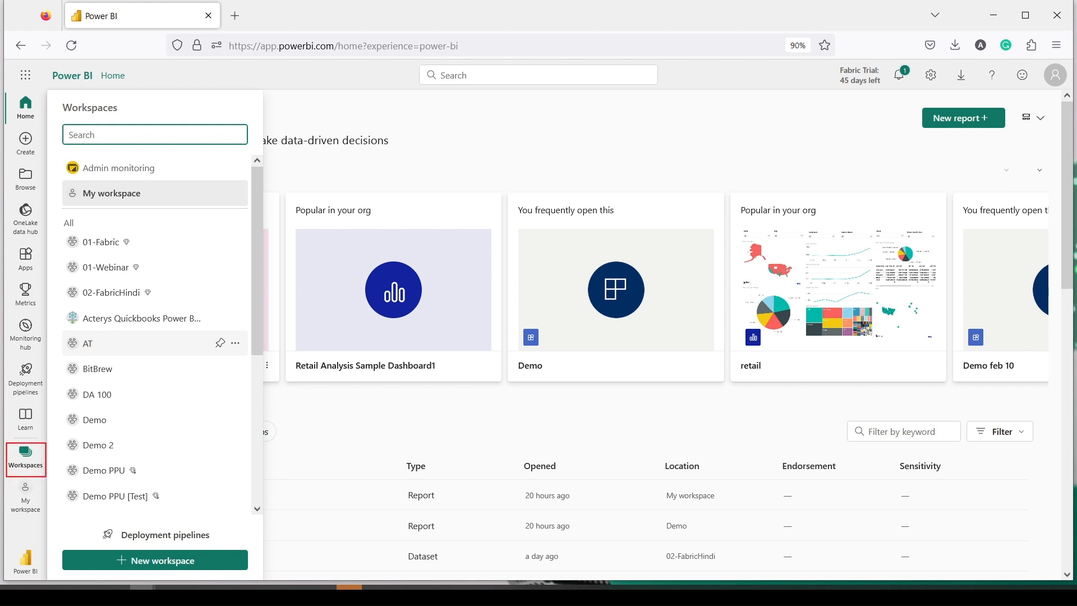
left_click_drag(64, 233, 150, 256)
key("Escape")
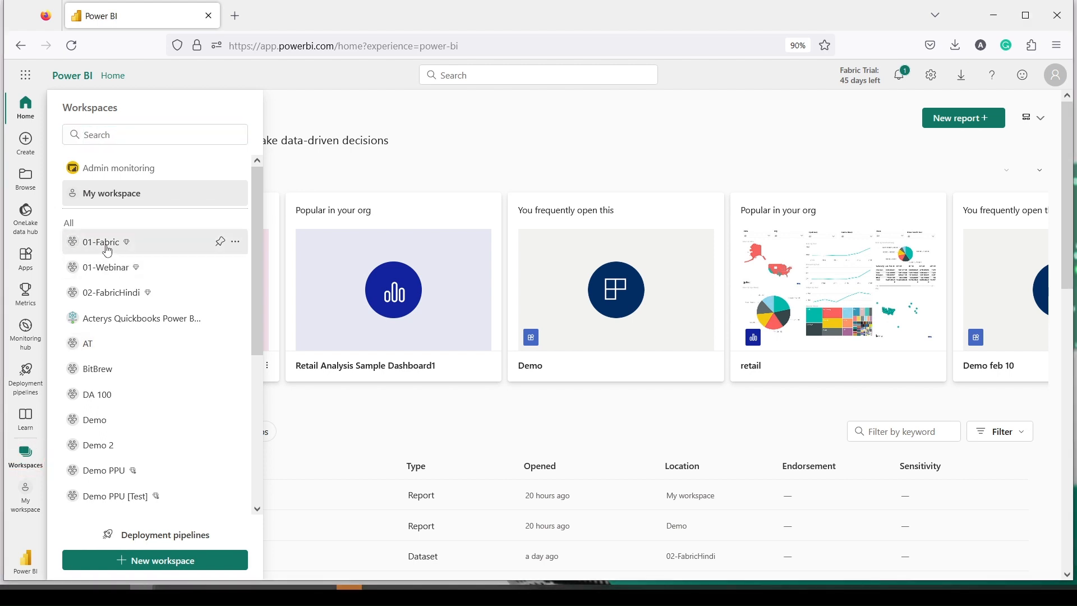
left_click(104, 244)
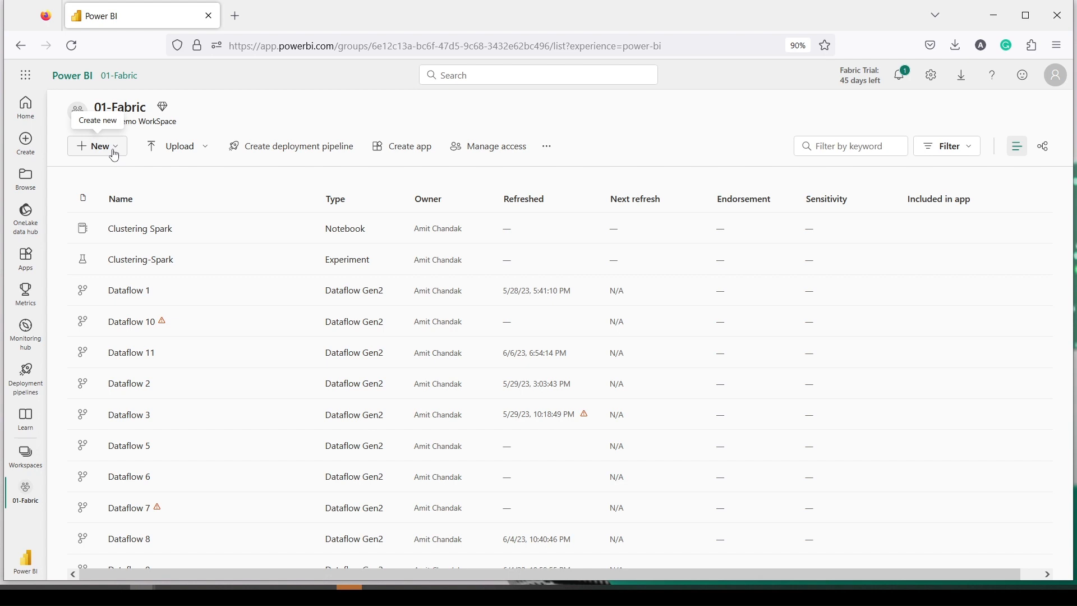
left_click(115, 150)
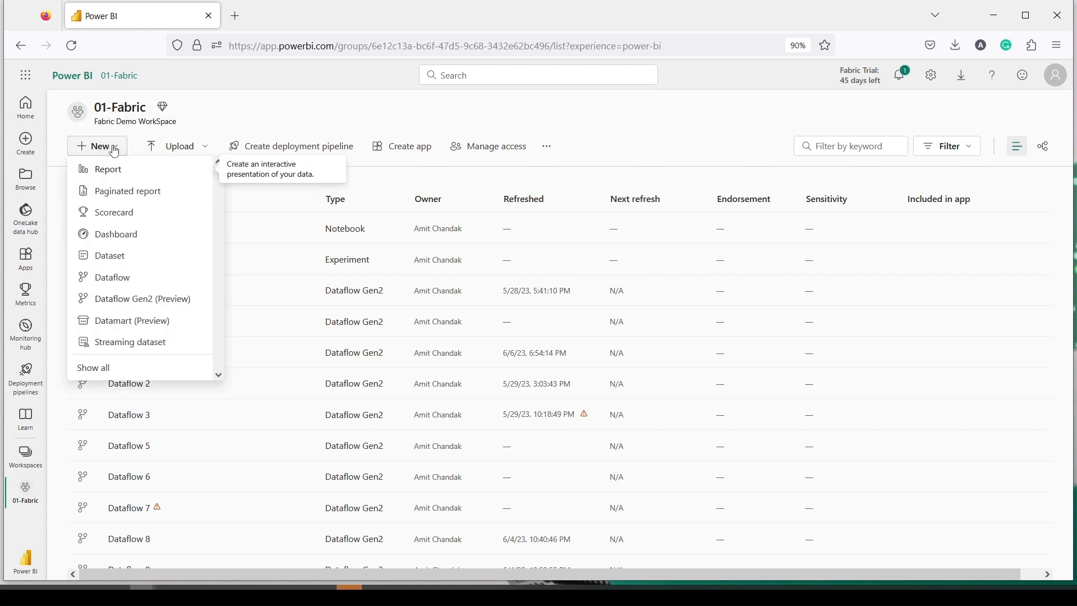
left_click(94, 368)
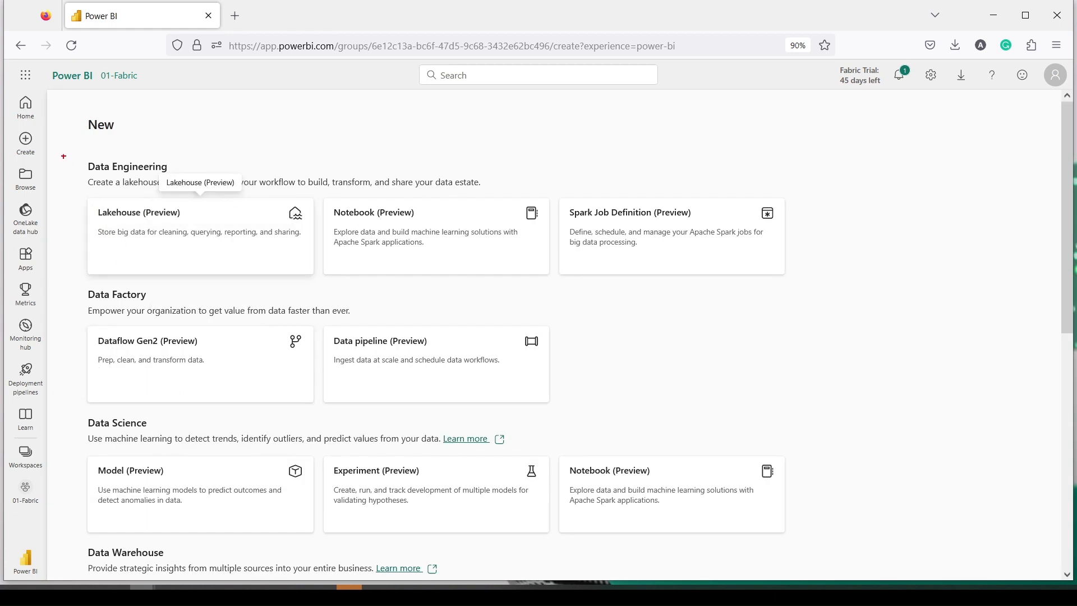
Step: Create a Lakehouse (Preview) item named UploadExcelTest in the 01-Fabric workspace
mouse_move(67, 154)
left_mouse_down()
mouse_move(190, 246)
mouse_move(326, 290)
left_mouse_up()
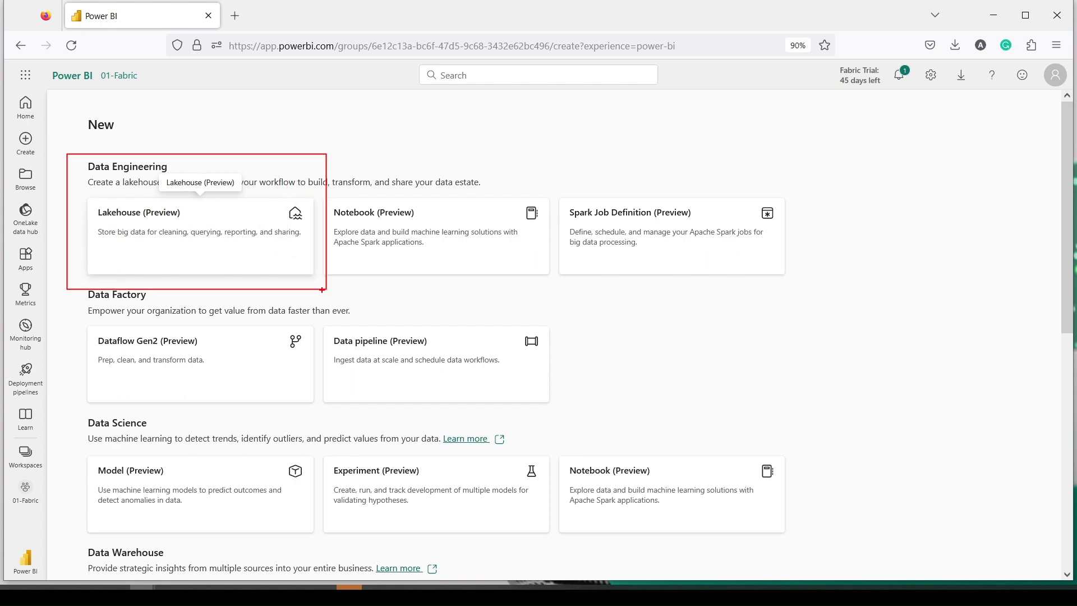
key("Escape")
left_click(223, 238)
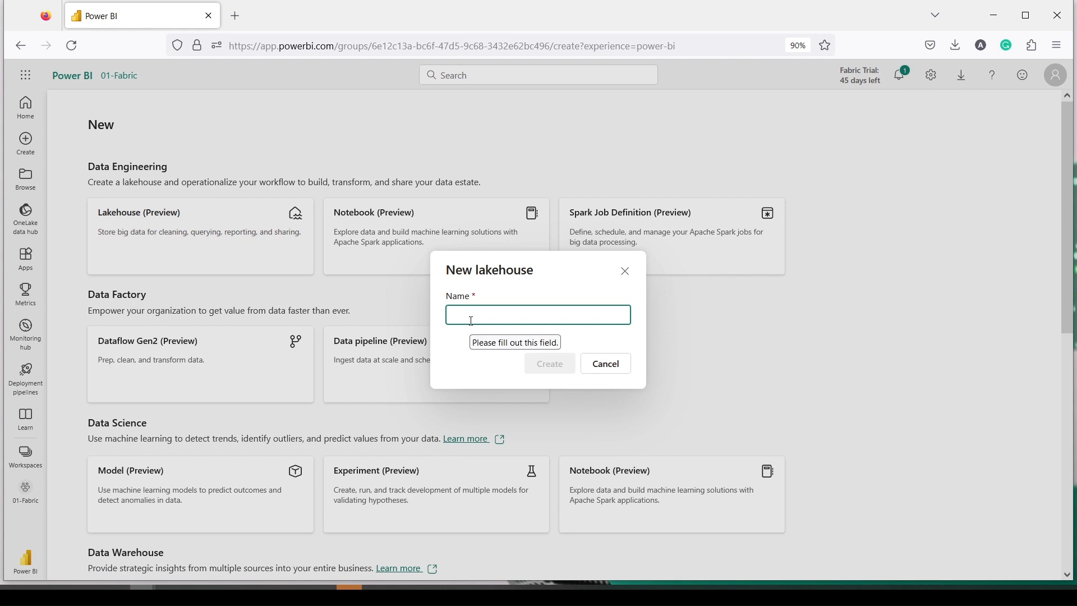
type("Upload")
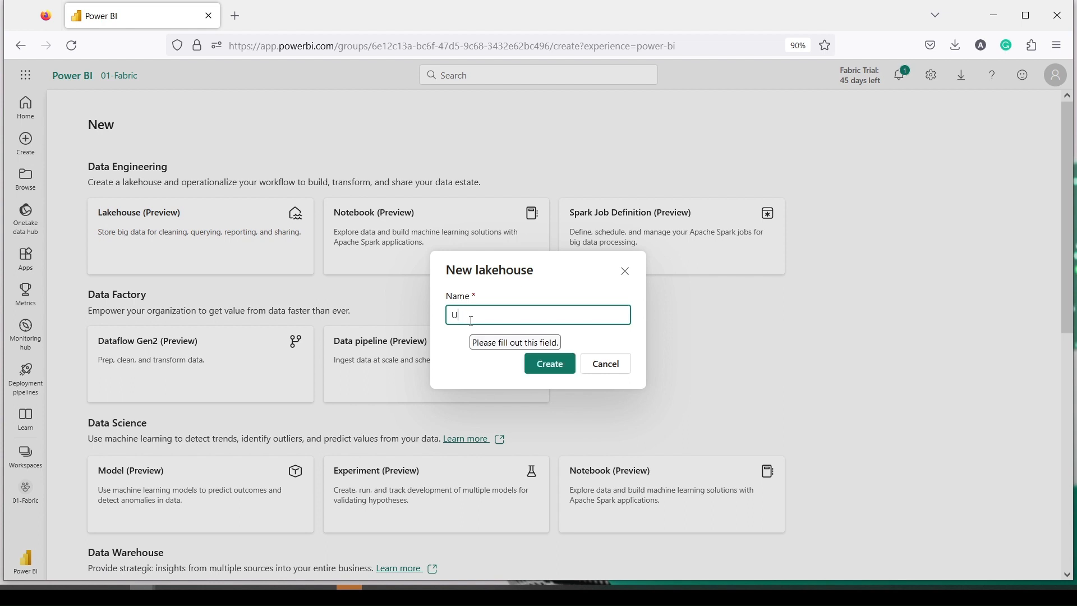
type("Excelte")
key("BackSpace")
key("BackSpace")
type("Test")
left_click(551, 364)
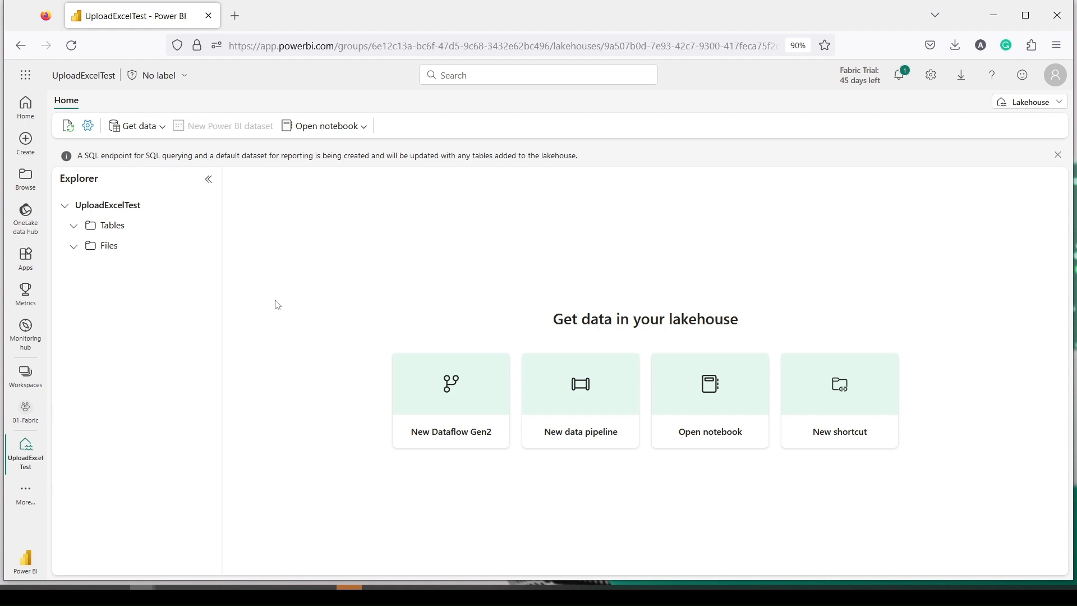
Step: Upload retailData_fabric.csv from the Dropbox power bi folder into the lakehouse via Get data > Upload files
left_click(135, 135)
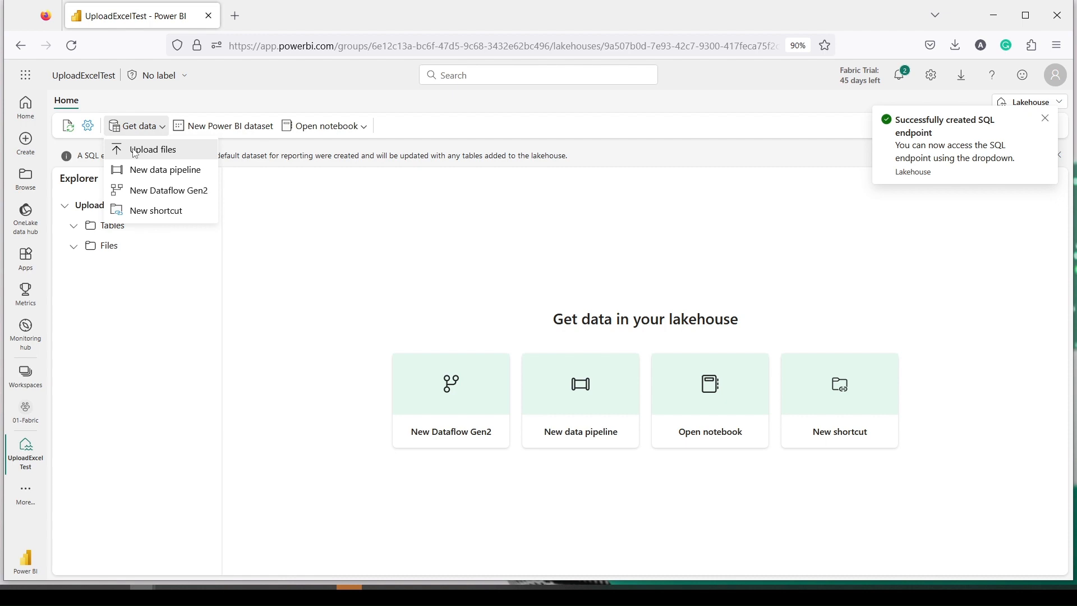
left_click(146, 149)
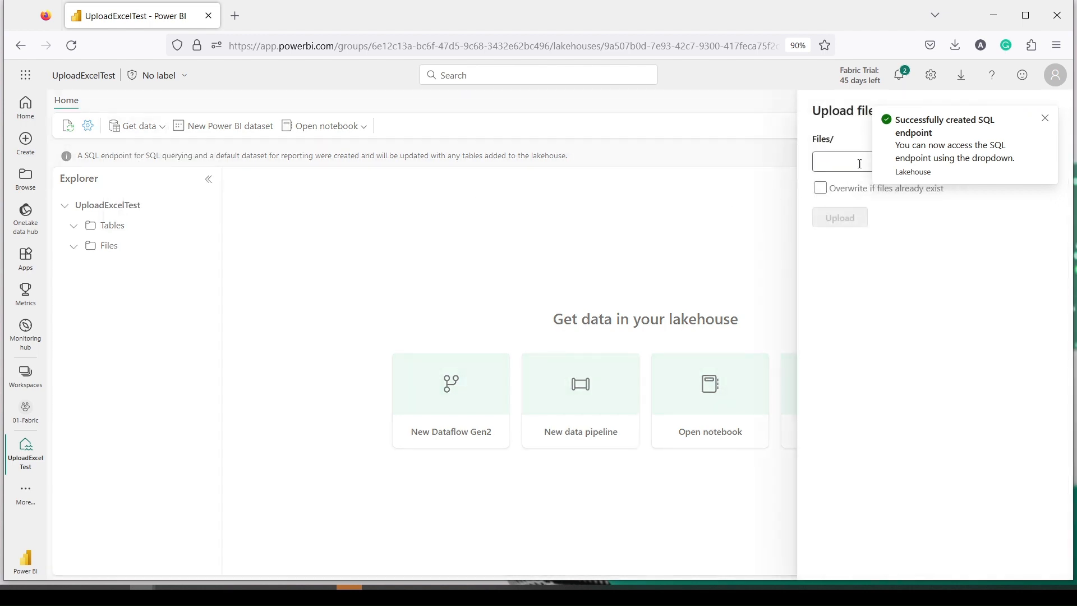
left_click(1047, 120)
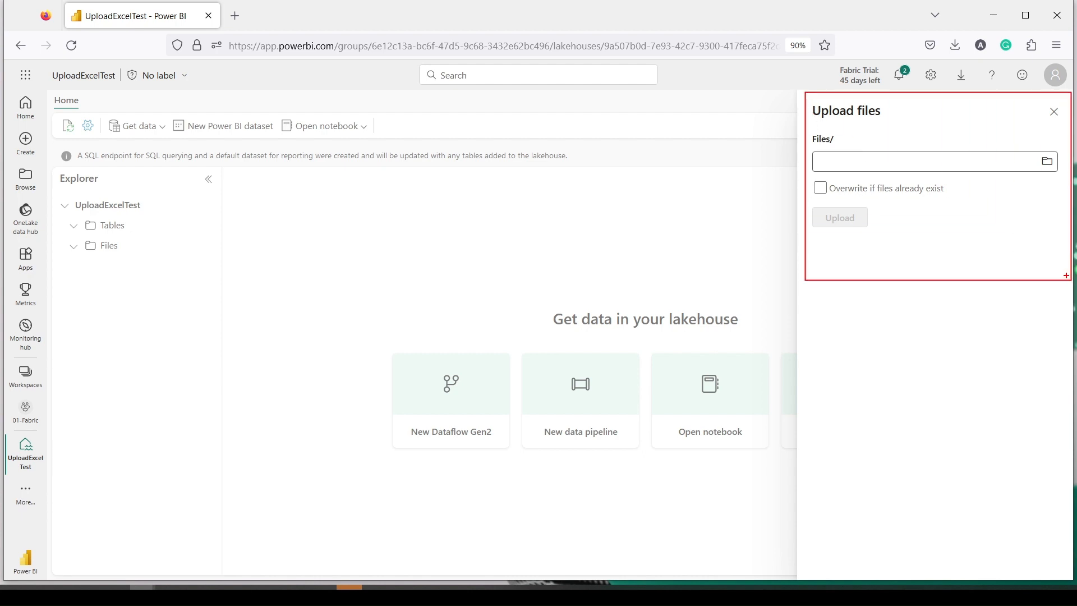
left_click(1047, 161)
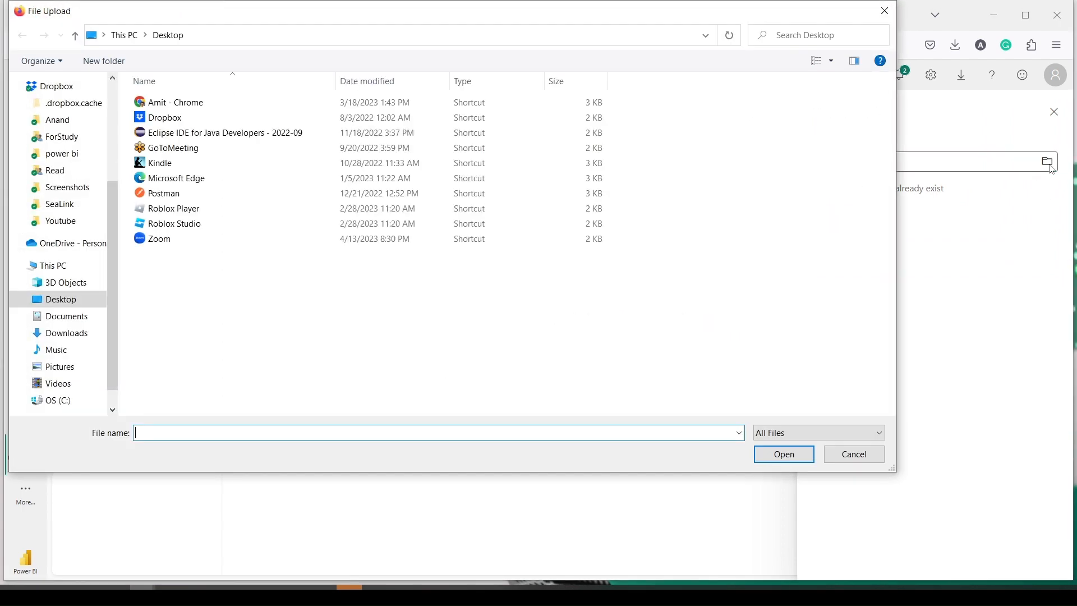
left_click(113, 131)
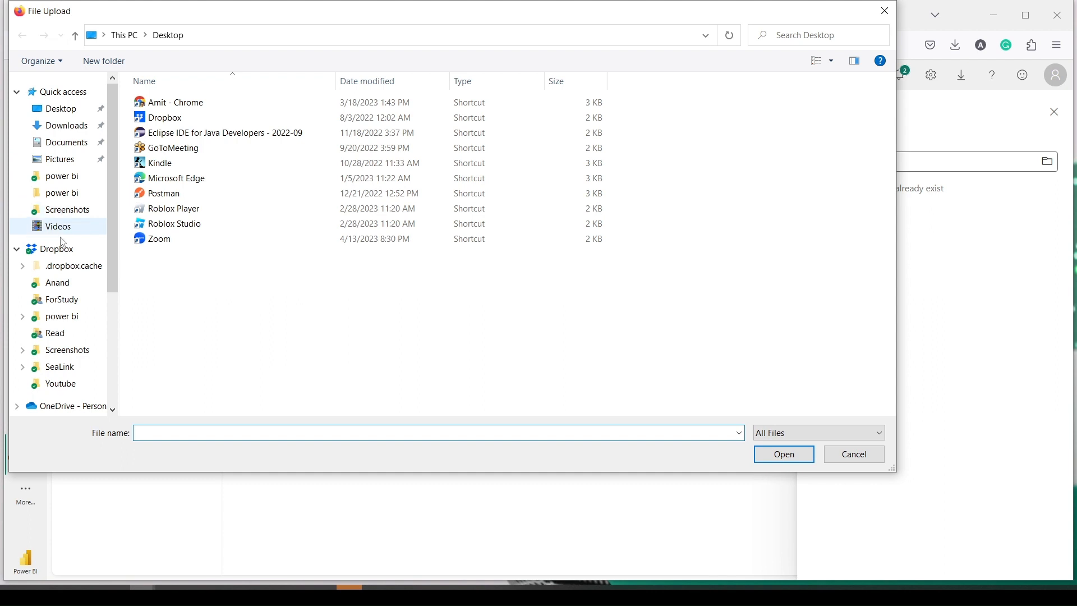
left_click(64, 318)
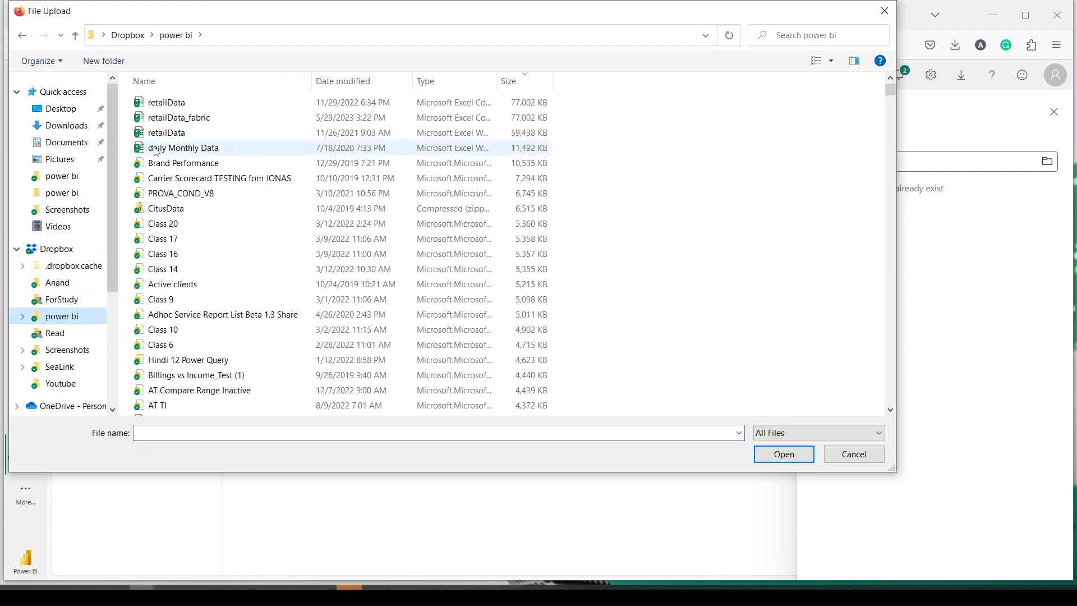
left_click(169, 117)
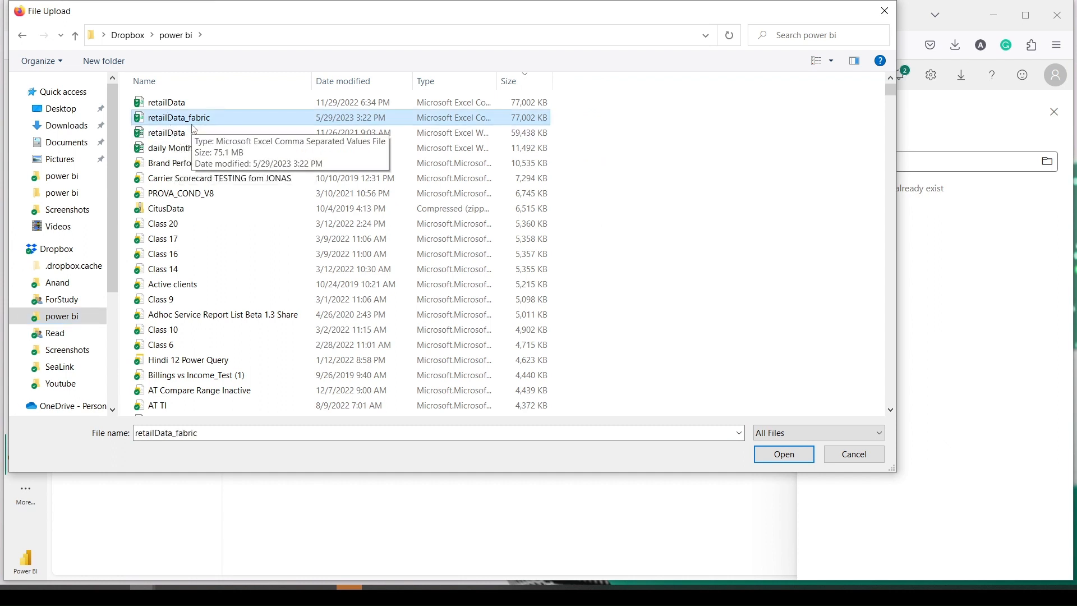
left_click(782, 457)
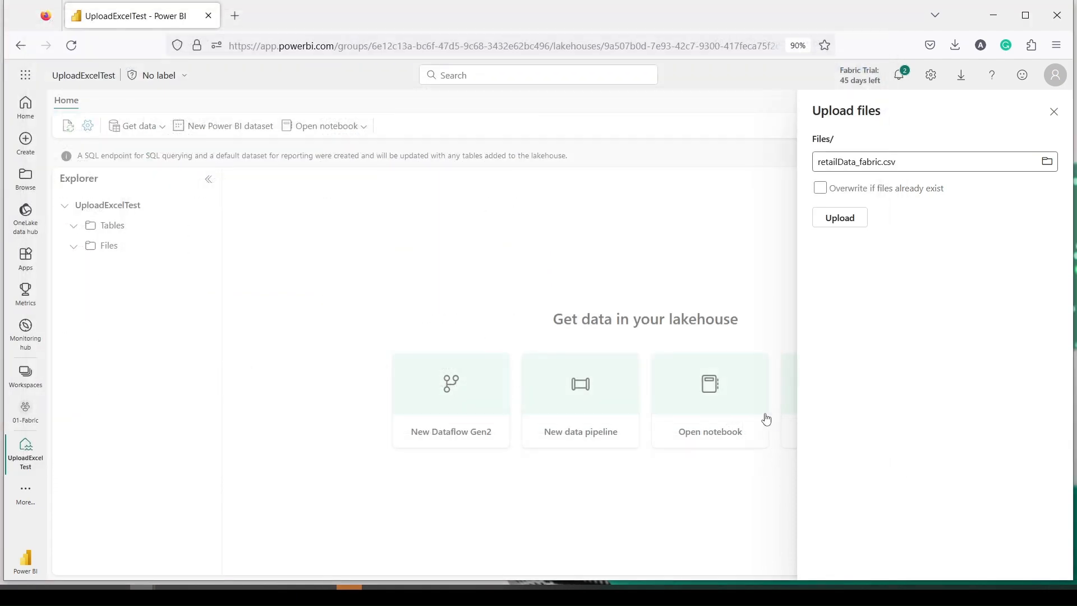
left_click(840, 221)
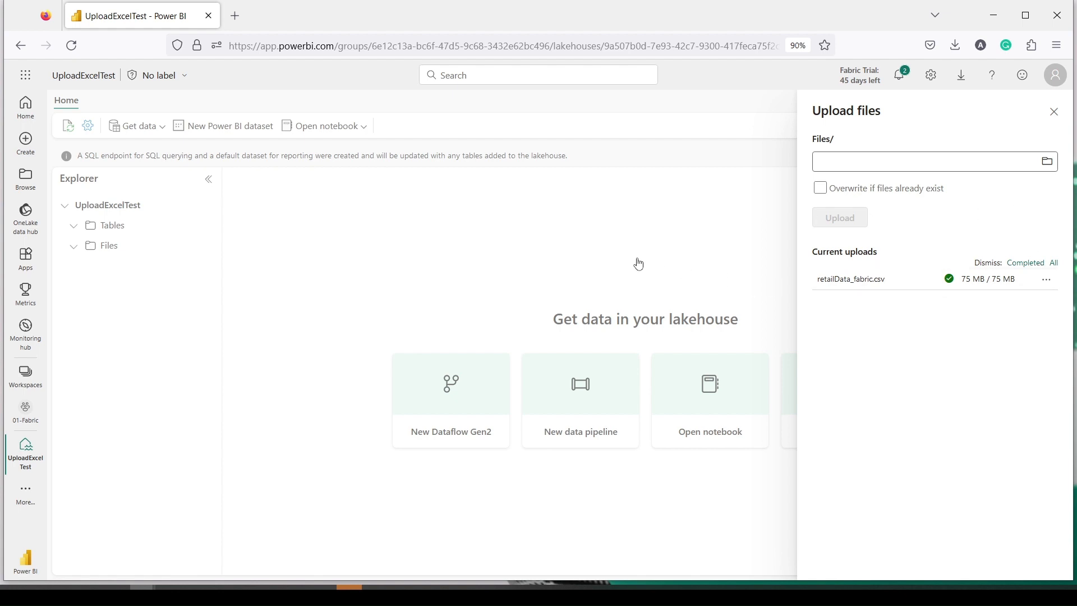
Step: Close the upload panel and preview retailData_fabric.csv in the lakehouse Files
left_click(1054, 113)
left_click(97, 249)
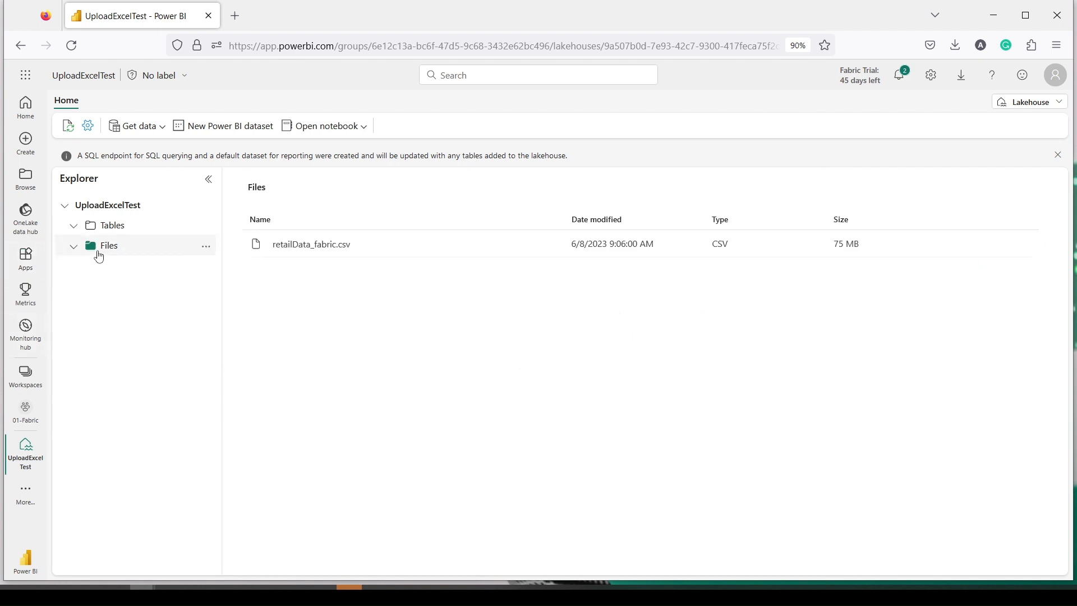
left_click(326, 254)
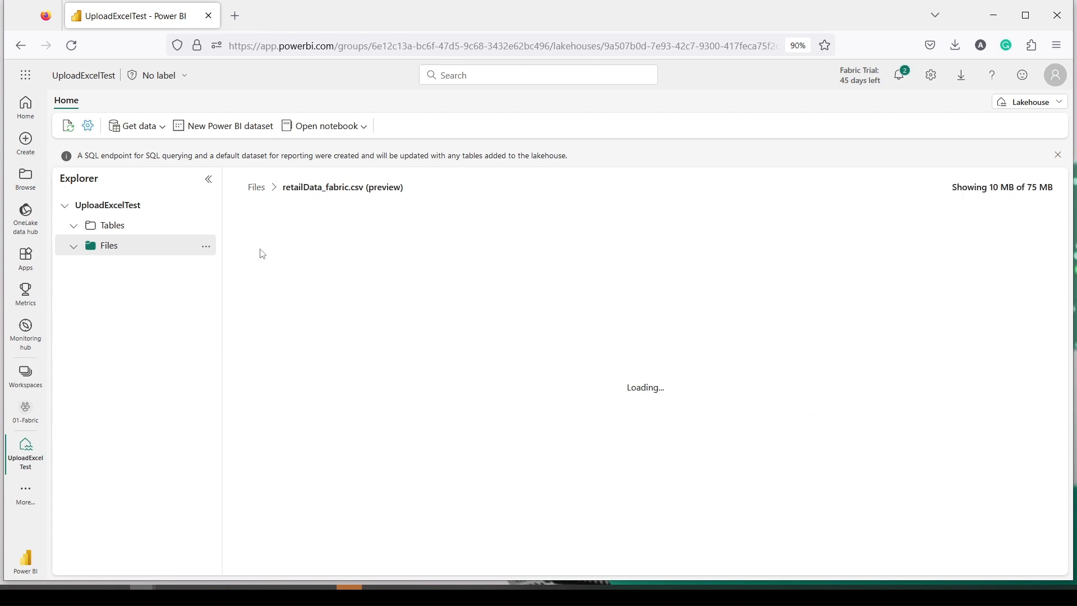
left_click(133, 252)
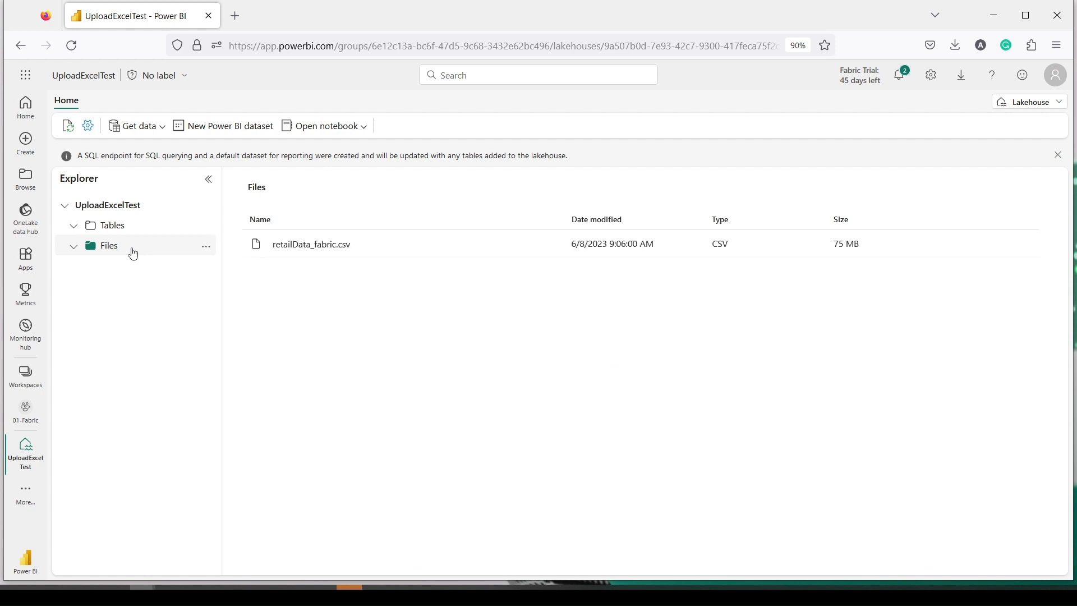
Step: Load retailData_fabric.csv to Tables and refresh so the retaildata_fabric table appears
right_click(302, 249)
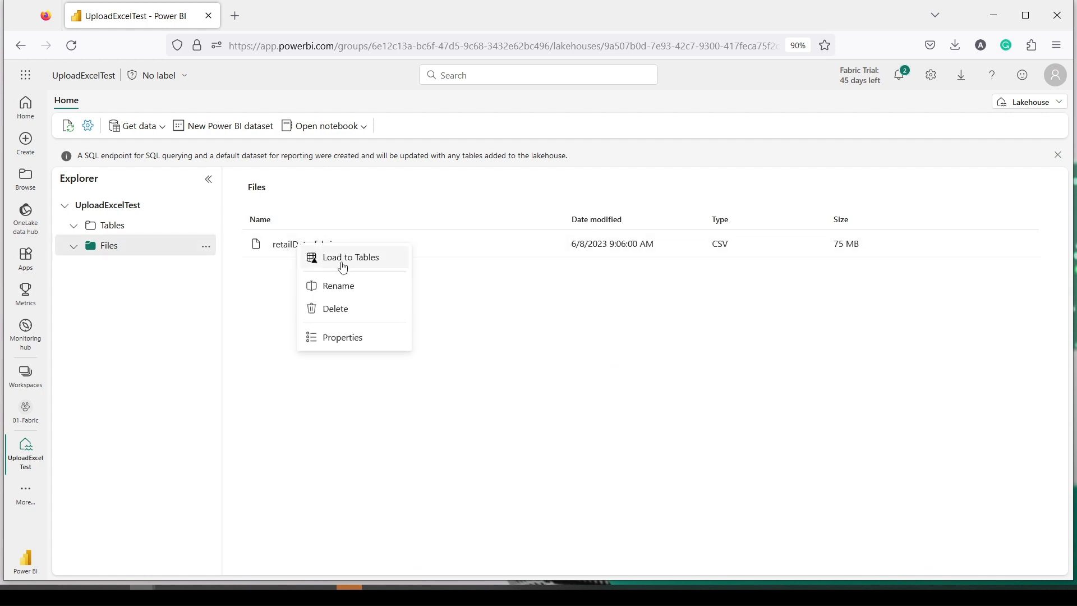
left_click(343, 259)
left_click(571, 385)
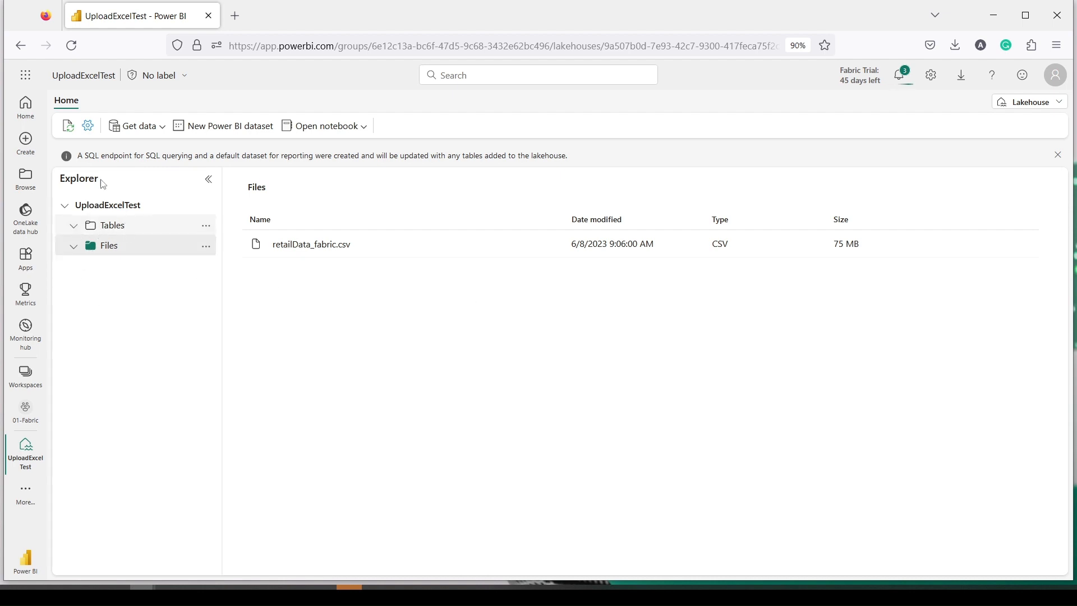
left_click(68, 127)
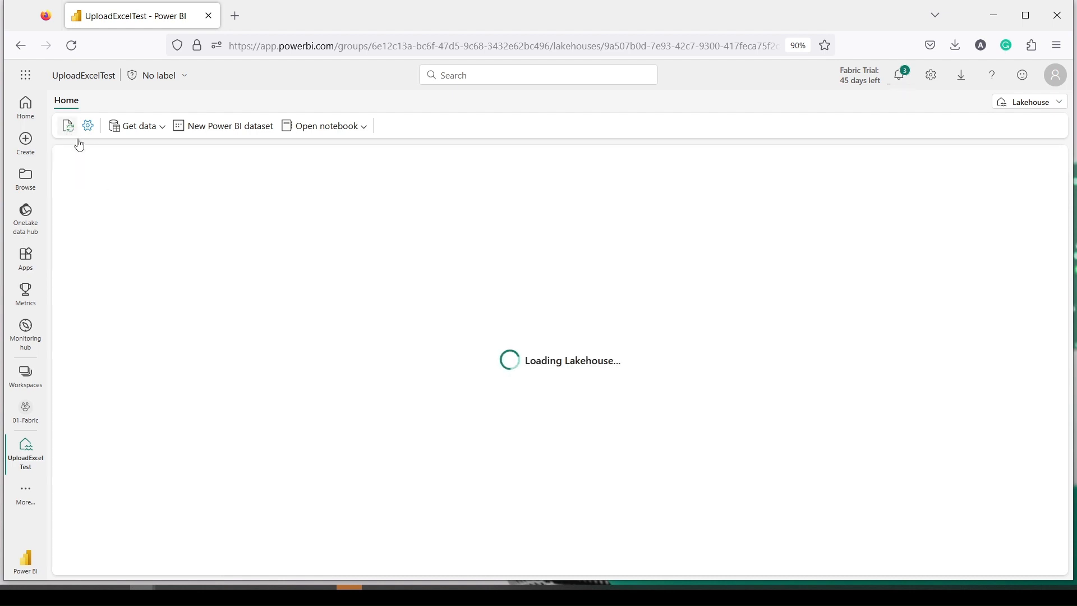
Step: Preview the new retaildata_fabric table, then recheck the retailData_fabric.csv contents
left_click(125, 248)
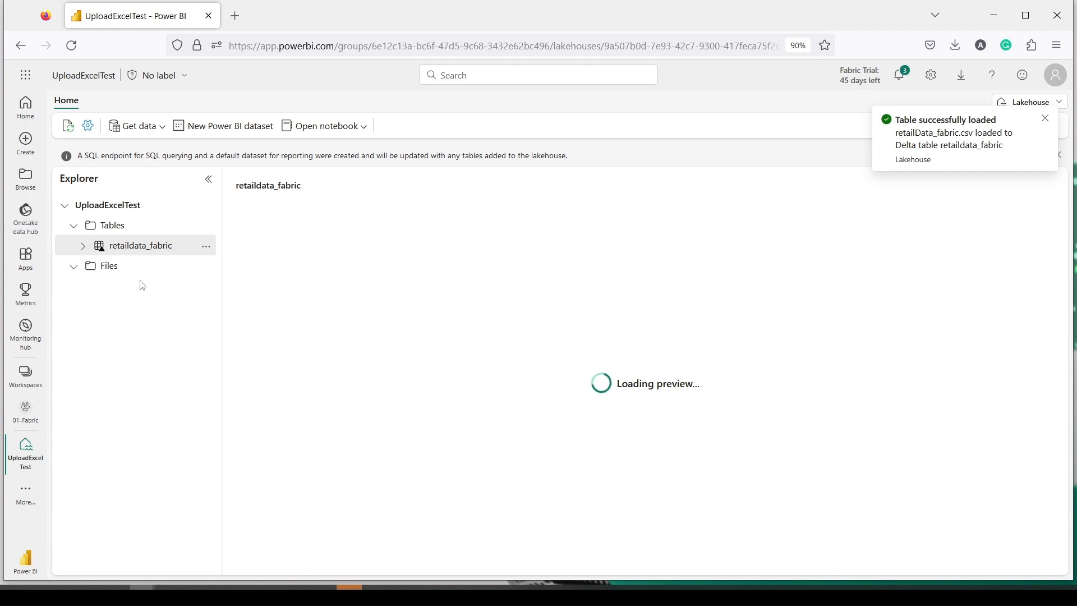
left_click(141, 265)
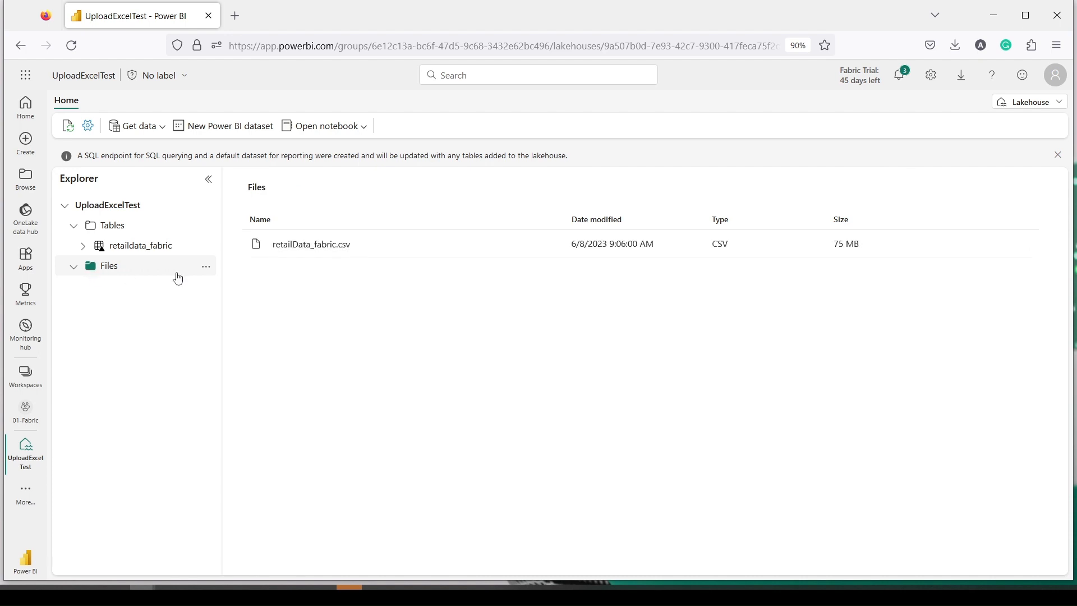
left_click(313, 244)
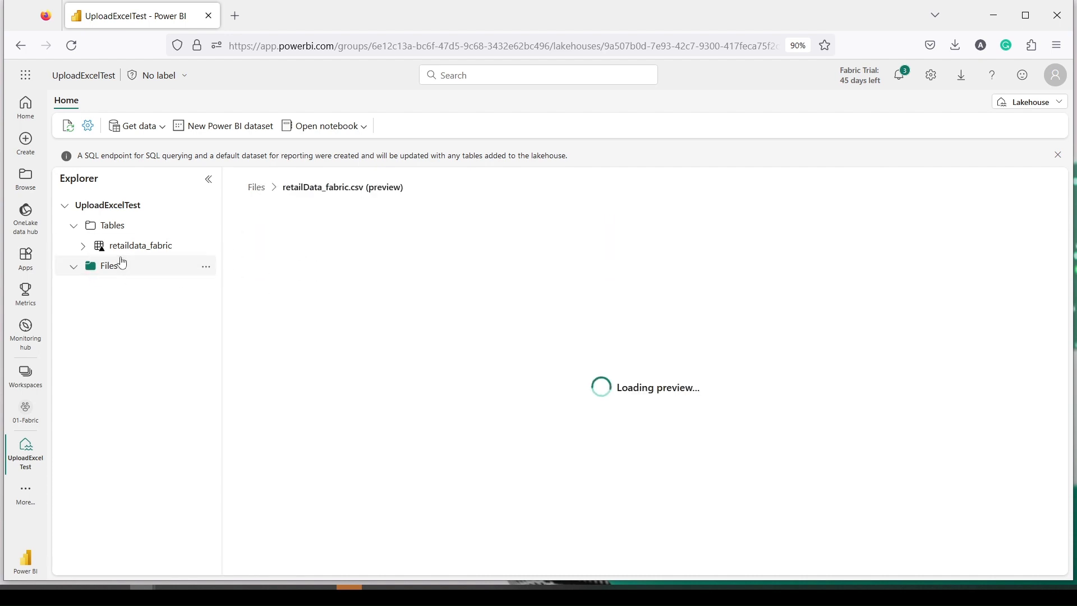
left_click(149, 134)
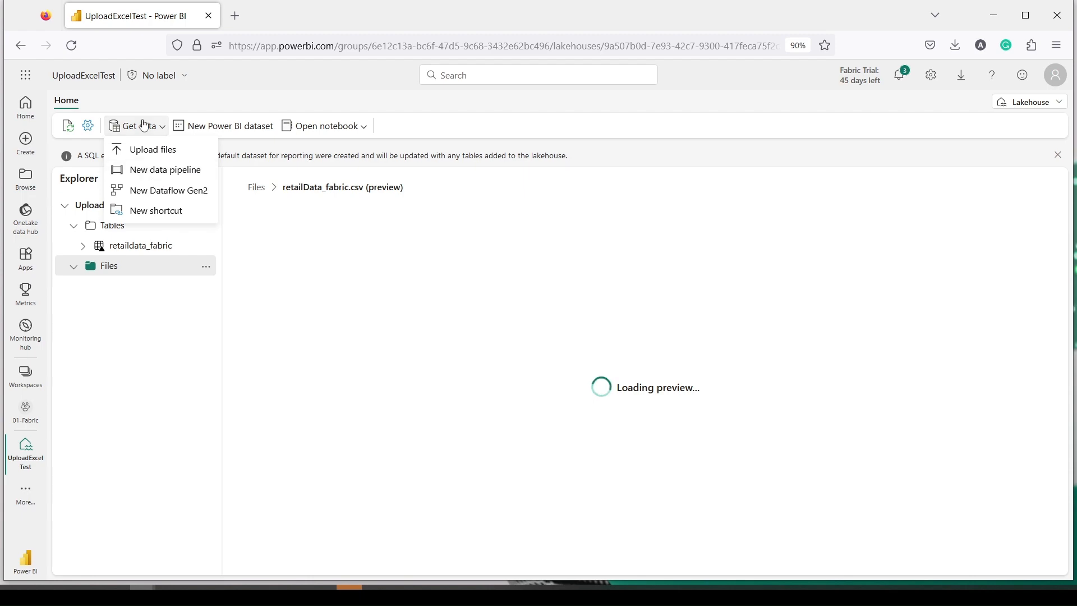
Step: Create a new data pipeline from Get data, naming it LaketoLakeTable
left_click(154, 172)
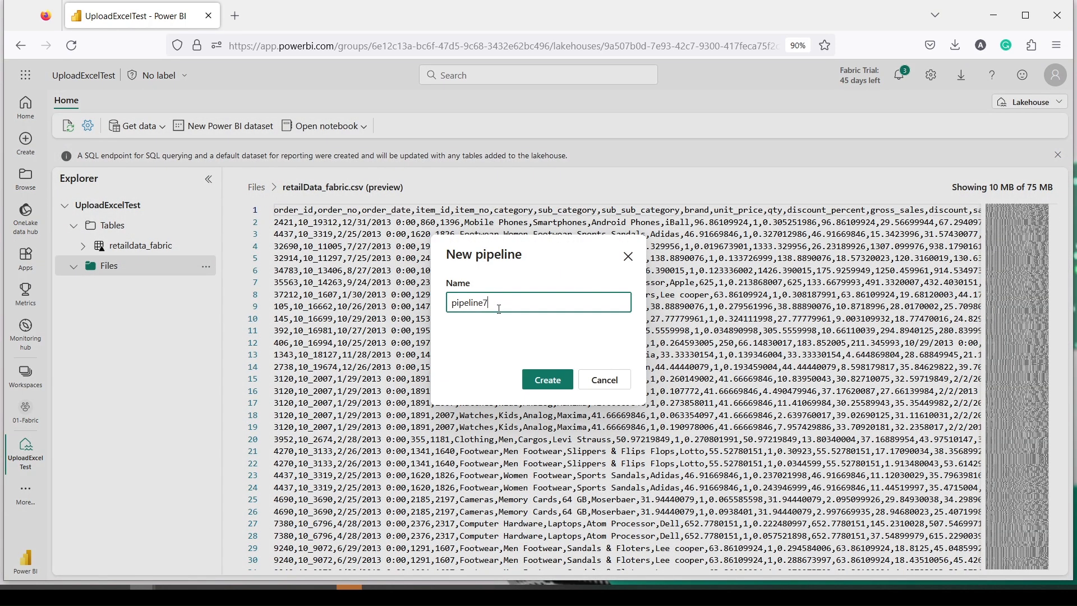
key("BackSpace")
key("BackSpace")
key("BackSpace")
key("BackSpace")
key("BackSpace")
key("BackSpace")
key("BackSpace")
key("BackSpace")
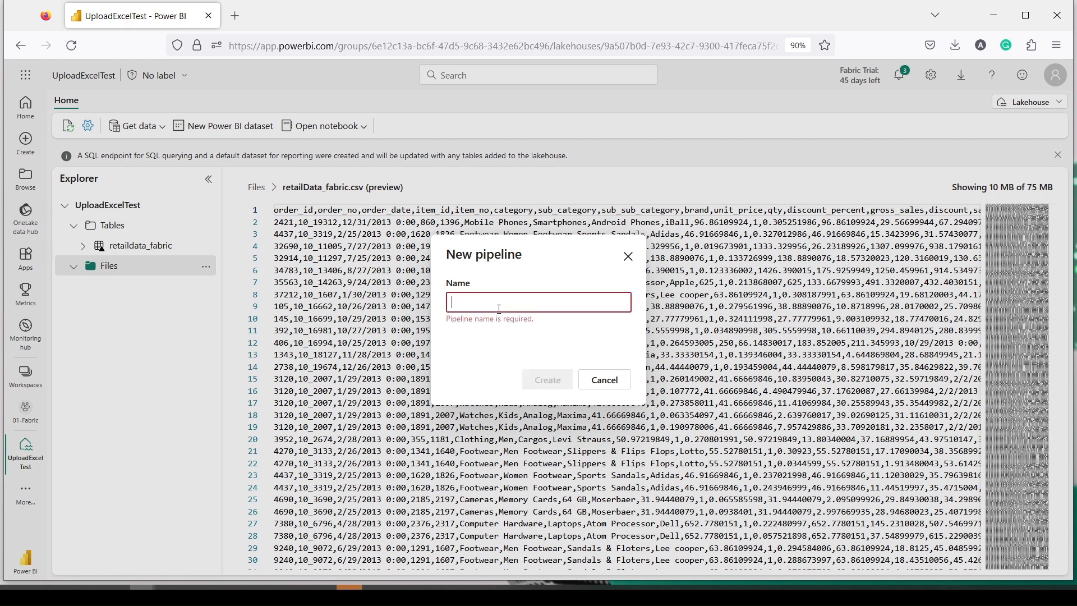
type("Lak")
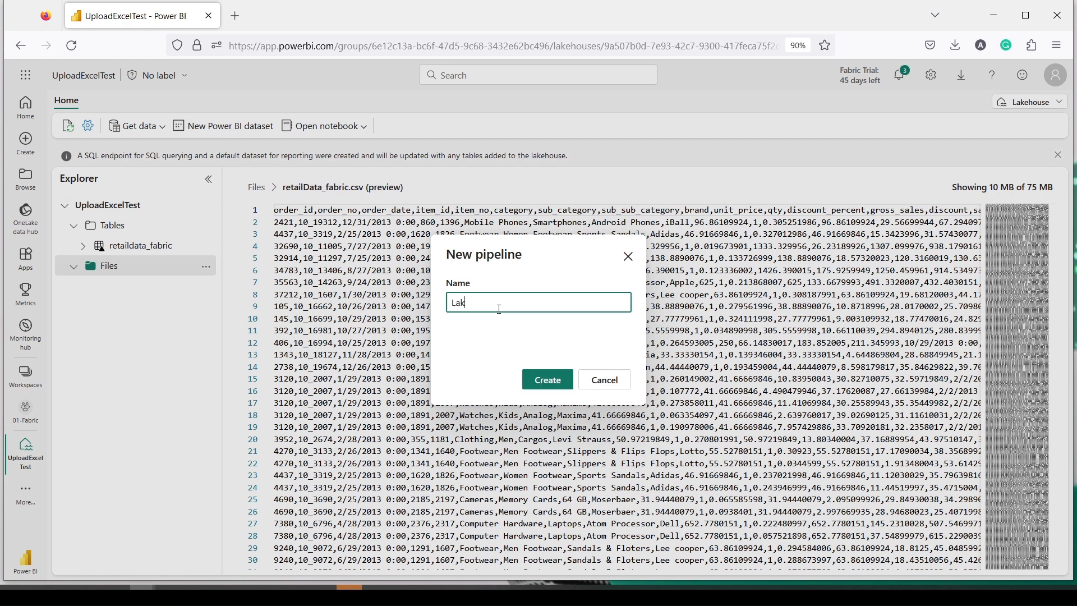
type("eto LakeTable")
left_click(549, 380)
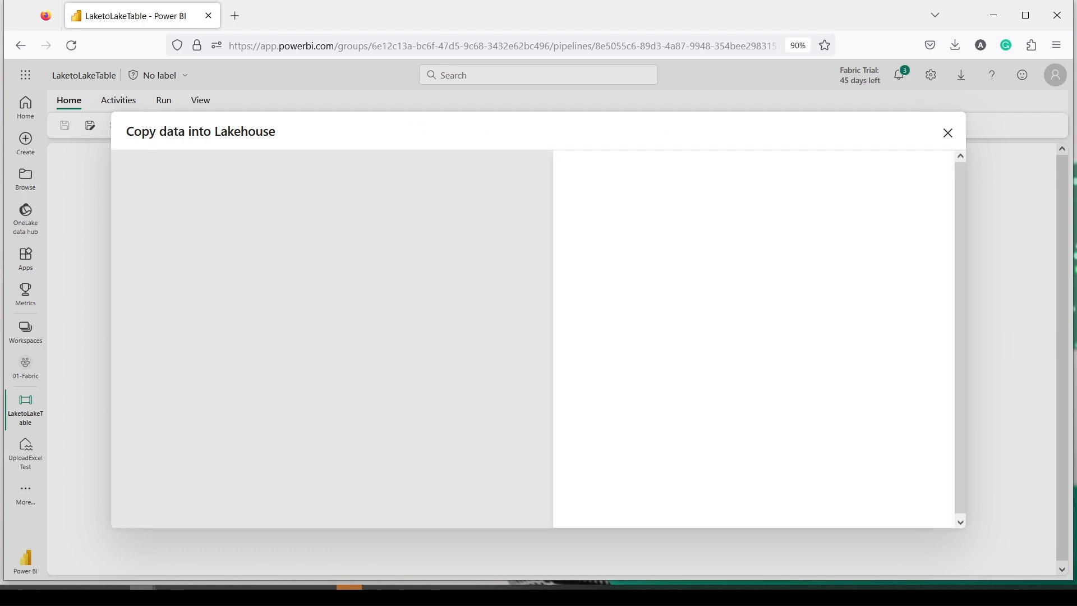
Step: In the Copy data wizard, choose Lakehouse as the source type and select UploadExcelTest
key("ctrl+f")
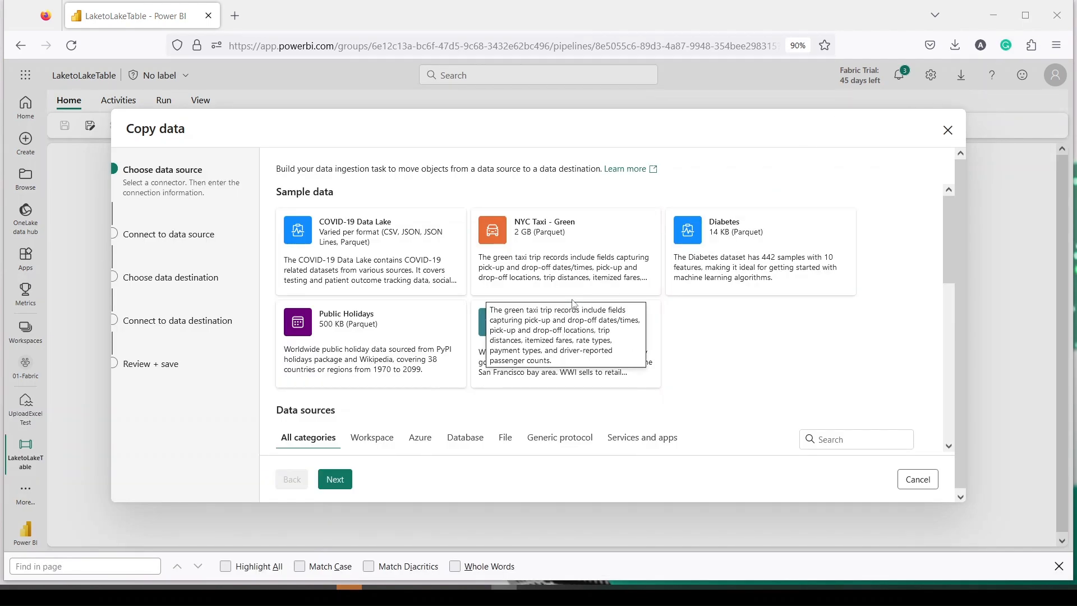
scroll(728, 308, "down", 5)
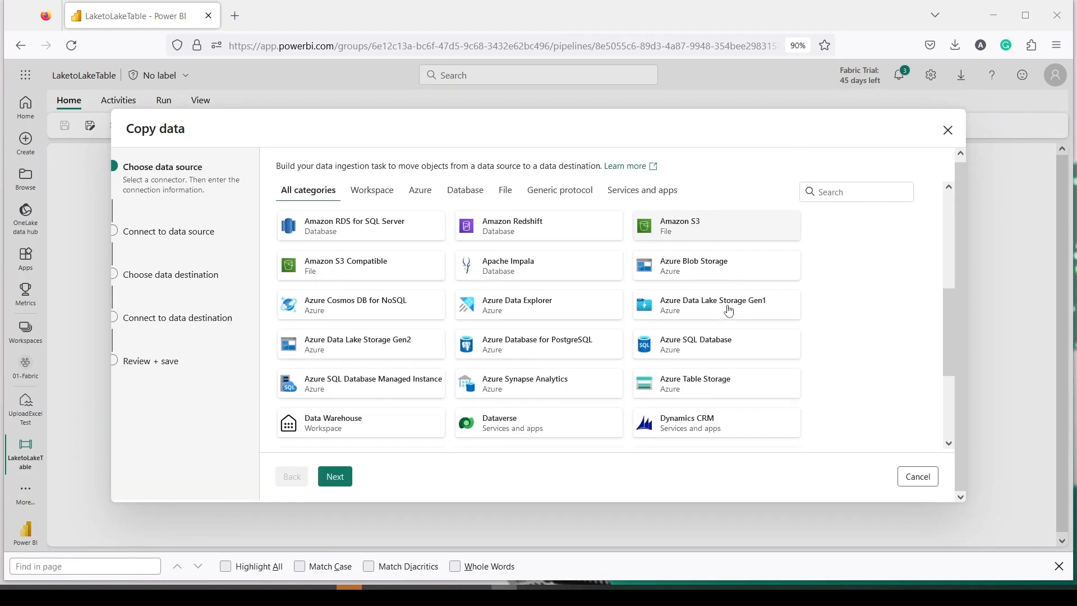
scroll(728, 310, "down", 3)
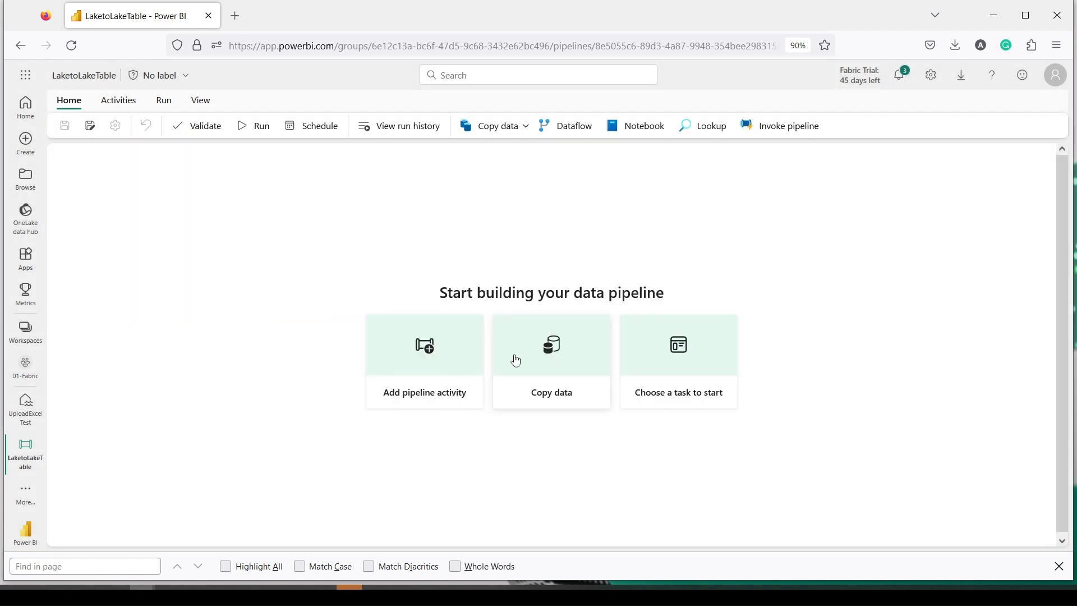
left_click(513, 359)
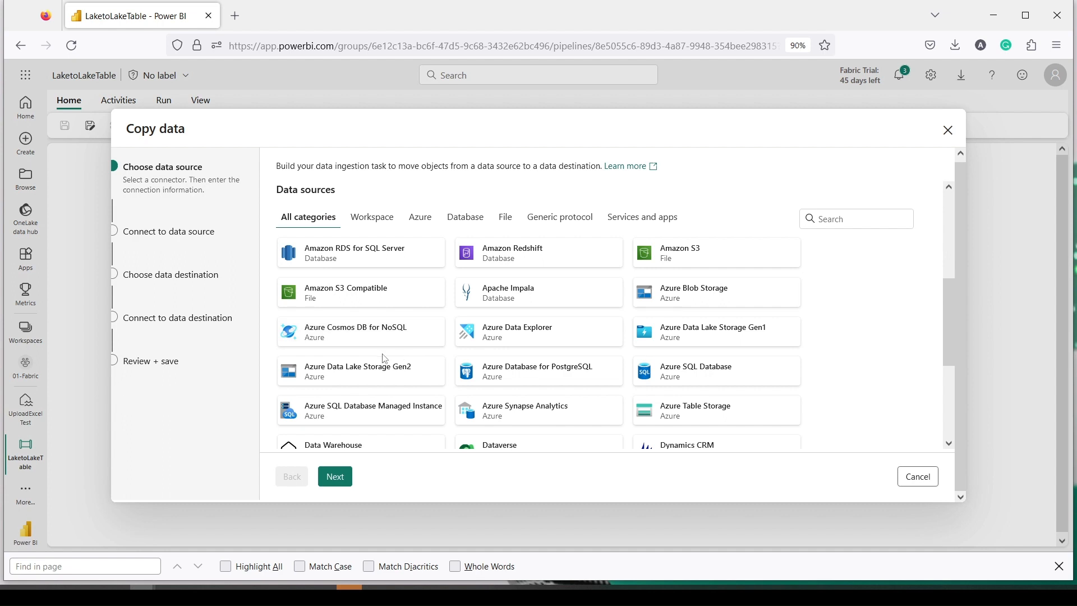
scroll(384, 361, "down", 3)
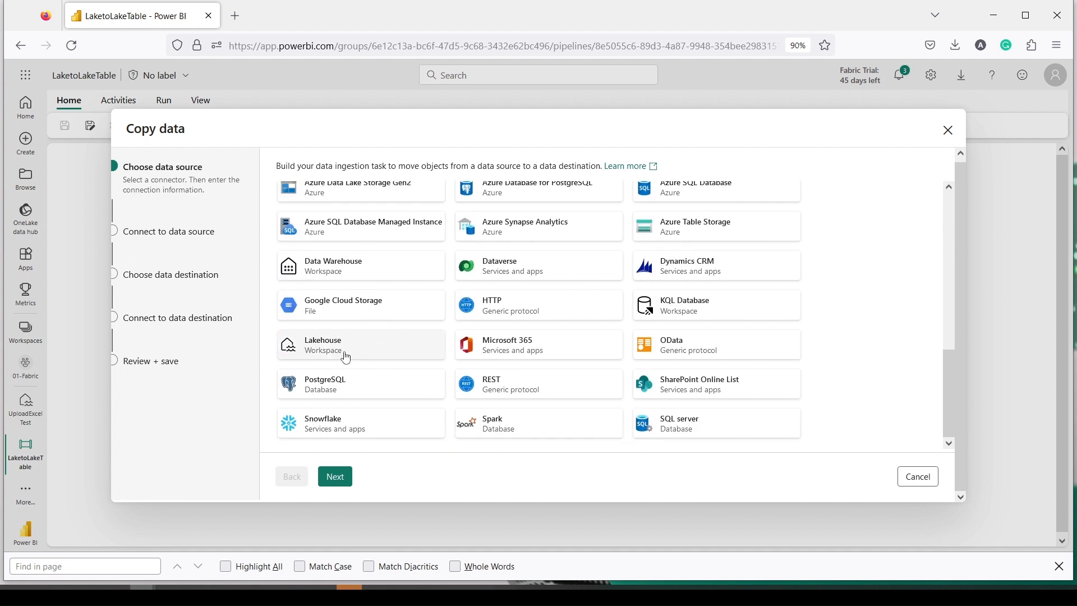
left_click(339, 475)
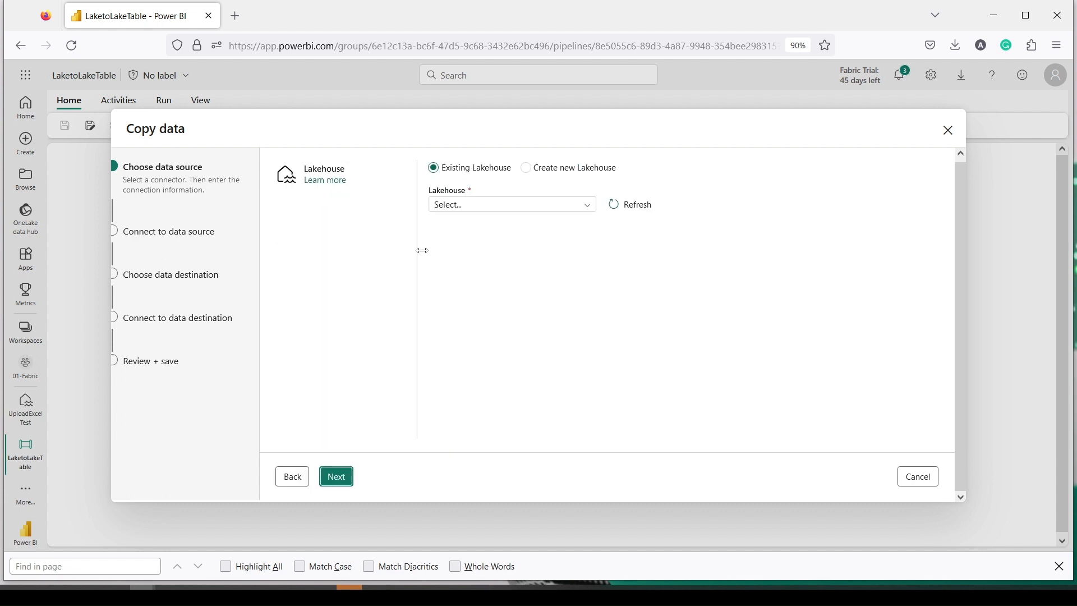
left_click(465, 205)
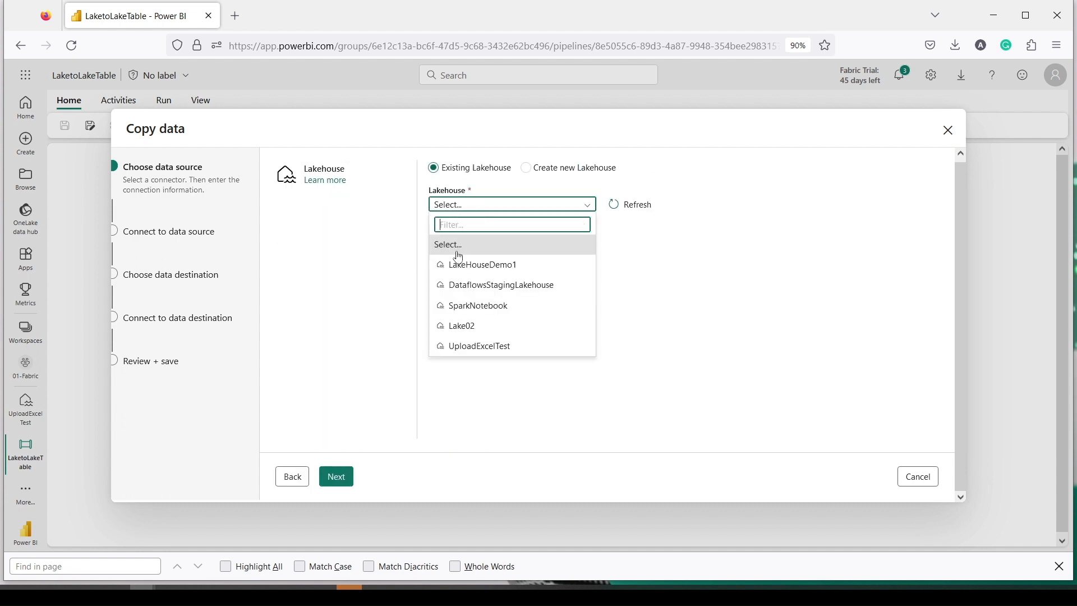
left_click(459, 346)
left_click(347, 478)
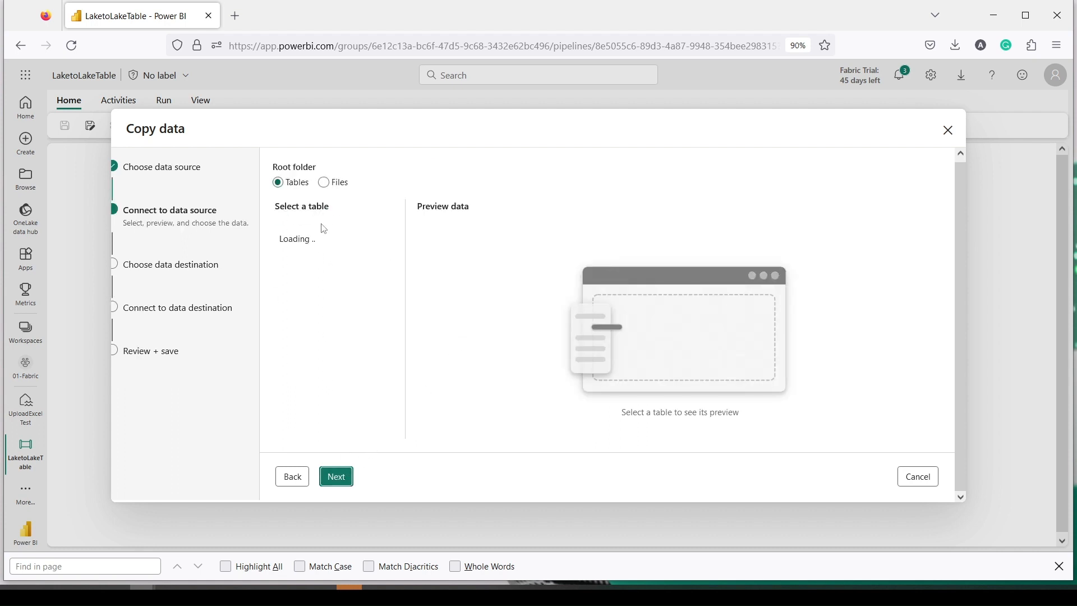
Step: Switch the root folder to Files and select retailData_fabric.csv as the source file
left_click(325, 183)
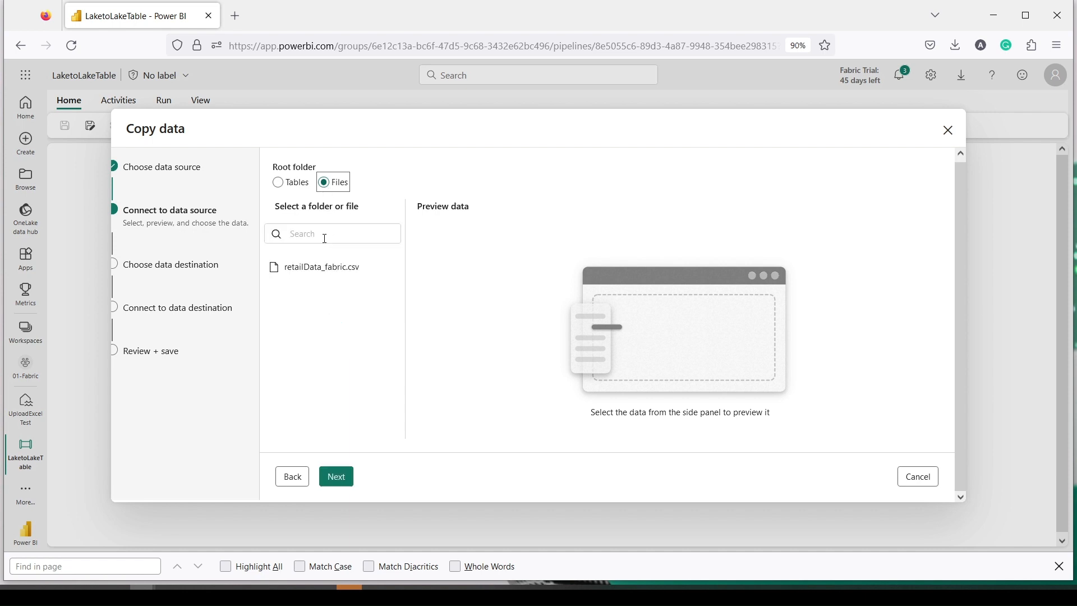
left_click(324, 269)
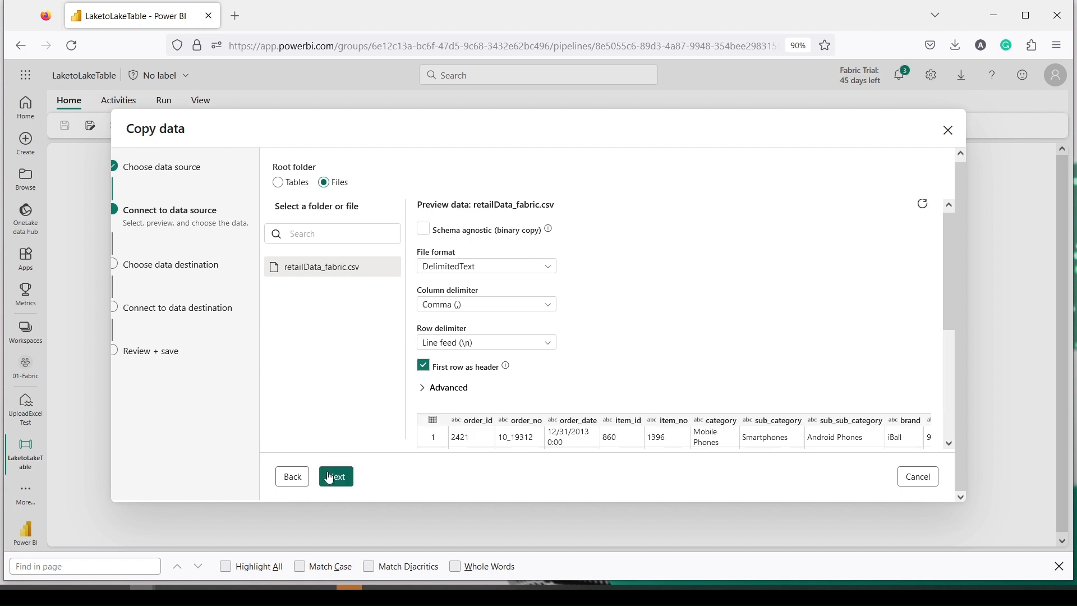
scroll(613, 336, "down", 5)
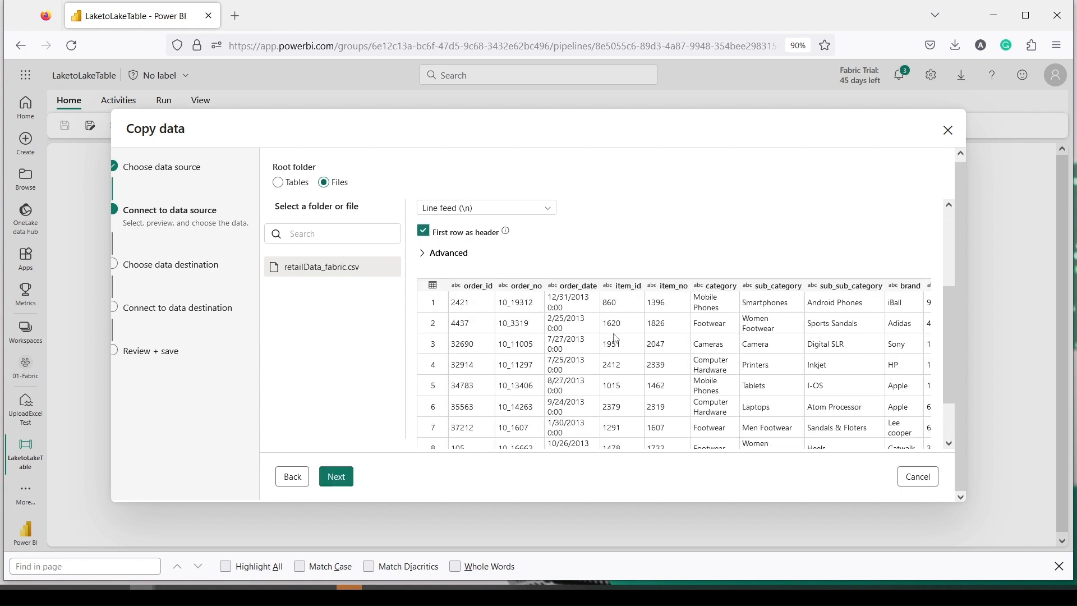
left_click(338, 478)
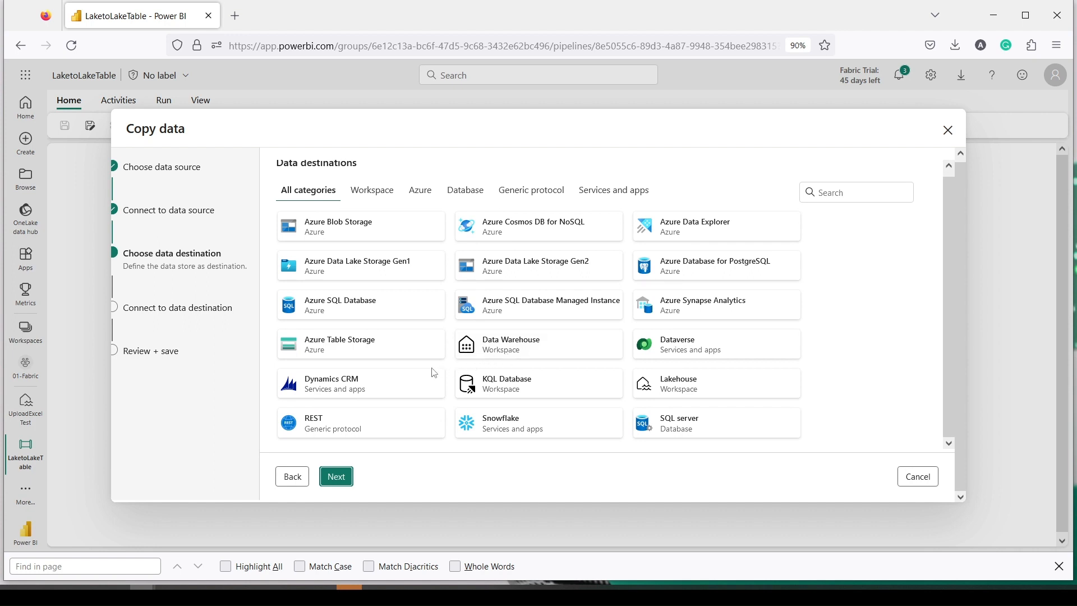
Step: Choose the Lakehouse destination tile and select UploadExcelTest as the target lakehouse
left_click(677, 391)
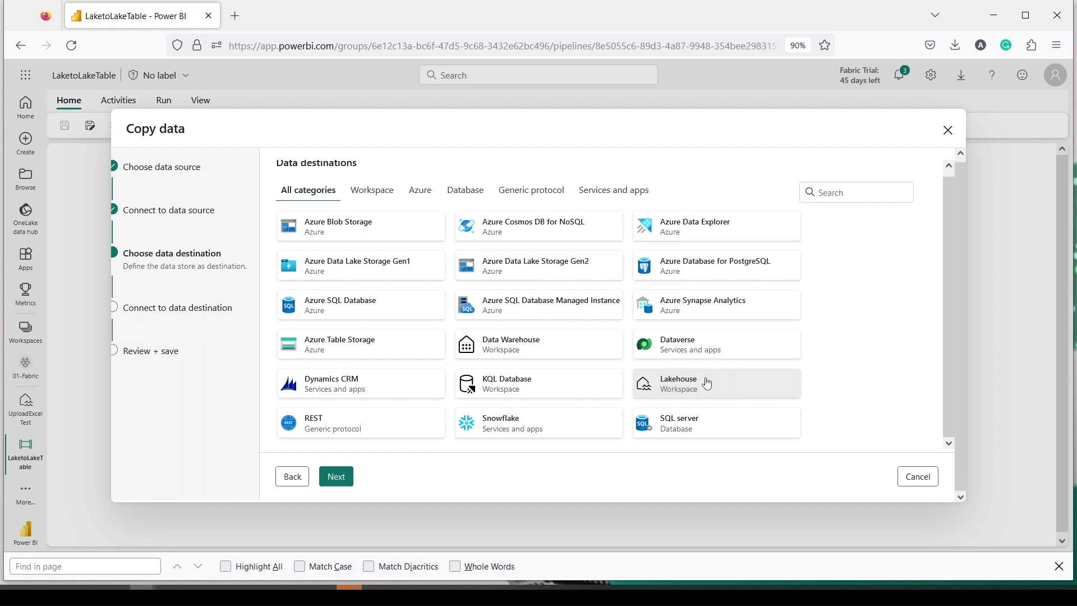
left_click(338, 475)
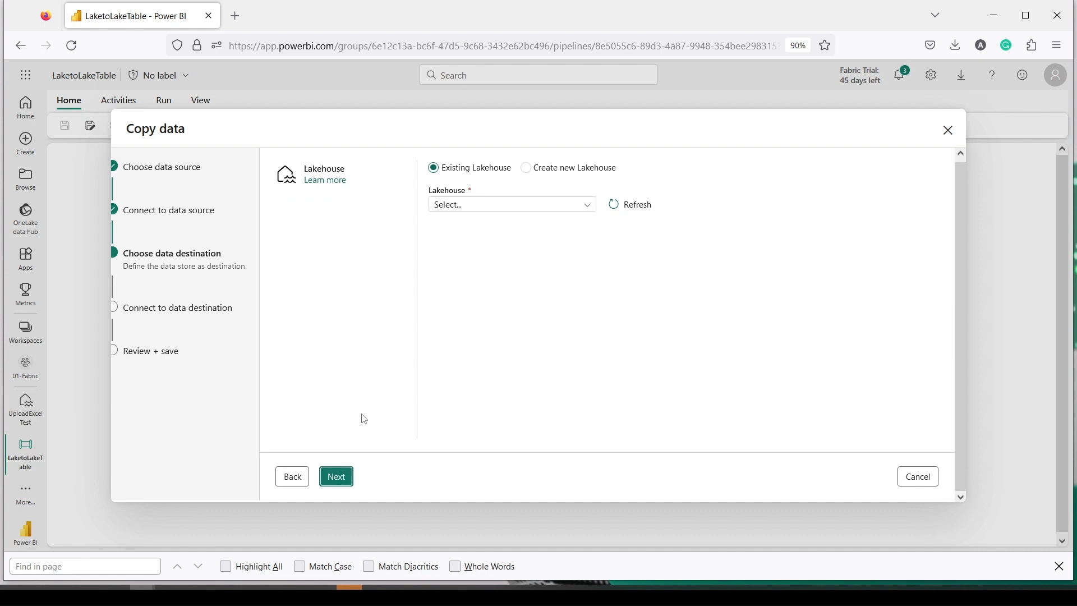
left_click(506, 205)
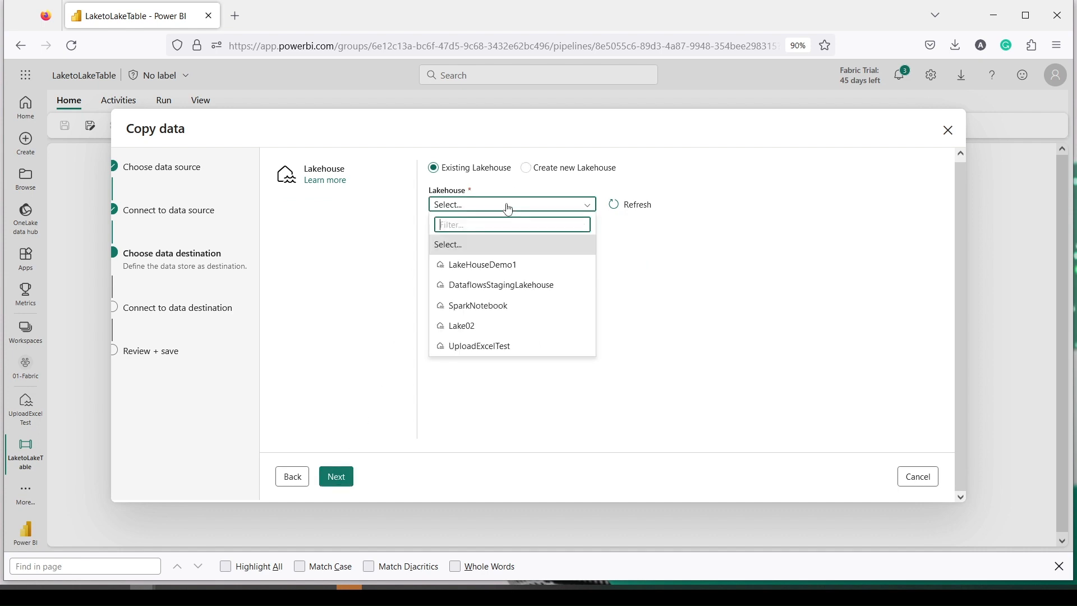
left_click(474, 346)
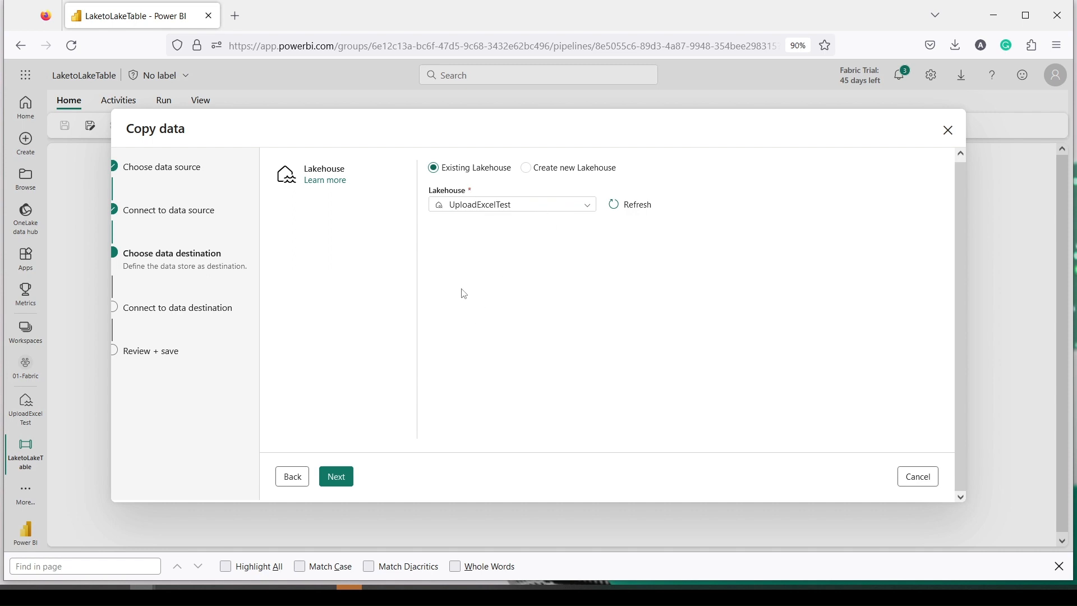
left_click(349, 480)
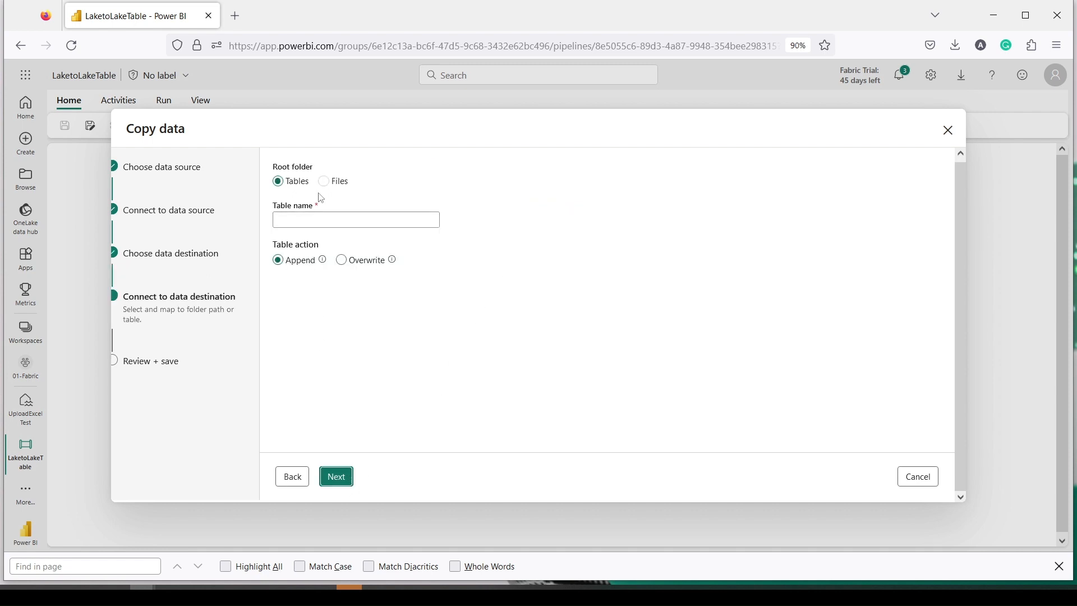
Step: Set destination table name reatilDP with the Overwrite table action, then continue to review
left_click(291, 222)
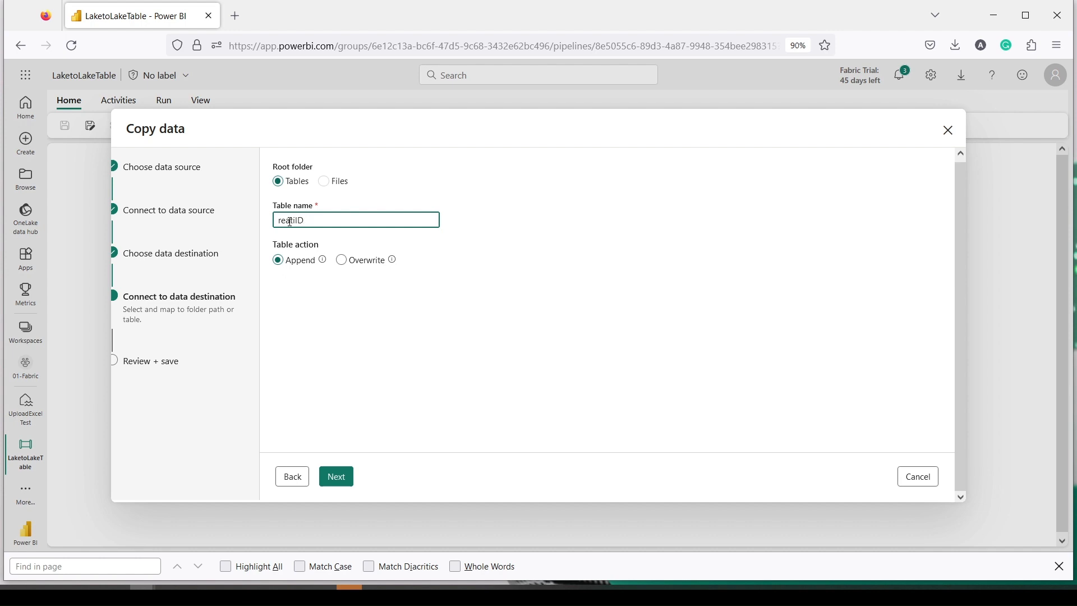
left_click(343, 261)
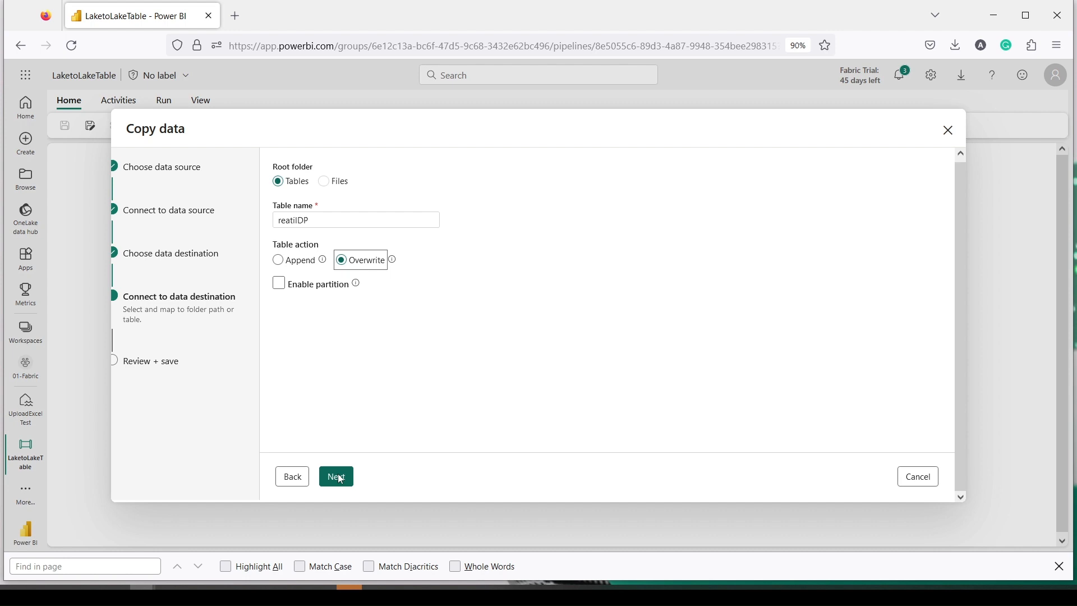
left_click(338, 478)
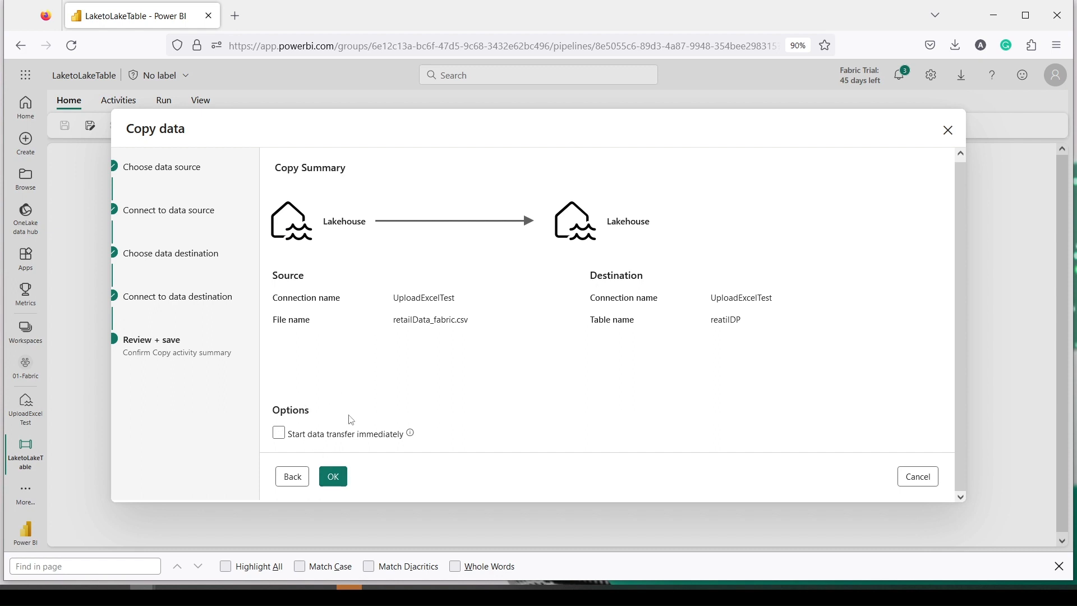
Step: Confirm the Review + save page with OK, adding the Copy_nhd activity to LaketoLakeTable
left_click(339, 477)
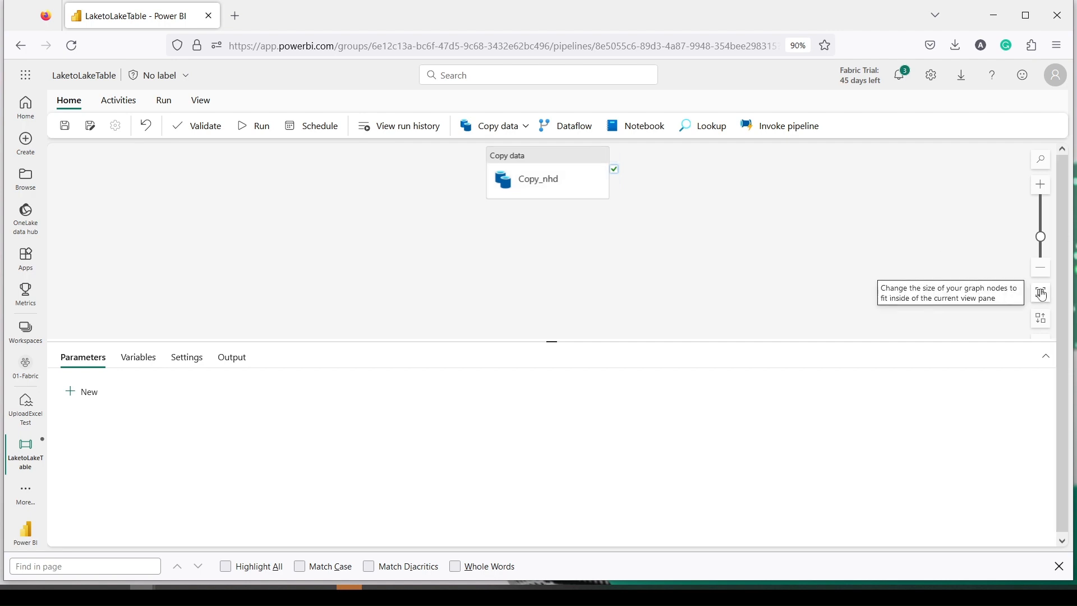
Step: Fit the canvas, select Copy_nhd, and review its Source, Destination and Mapping settings
left_click_drag(1035, 291, 1053, 304)
left_click(1041, 292)
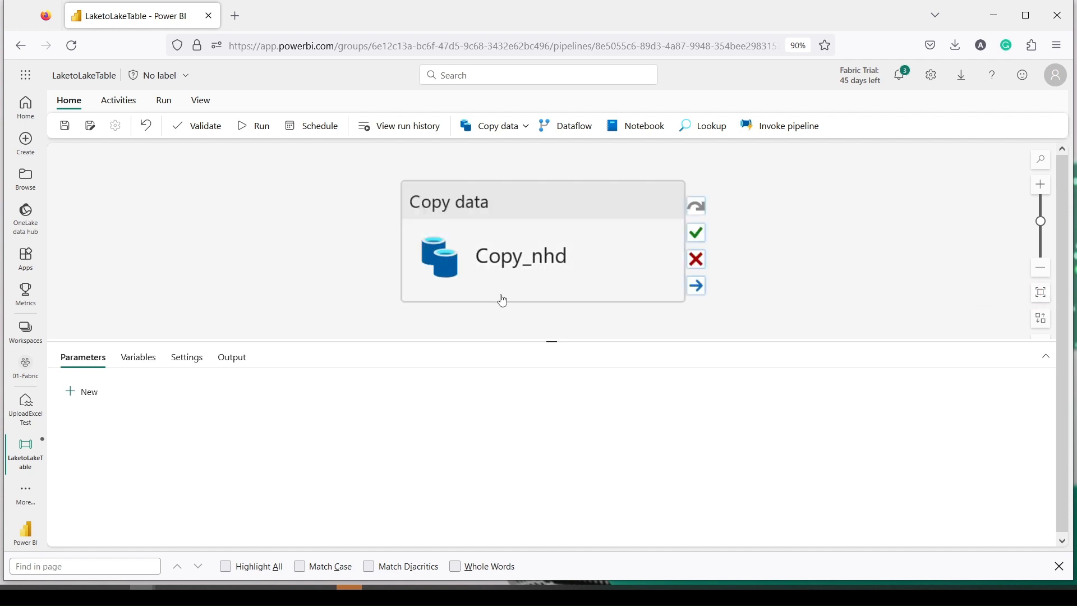
left_click(588, 272)
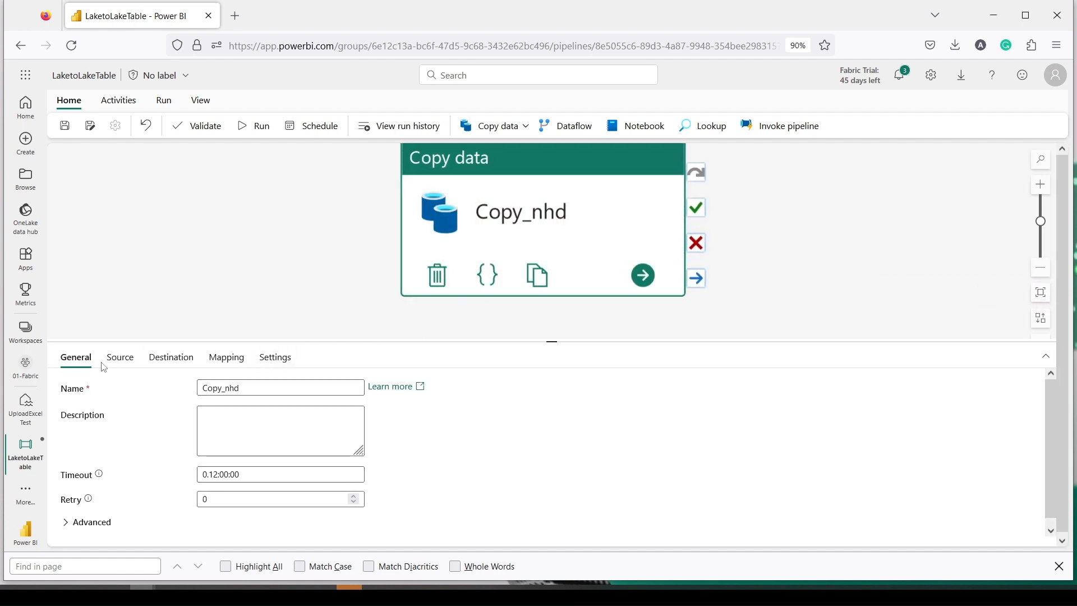
left_click(120, 358)
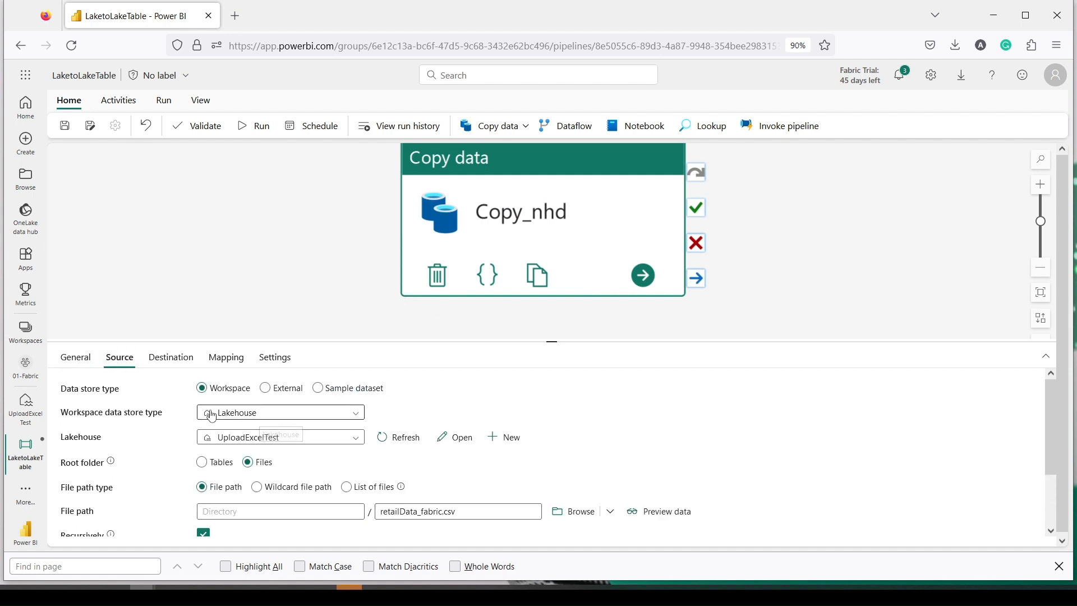
scroll(213, 415, "down", 2)
scroll(213, 415, "up", 2)
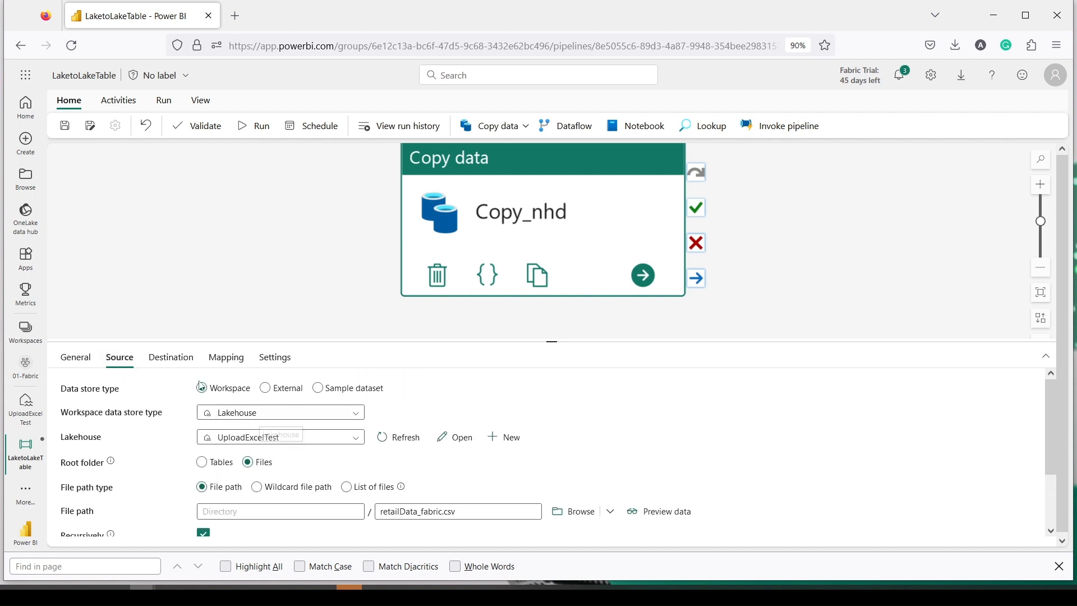
left_click(169, 359)
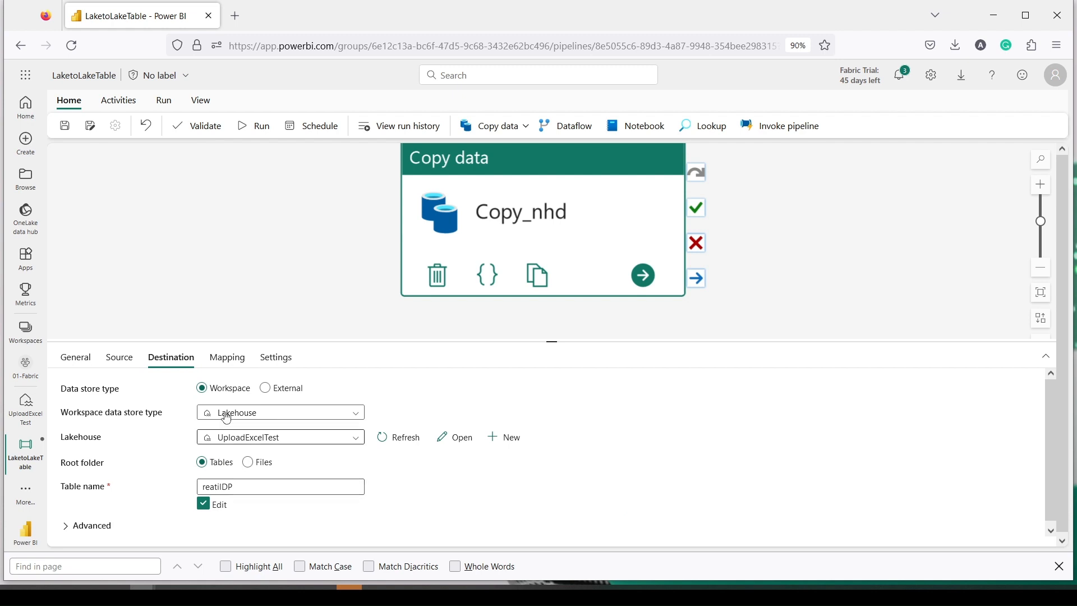
left_click(227, 358)
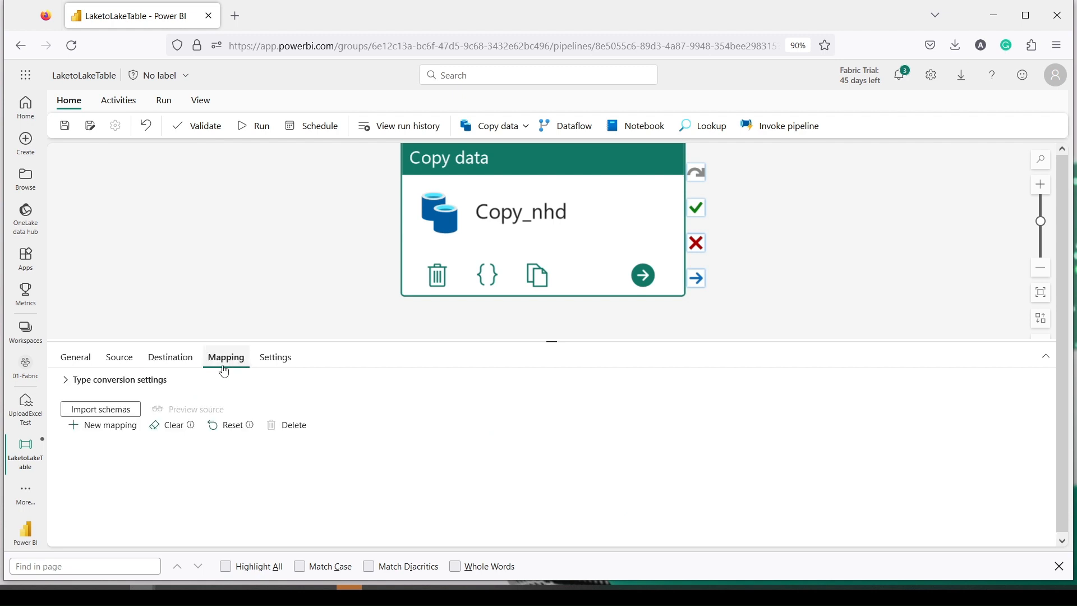
Step: Import the column schemas and set order_id and item_id to Int64 and order_date to DateTime
left_click(121, 415)
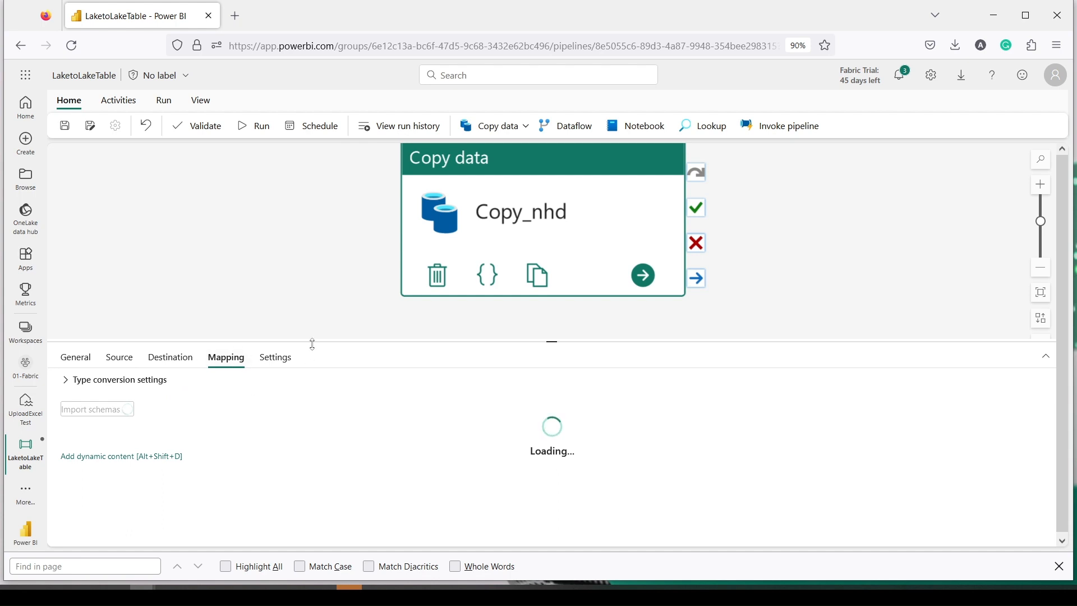
left_click_drag(312, 341, 308, 183)
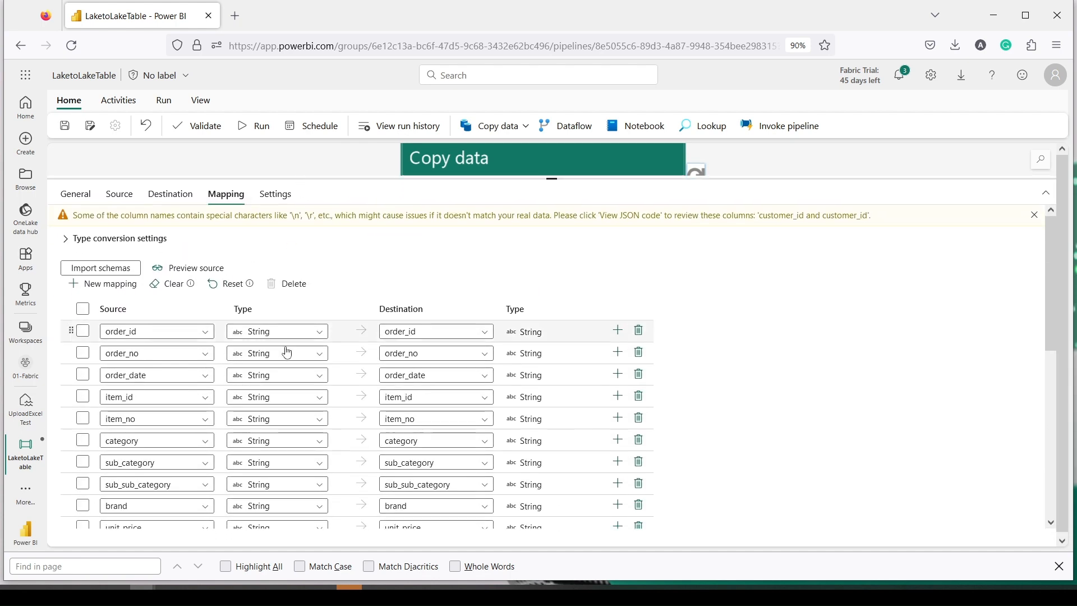
left_click(271, 332)
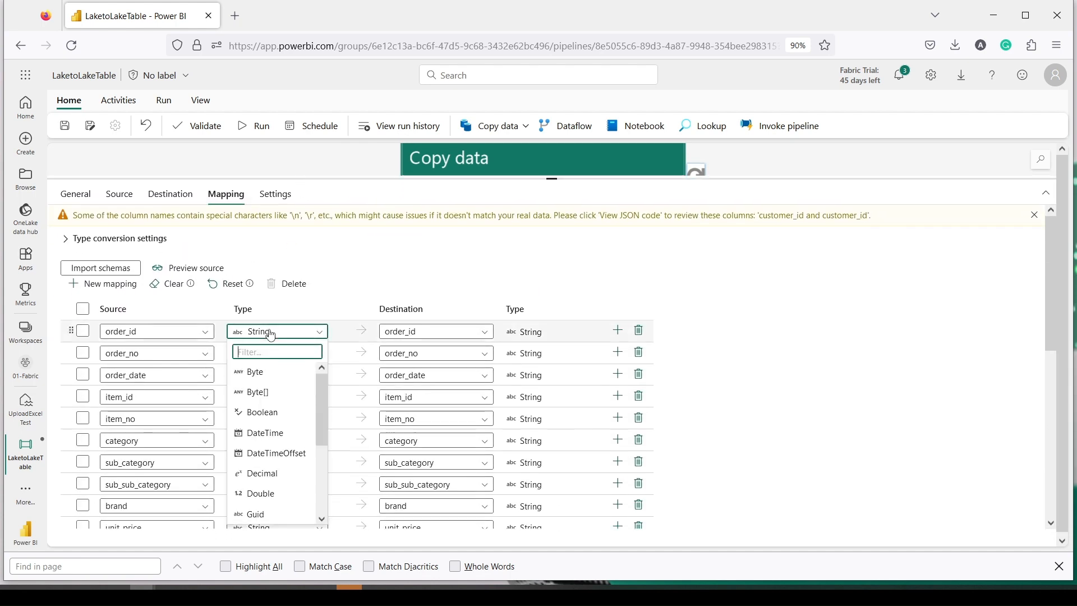
type("in")
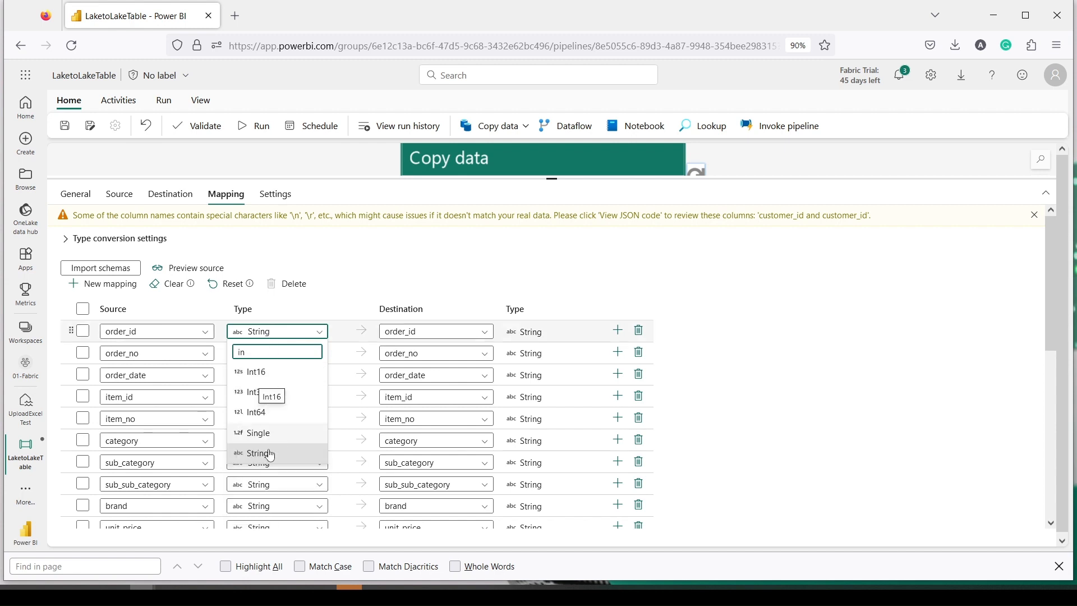
left_click(257, 412)
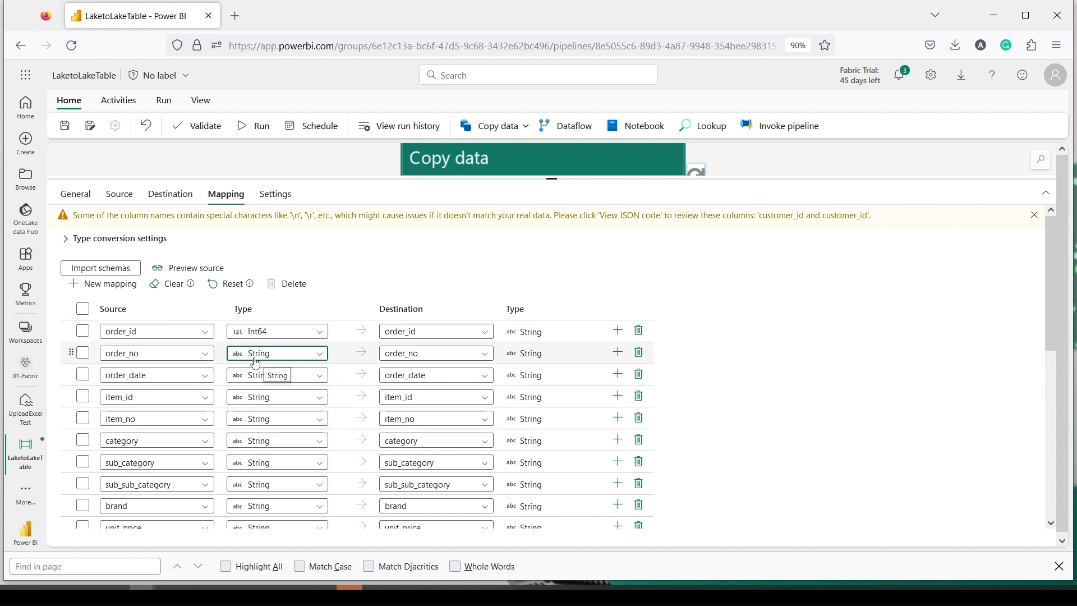
left_click(255, 358)
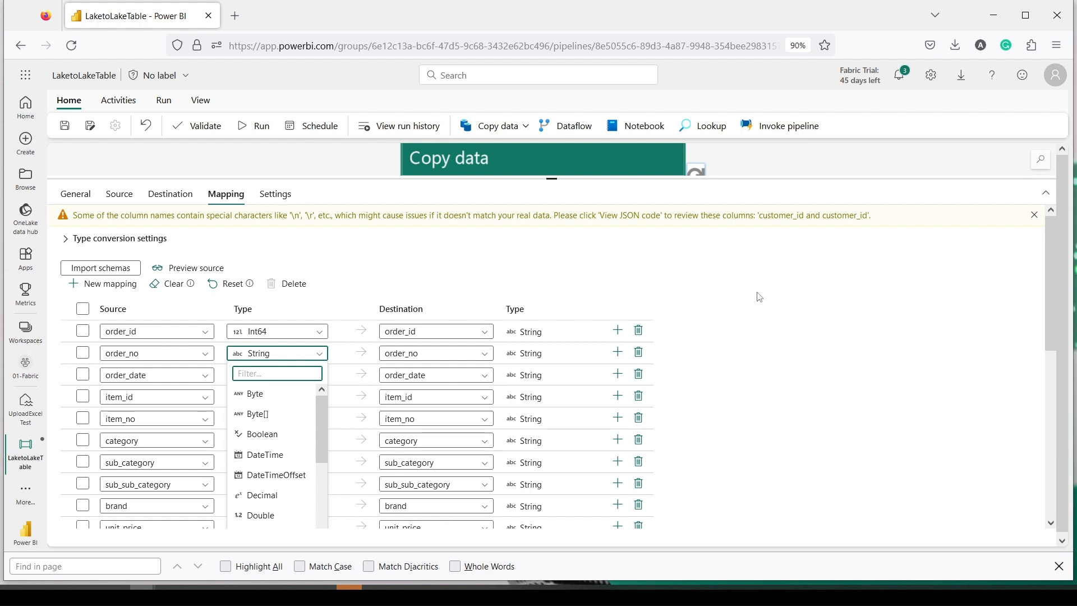
left_click(760, 297)
left_click(257, 376)
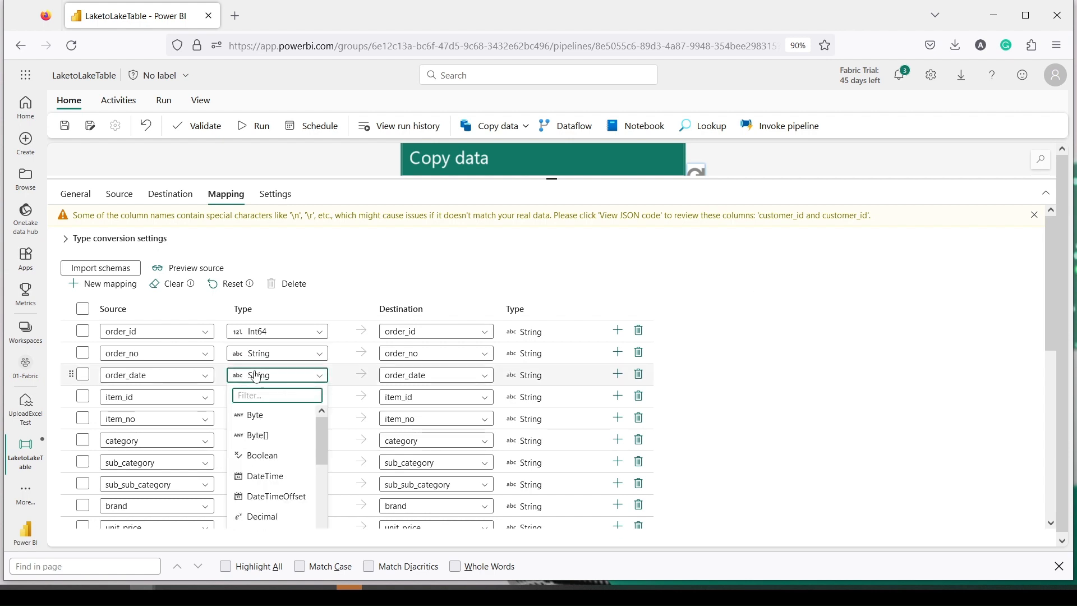
type("dat")
left_click(255, 413)
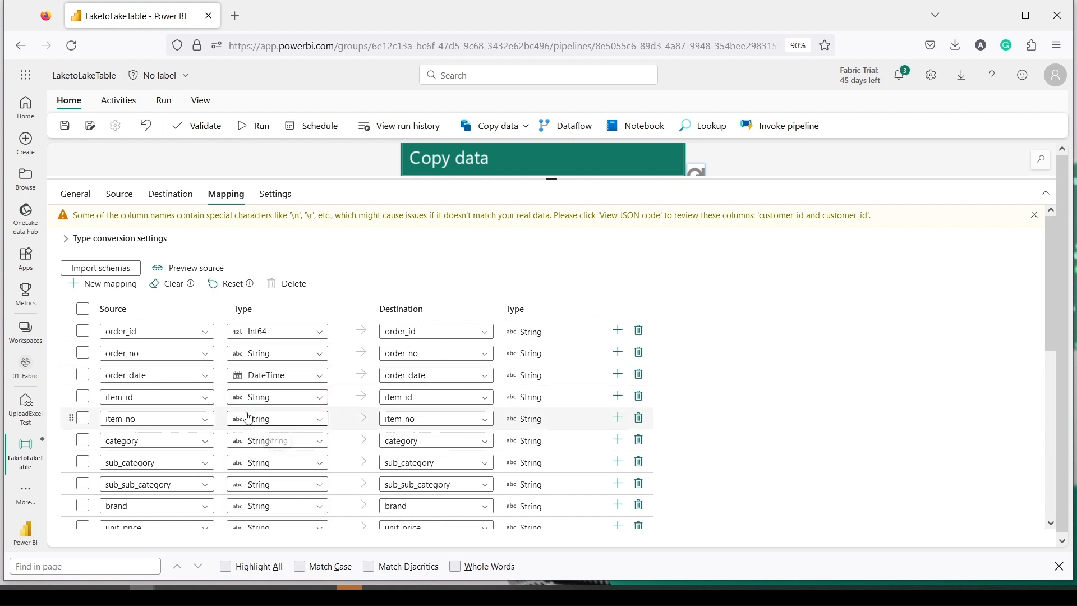
left_click(248, 408)
scroll(260, 476, "down", 3)
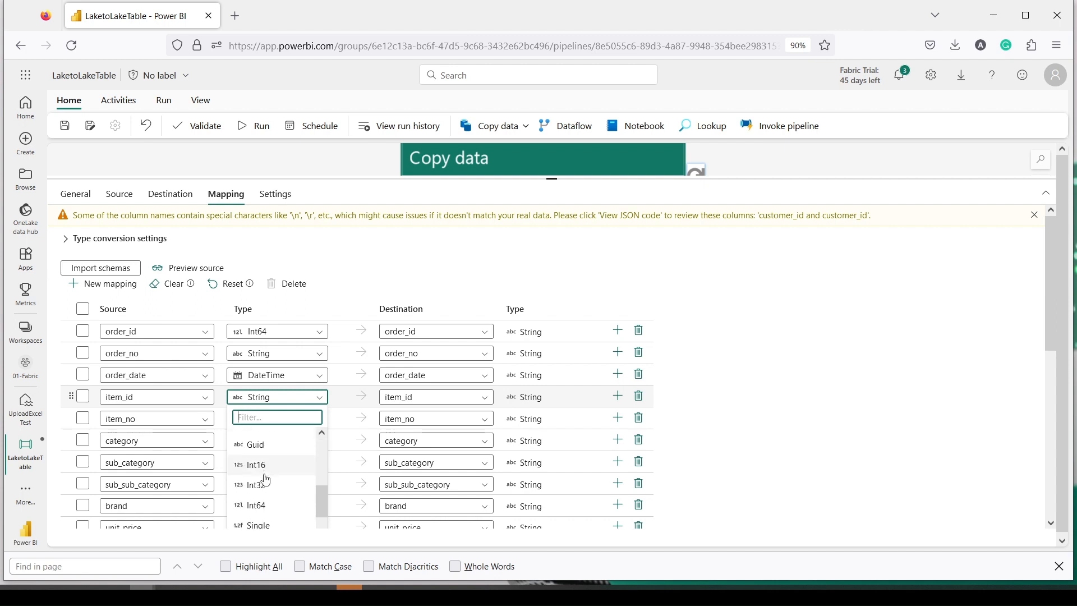
left_click(263, 506)
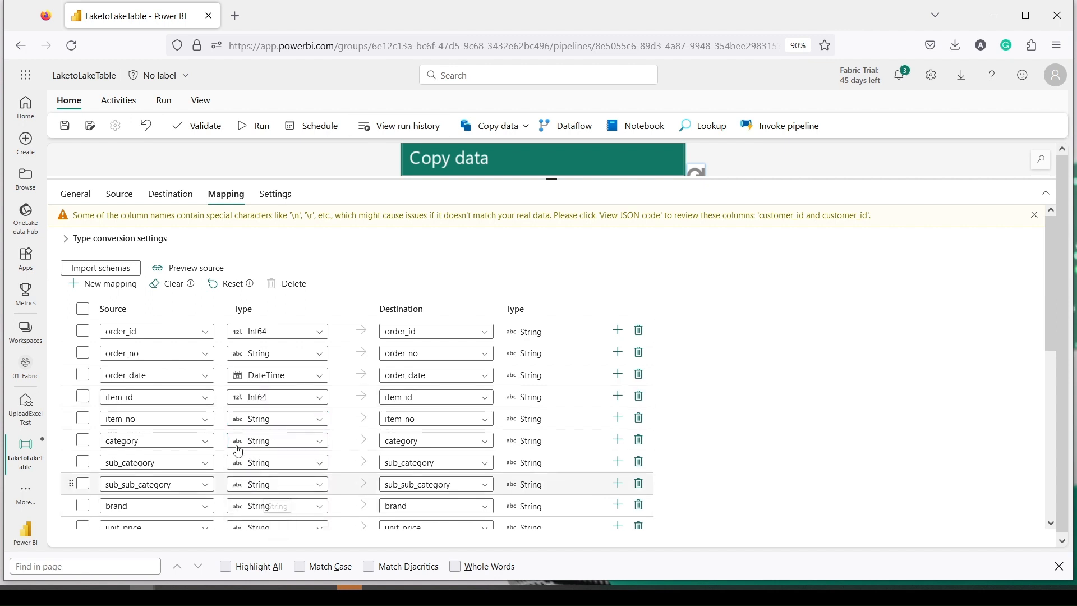
scroll(245, 428, "down", 1)
scroll(247, 435, "down", 1)
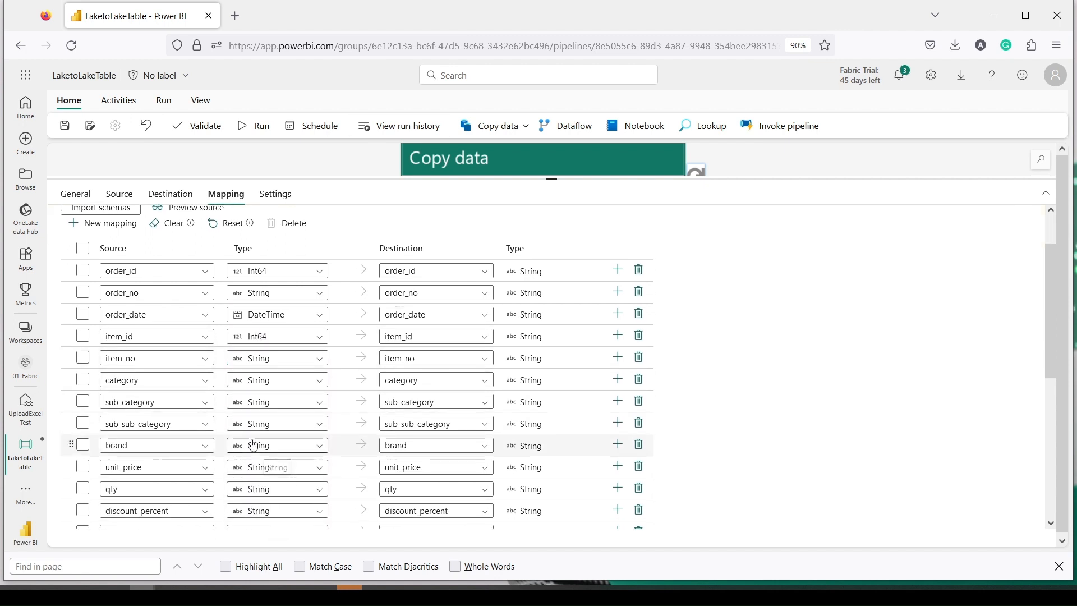
scroll(252, 439, "down", 2)
scroll(256, 443, "down", 2)
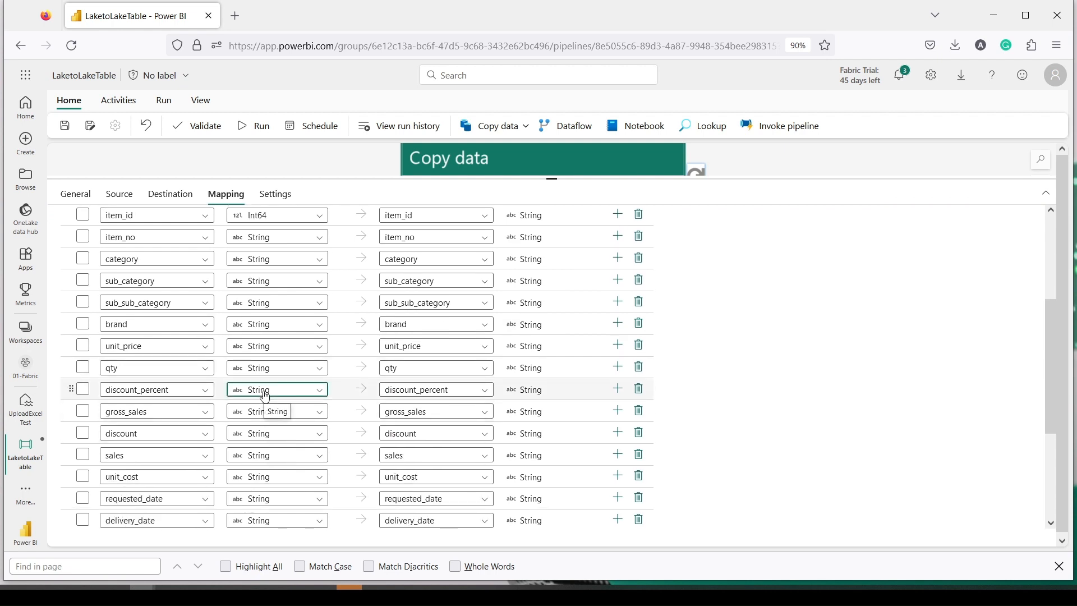
Step: Set gross_sales, sales, discount and unit_cost to Double, requested_date and delivery_date to DateTime, and customer_id to Int64
left_click(266, 393)
type("d")
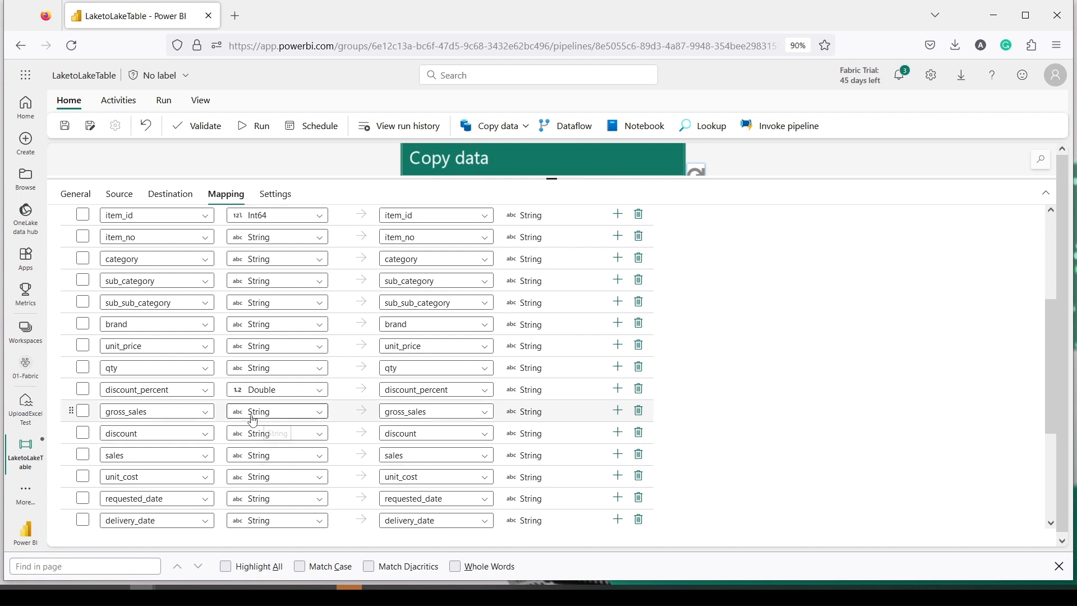
left_click(253, 411)
type("d")
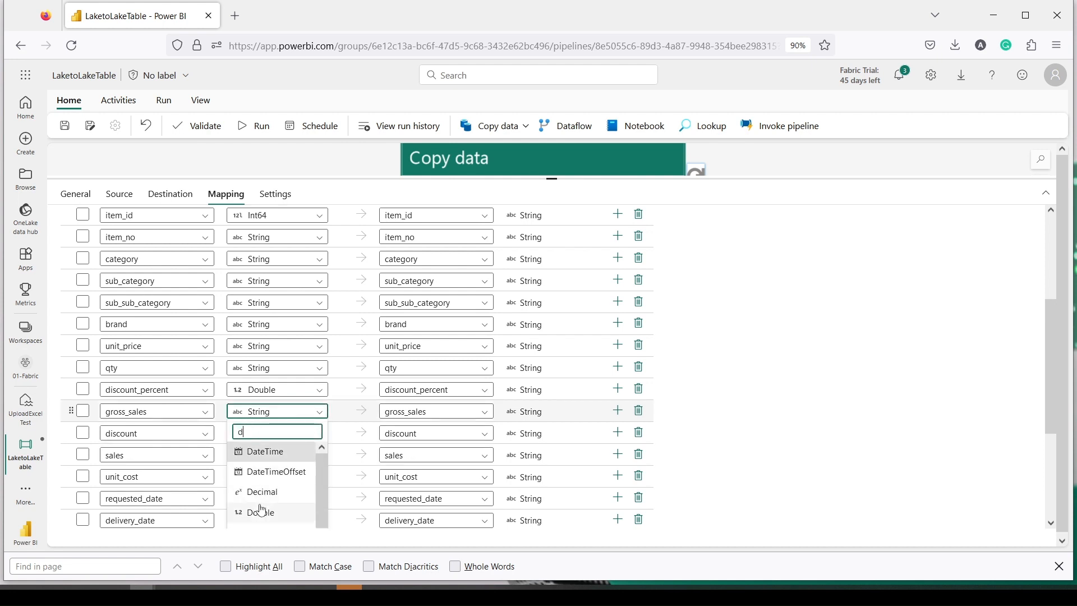
left_click(257, 511)
left_click(254, 454)
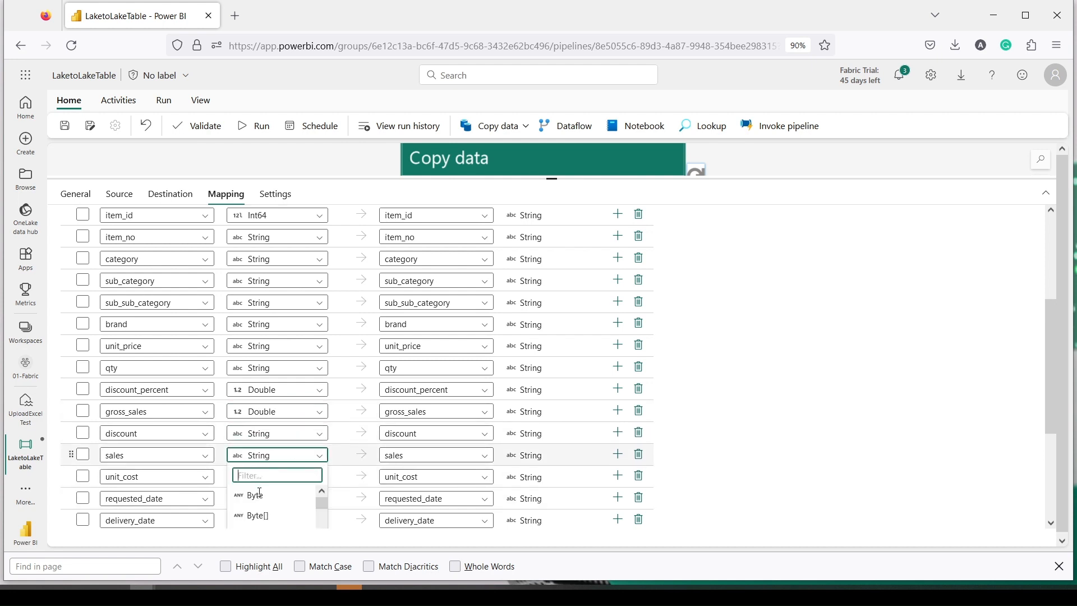
type("do")
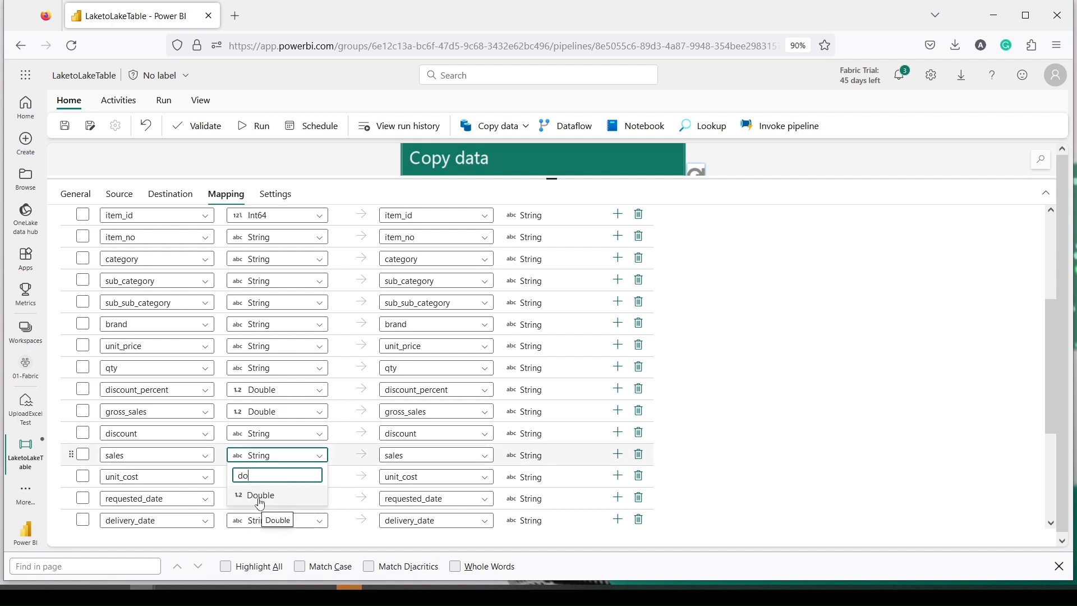
left_click(259, 501)
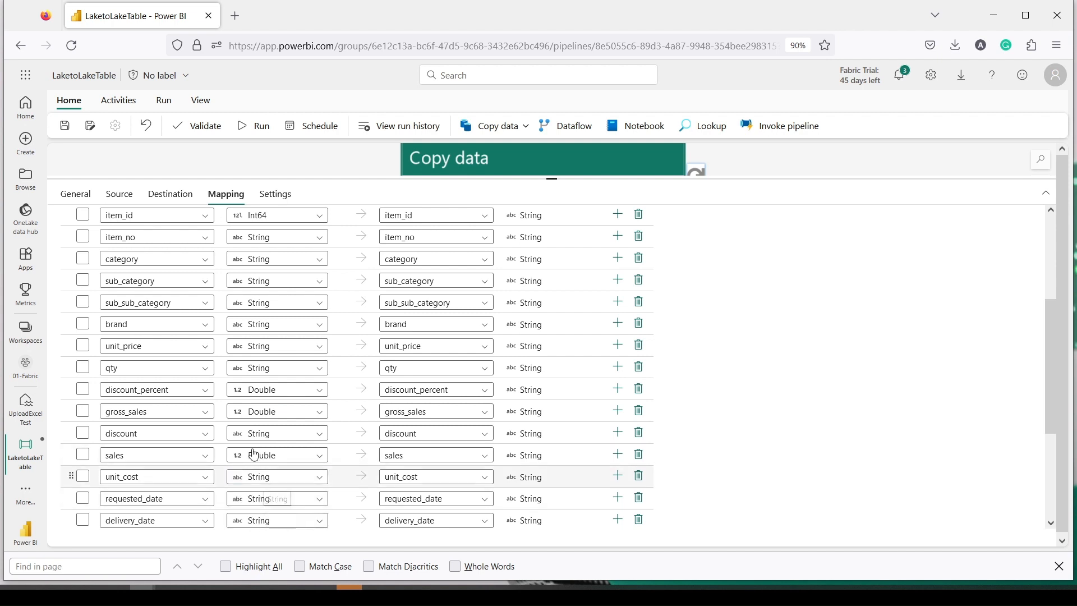
left_click(254, 438)
type("do")
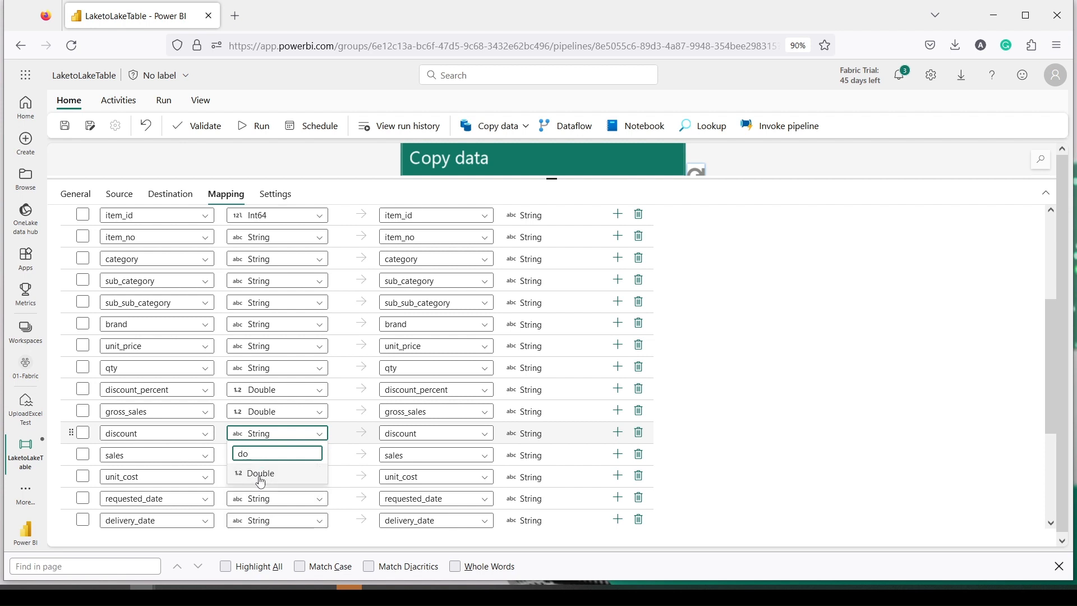
left_click(259, 474)
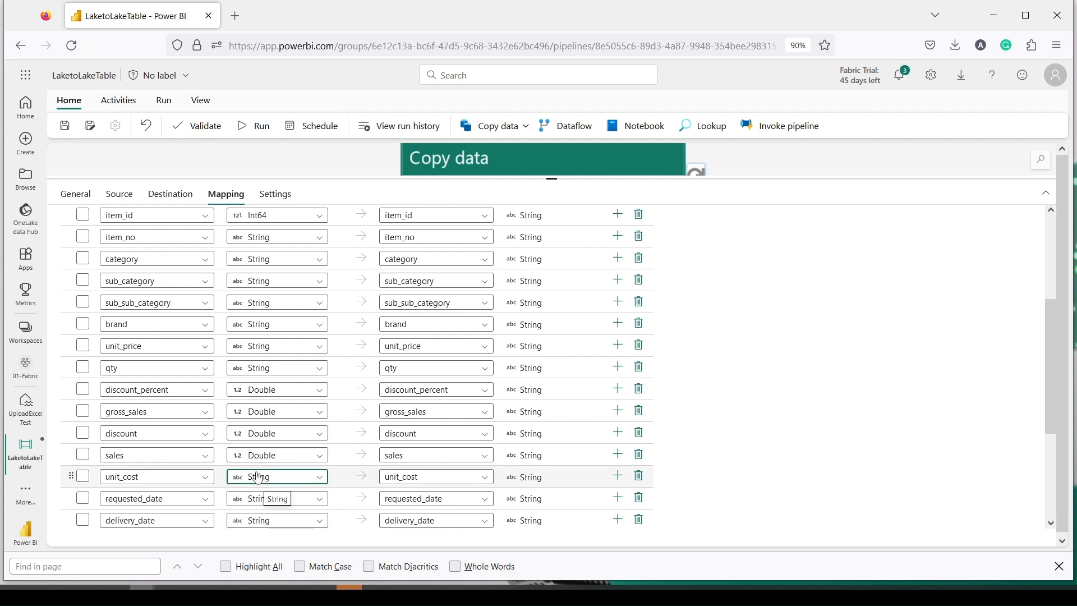
left_click(258, 478)
type("d")
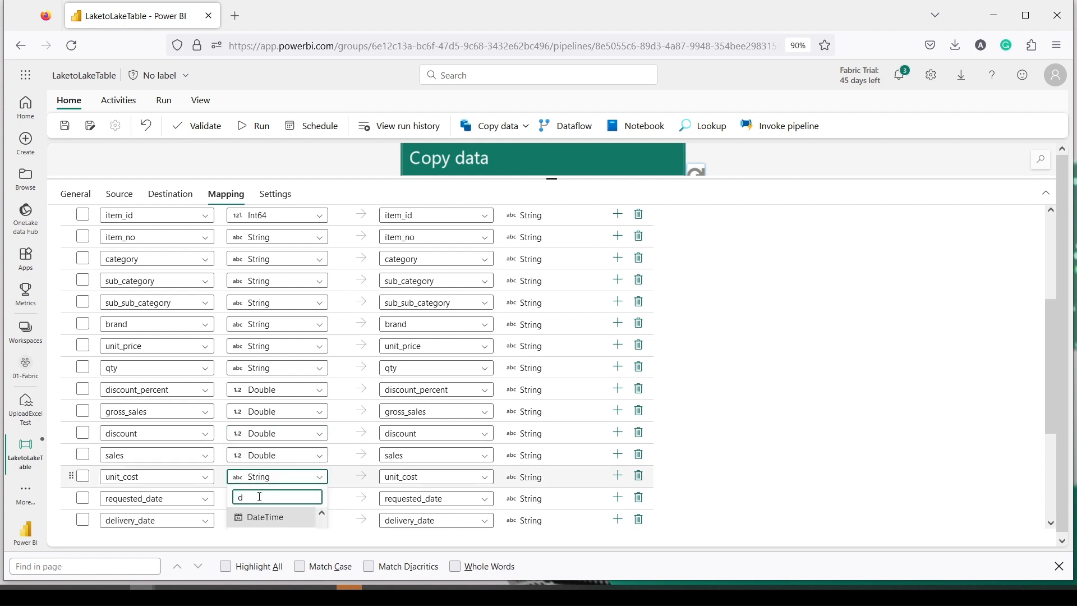
type("o")
left_click(260, 517)
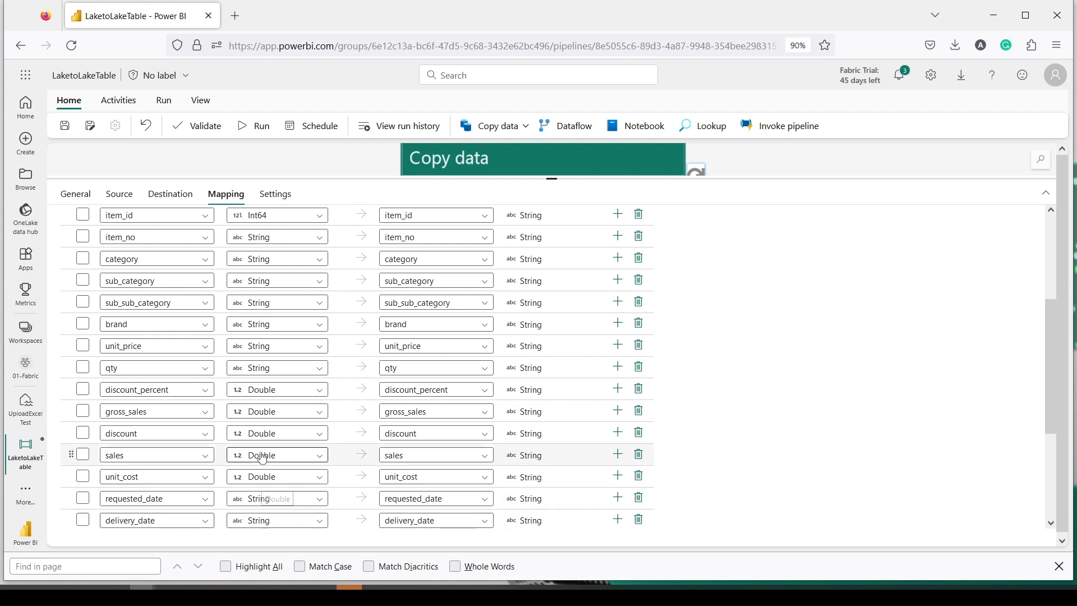
scroll(259, 459, "down", 1)
left_click(256, 439)
scroll(260, 484, "down", 2)
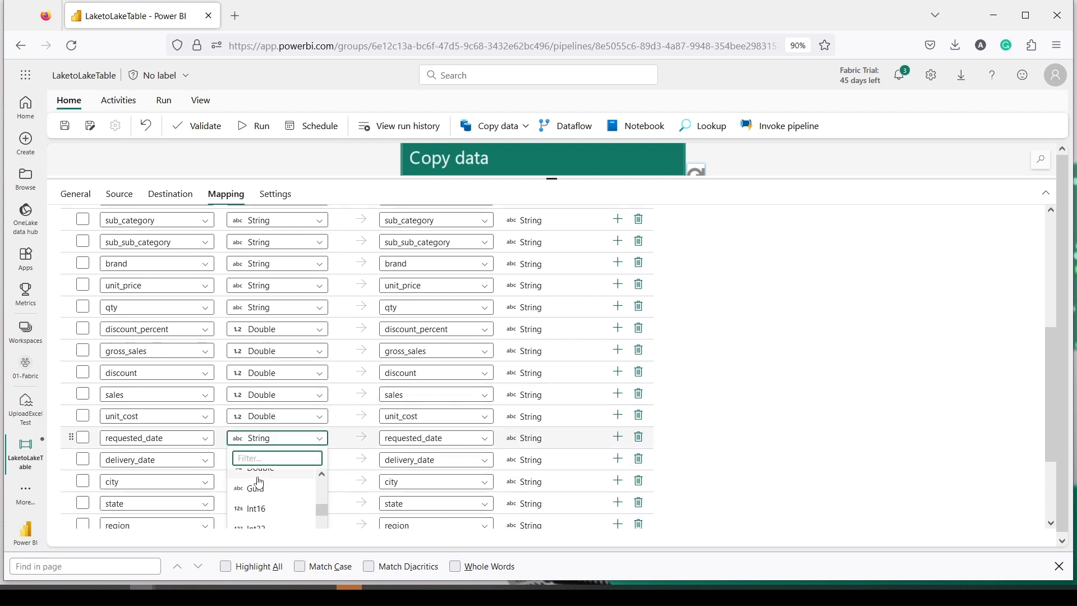
scroll(260, 483, "up", 1)
left_click(254, 471)
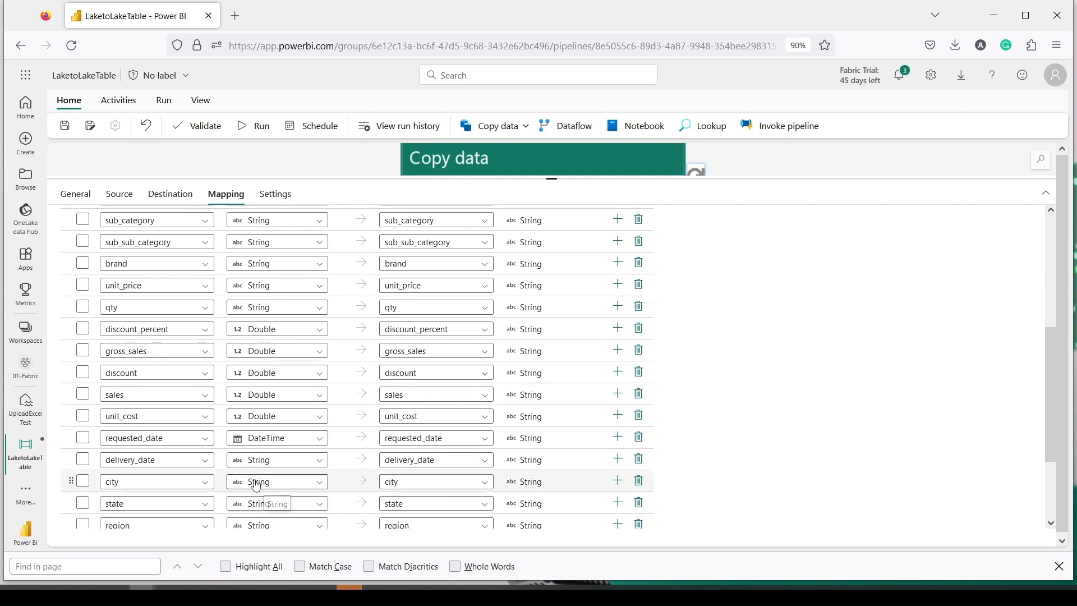
left_click(254, 460)
scroll(258, 499, "down", 2)
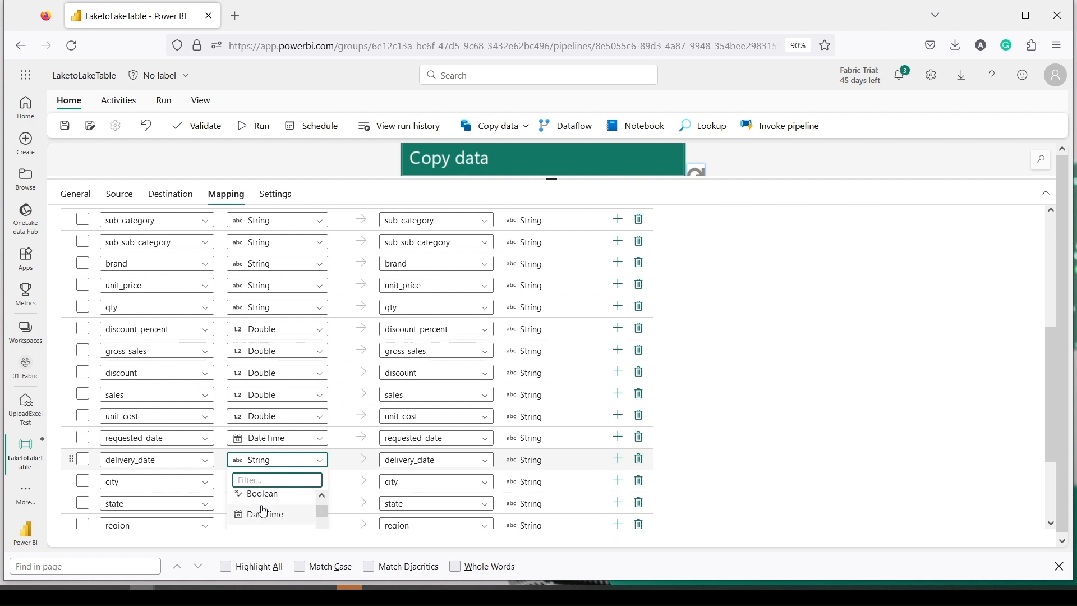
scroll(261, 505, "up", 1)
left_click(263, 510)
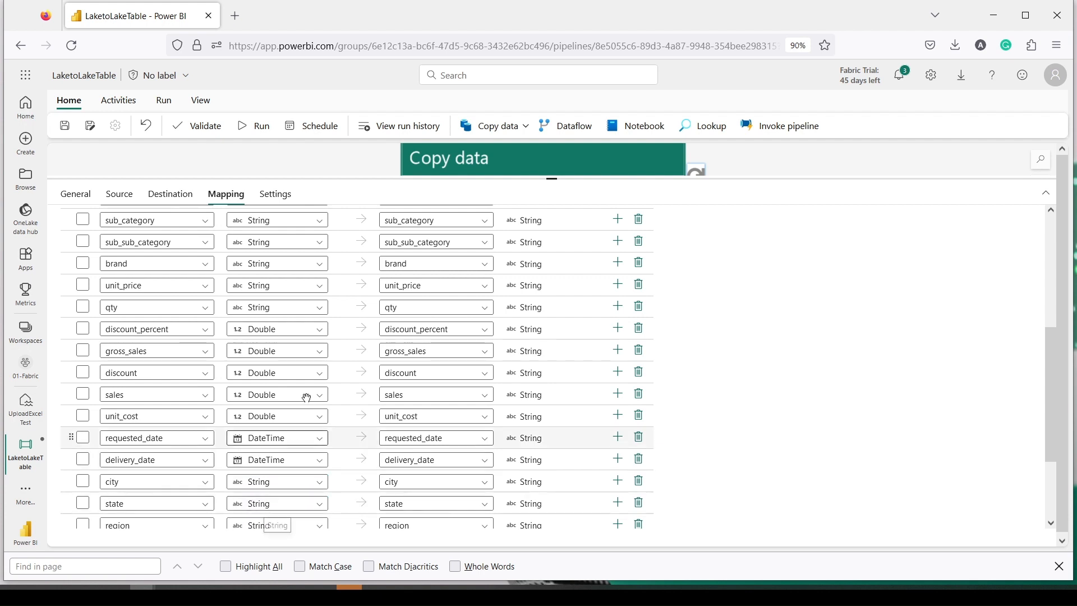
scroll(306, 395, "down", 1)
scroll(308, 390, "down", 1)
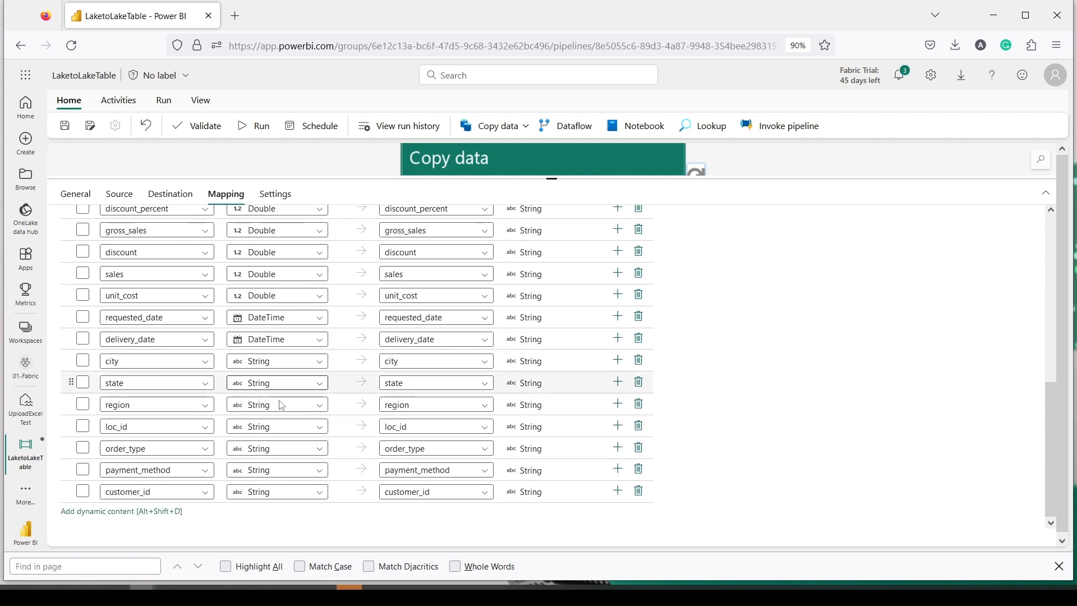
left_click(255, 492)
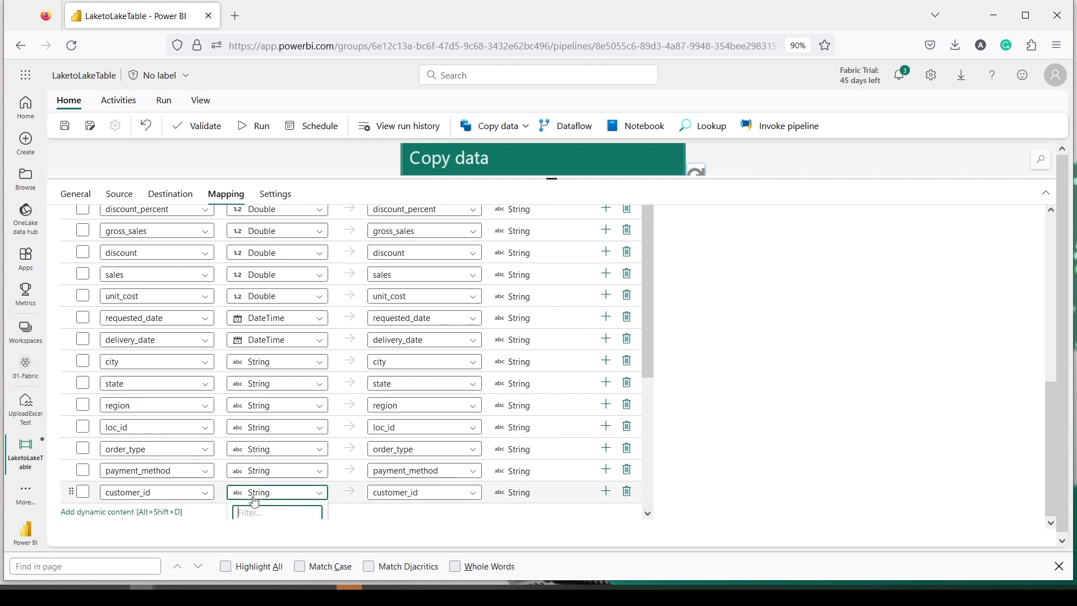
type("in")
scroll(264, 499, "down", 1)
left_click(270, 515)
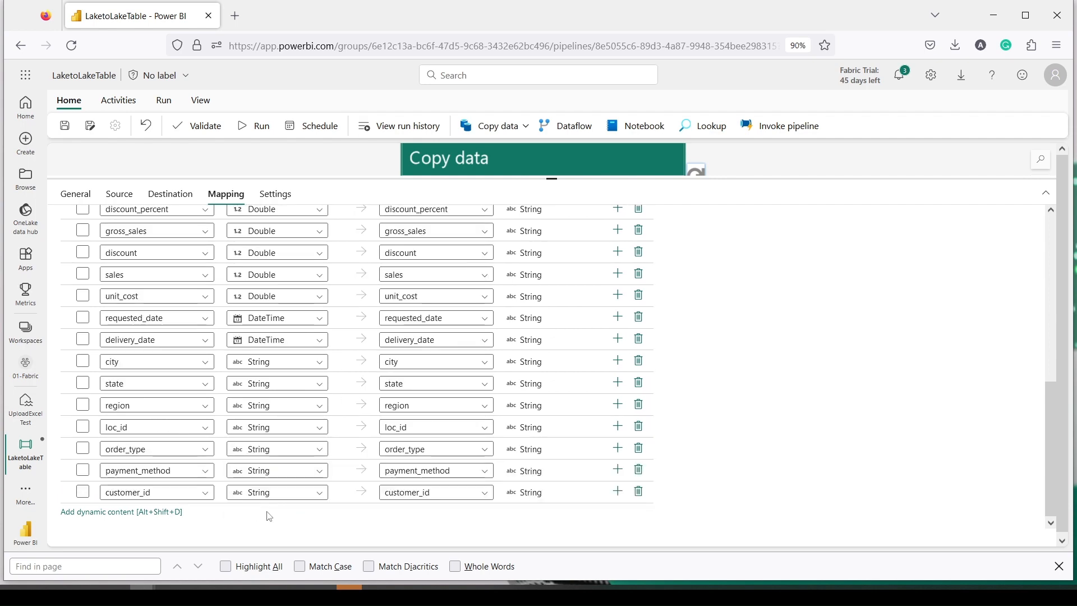
left_click(270, 493)
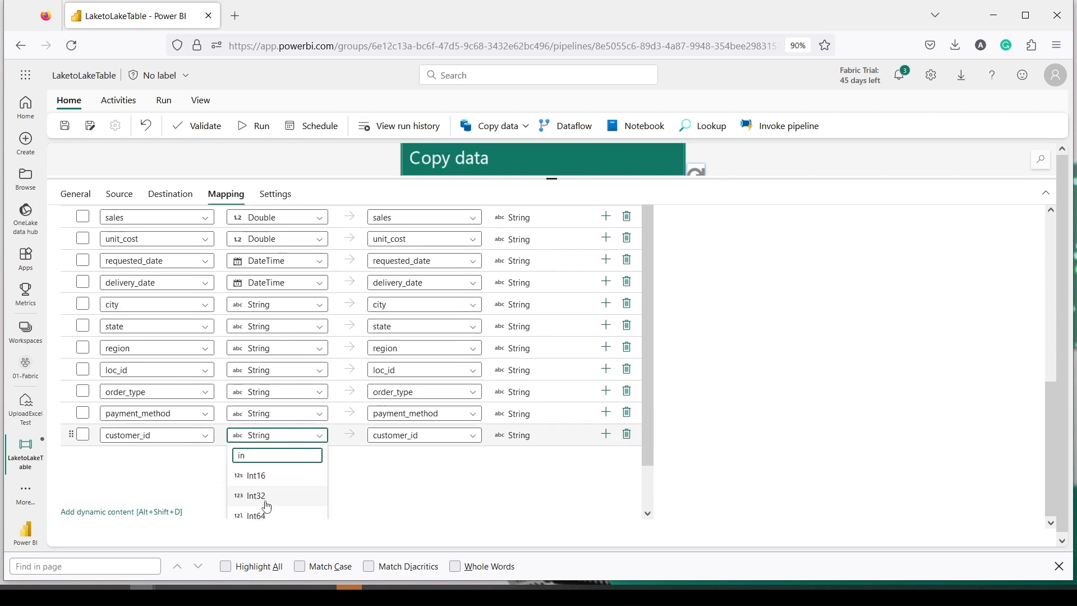
left_click(264, 513)
scroll(311, 397, "up", 4)
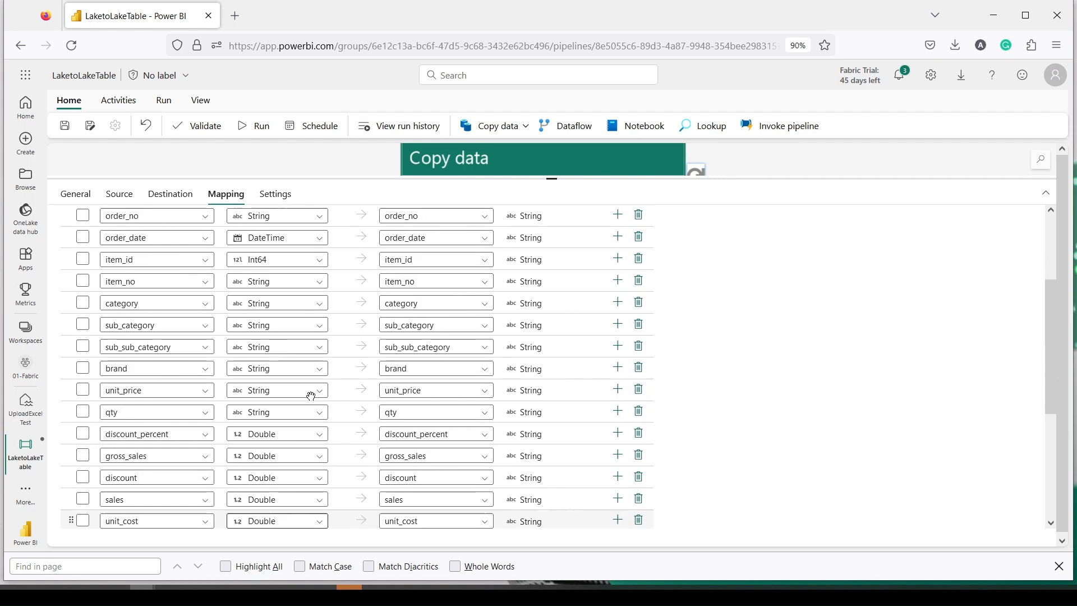
scroll(316, 364, "up", 3)
scroll(432, 303, "down", 4)
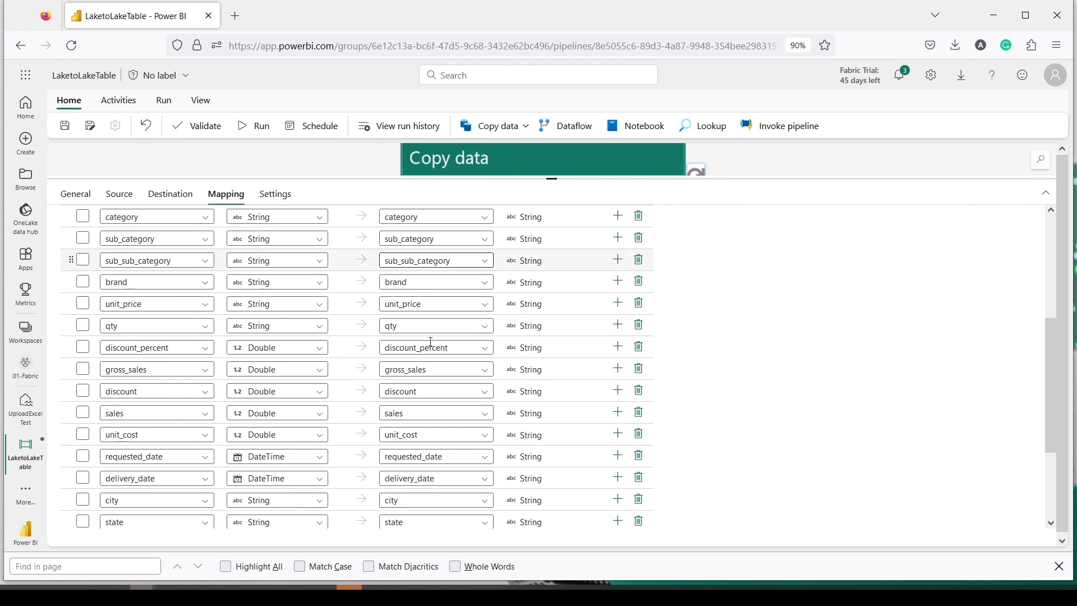
scroll(430, 341, "down", 5)
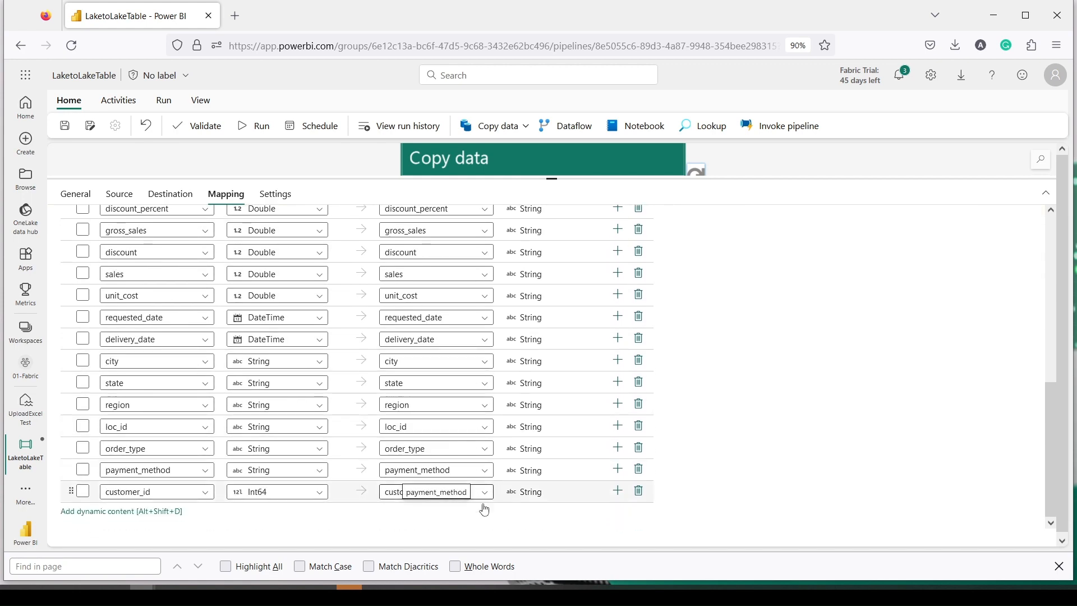
Step: Confirm the destination columns from customer_id up through discount match their source names
left_click(448, 491)
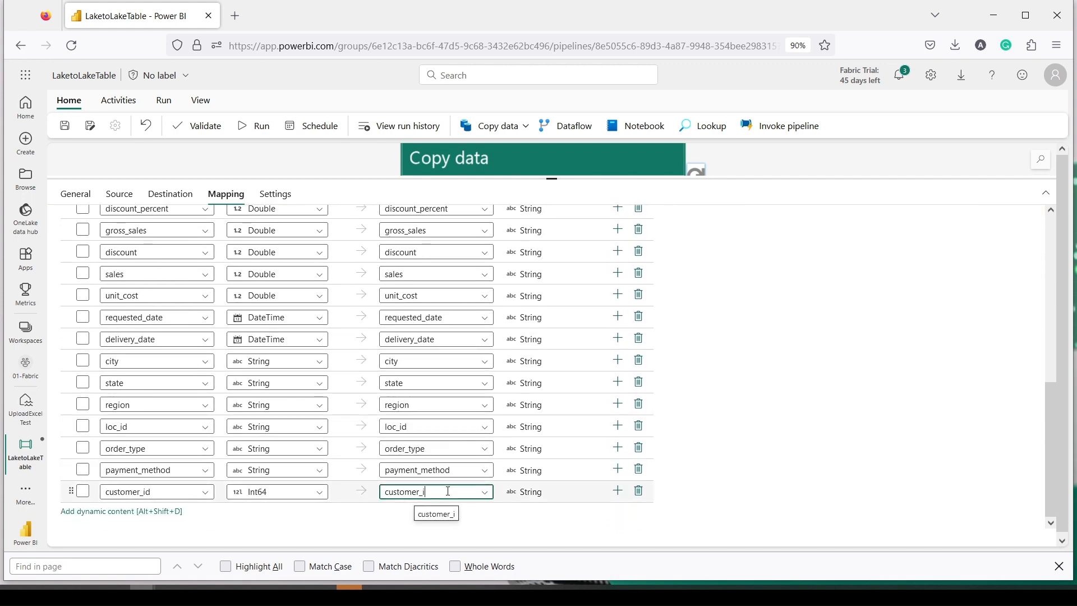
left_click(458, 470)
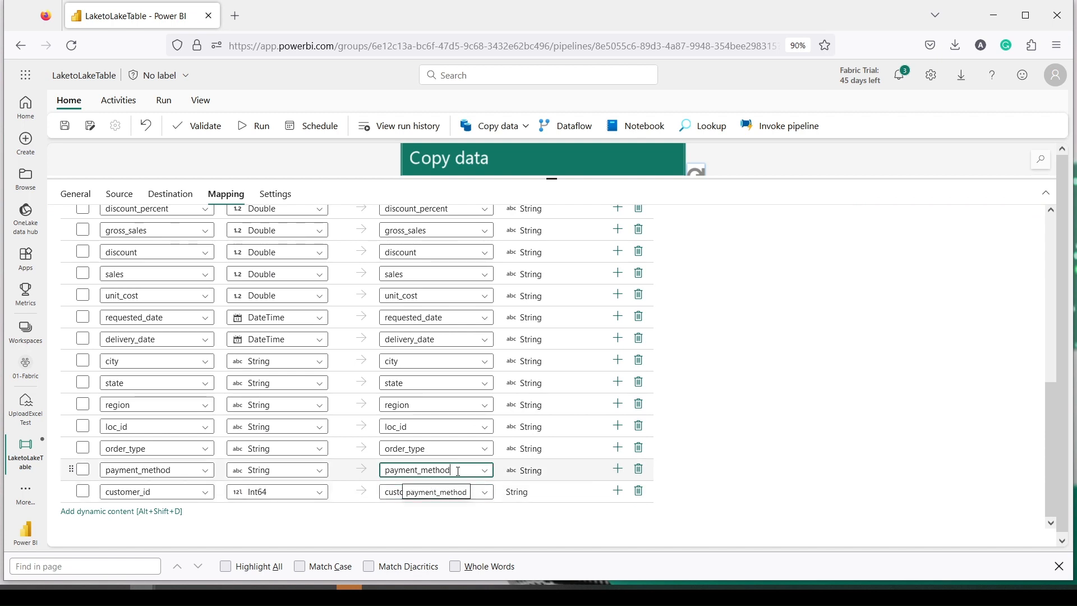
left_click(429, 426)
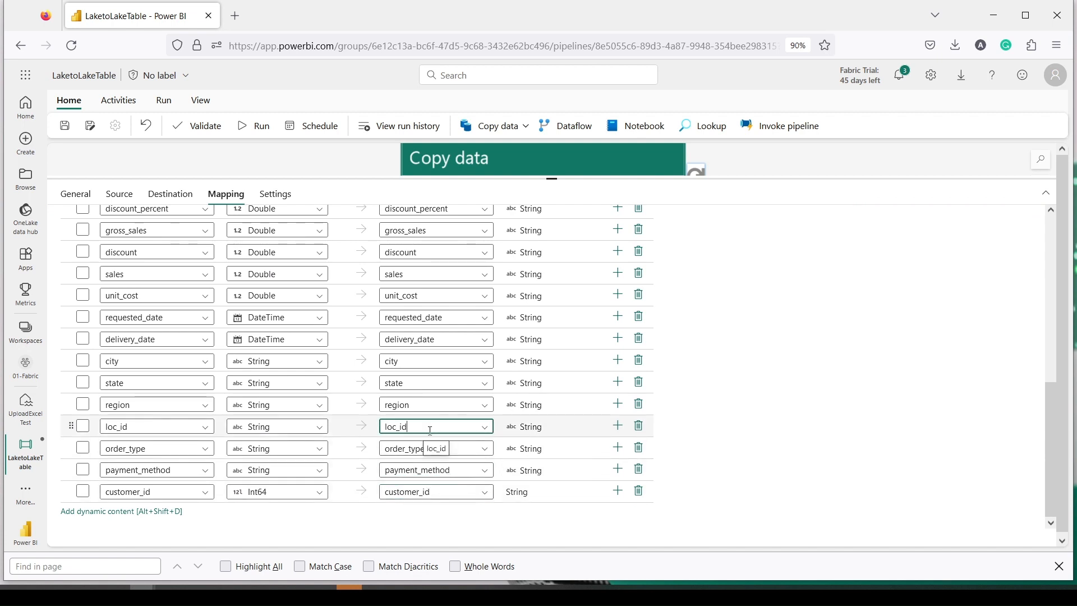
left_click(426, 404)
left_click(418, 382)
left_click(413, 362)
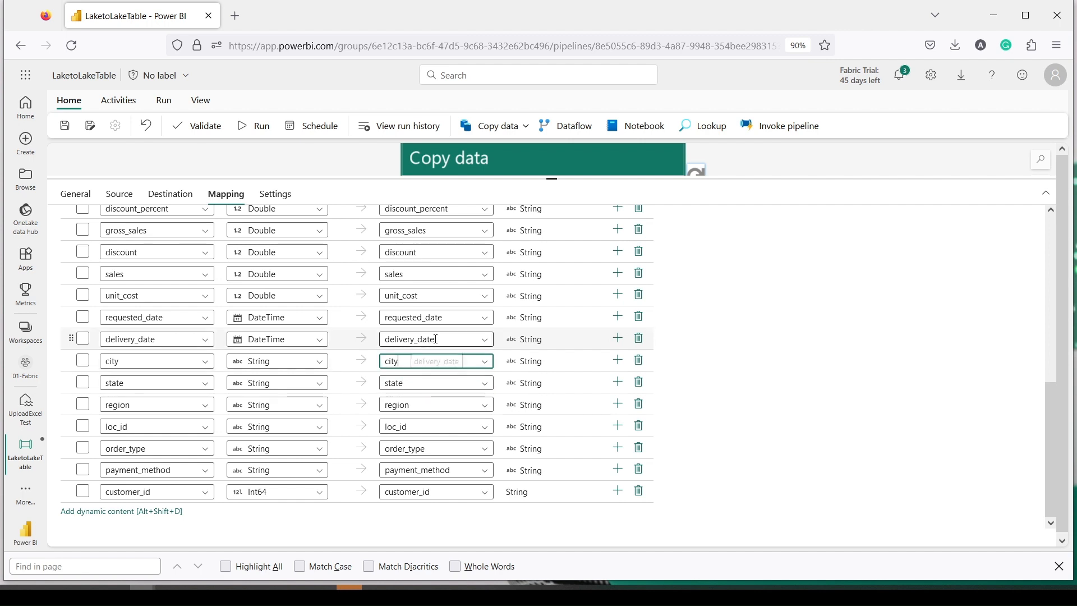
left_click(413, 339)
left_click(414, 317)
left_click(414, 296)
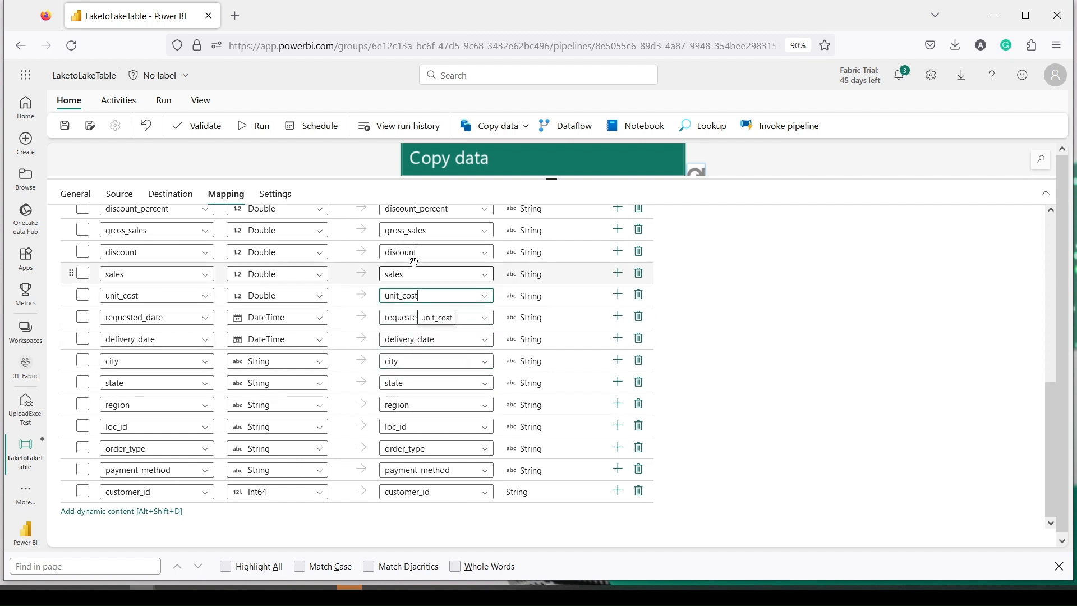
left_click(416, 273)
left_click(422, 252)
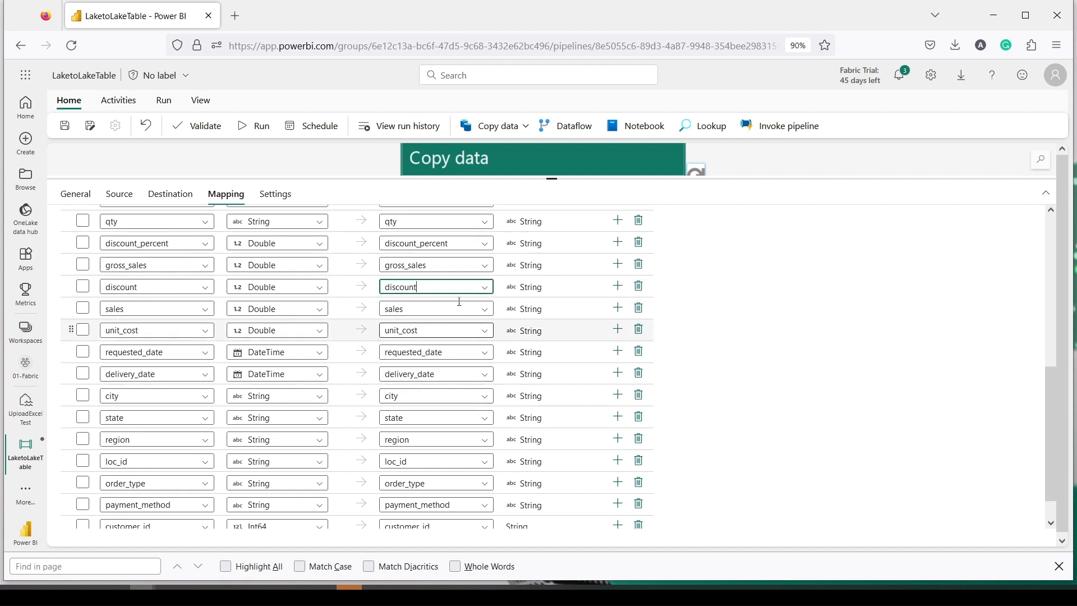
Step: Confirm the destination columns from gross_sales up through order_date match their source names
left_click(452, 291)
left_click(454, 271)
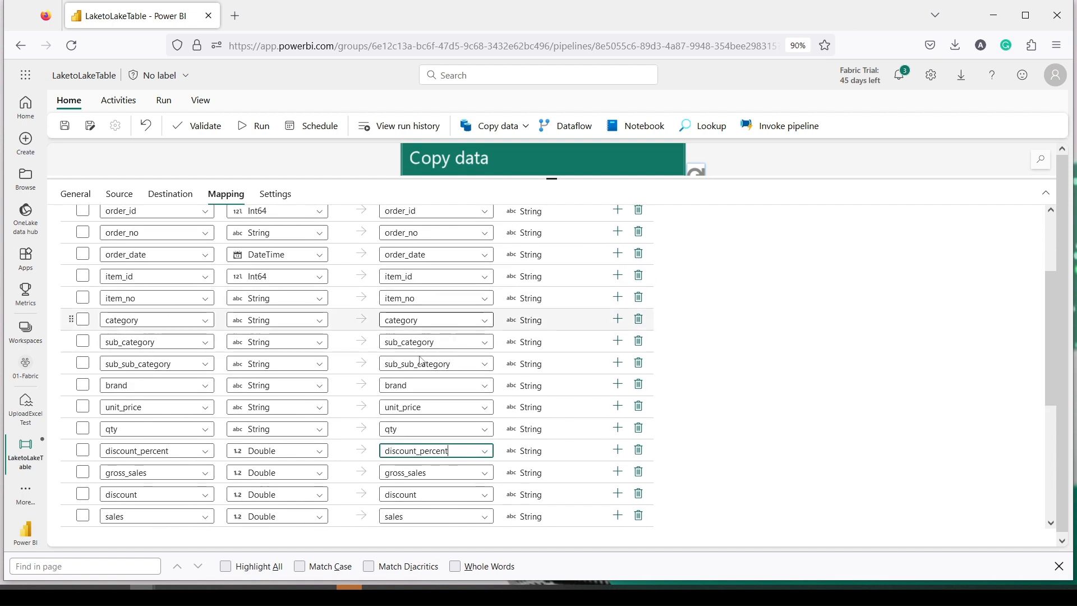
left_click(427, 428)
left_click(421, 406)
left_click(404, 385)
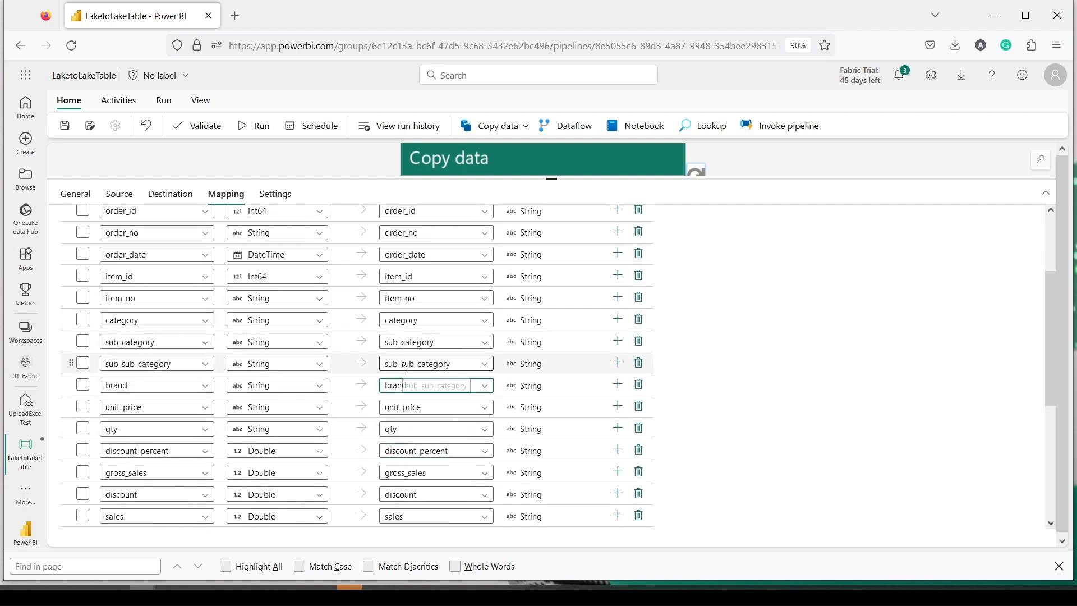
left_click(403, 363)
left_click(403, 342)
left_click(402, 320)
left_click(402, 298)
left_click(402, 276)
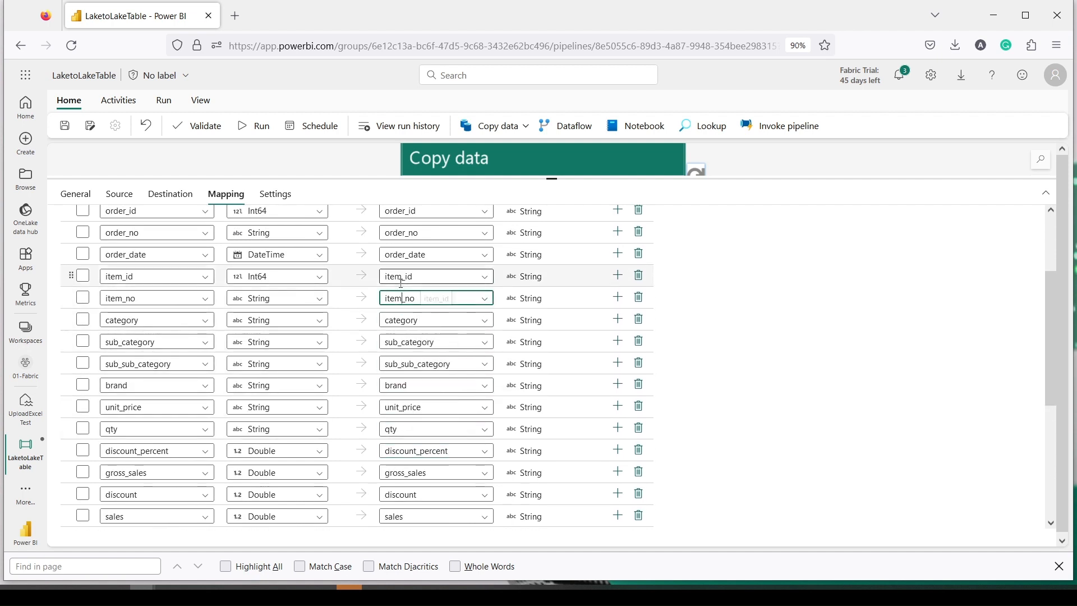
left_click(403, 254)
scroll(403, 258, "up", 3)
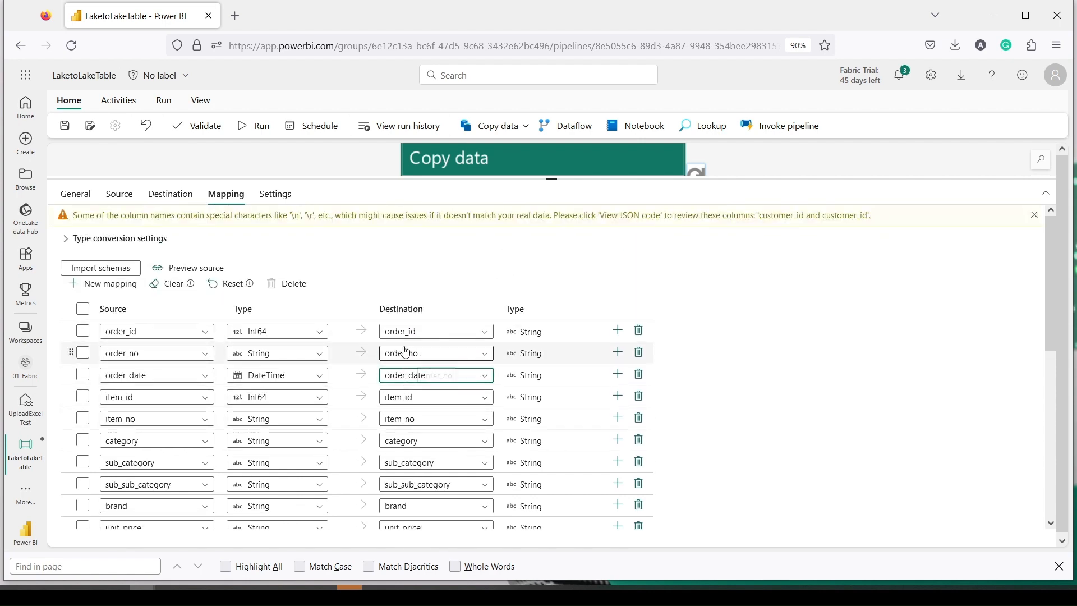
scroll(405, 350, "down", 6)
scroll(404, 356, "up", 6)
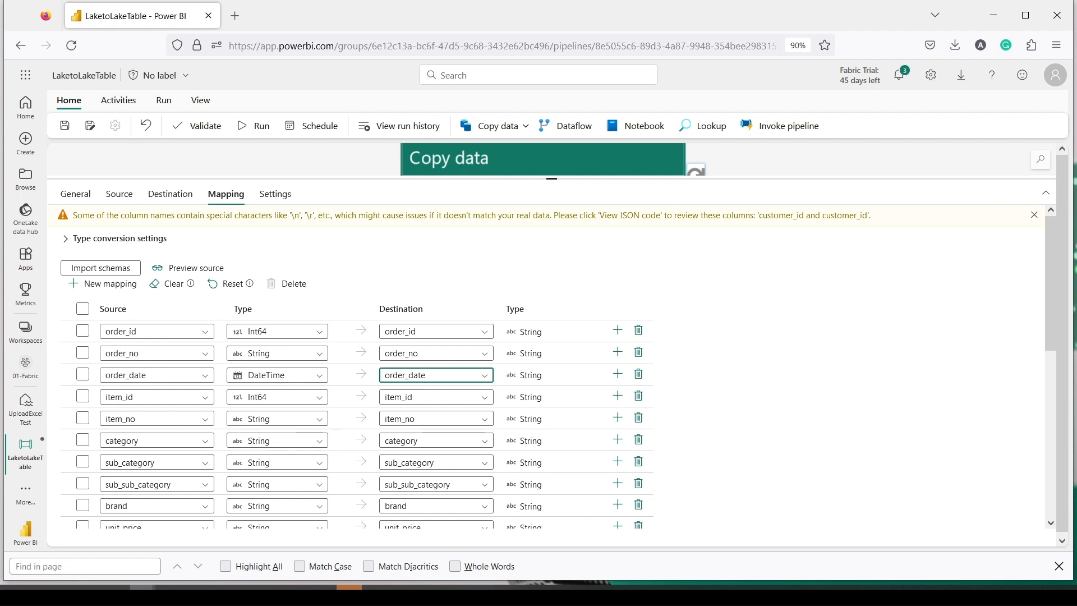
Step: Save LaketoLakeTable, validate it with no errors, and start a pipeline run
left_click(67, 129)
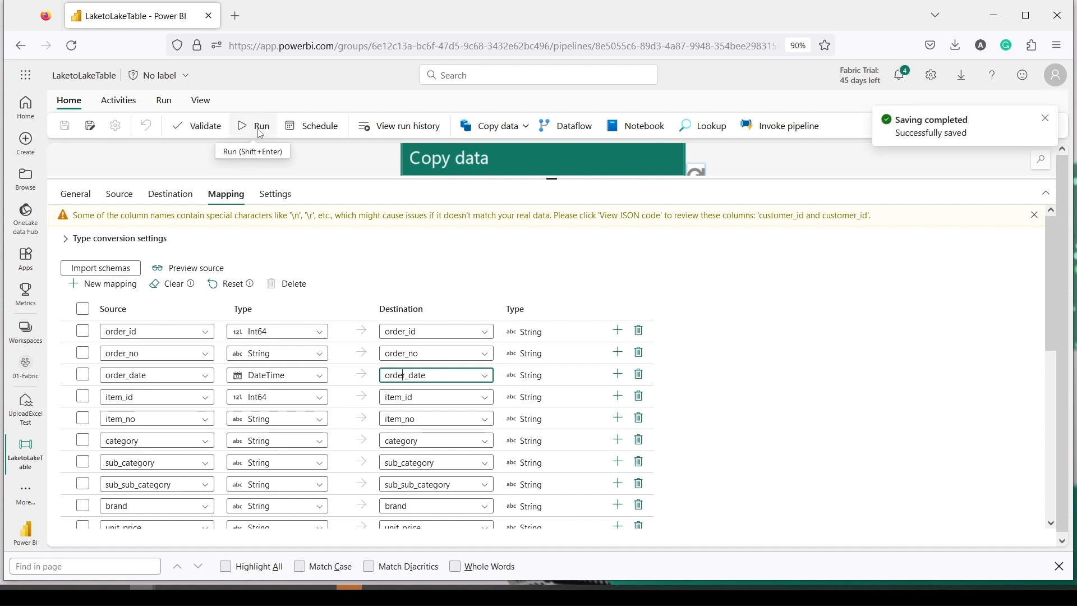
left_click(200, 128)
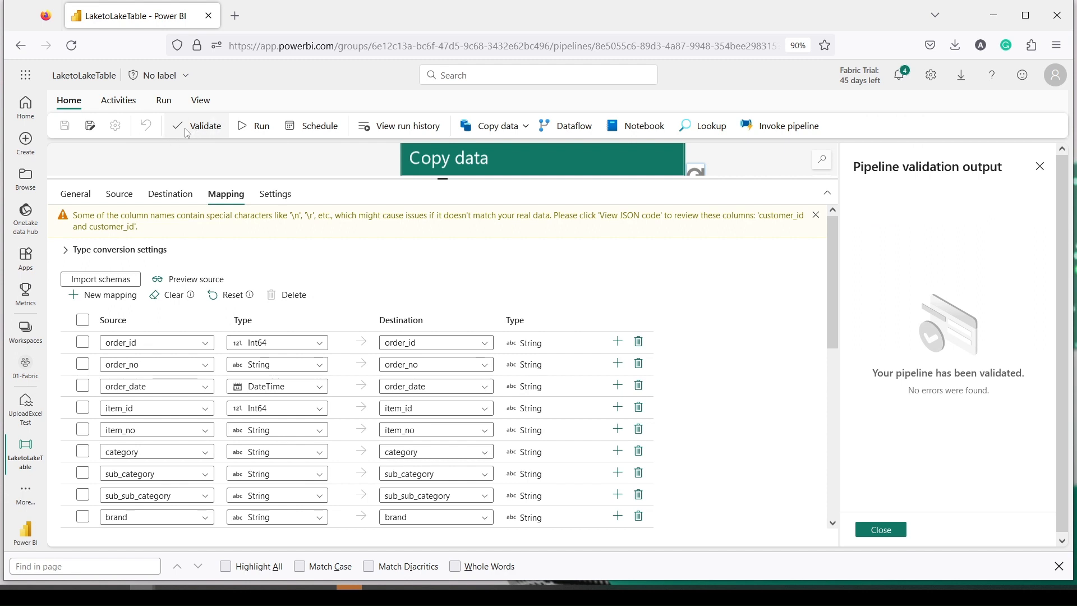
left_click_drag(169, 115, 220, 137)
left_click_drag(48, 115, 110, 141)
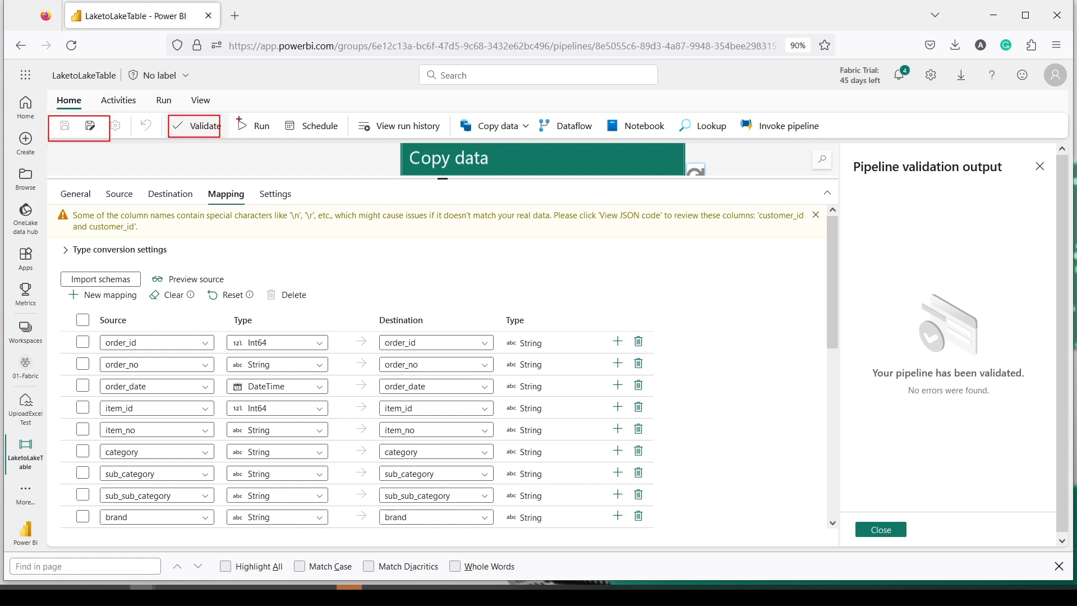
left_click_drag(231, 115, 276, 136)
left_click(258, 127)
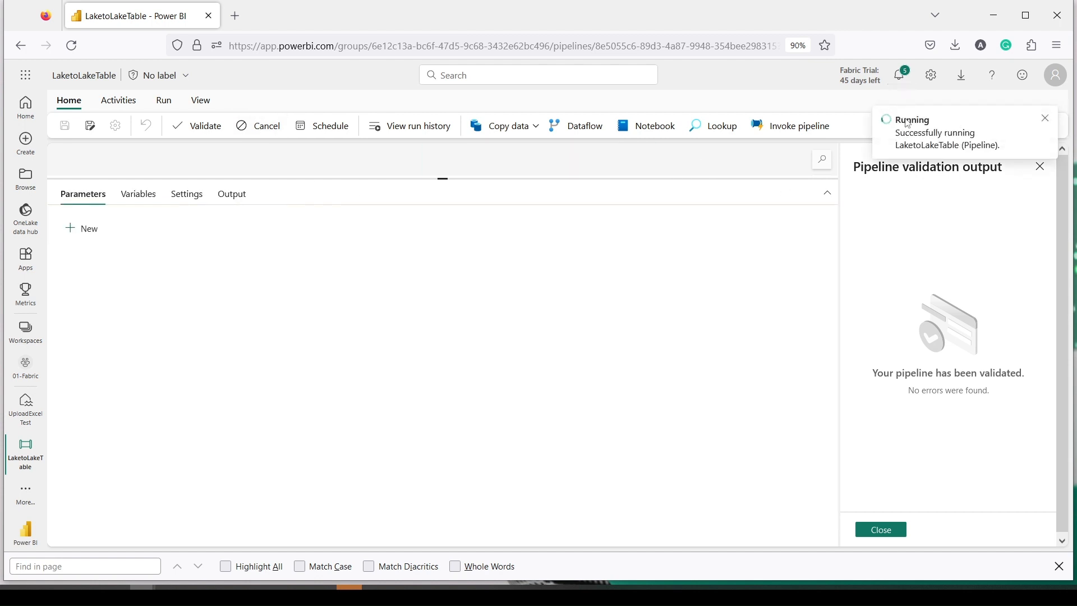
Step: Check the run notifications and close the pipeline validation results
left_click(902, 88)
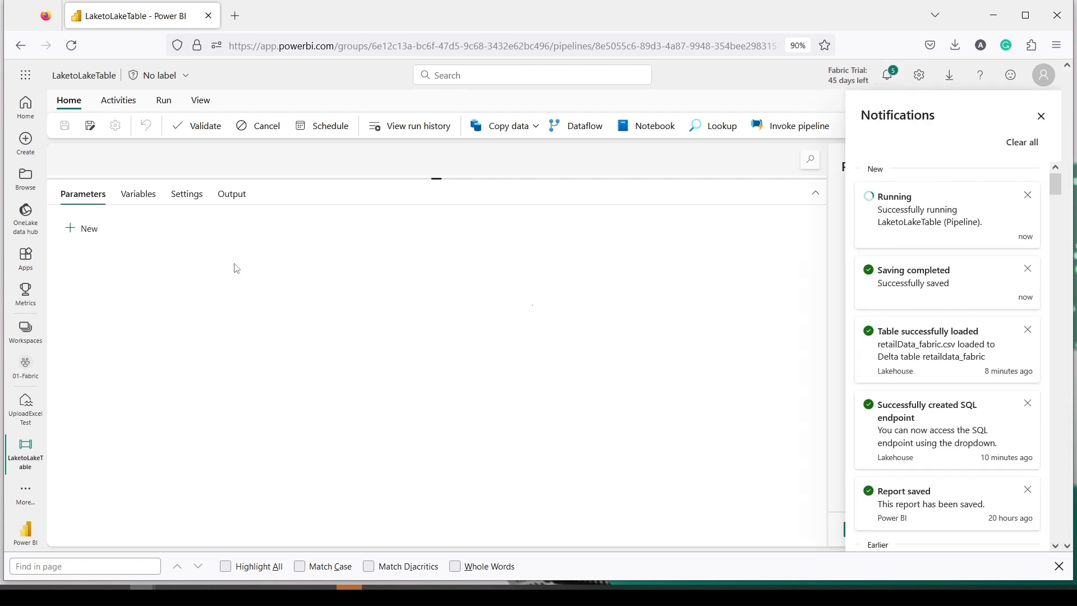
left_click(235, 199)
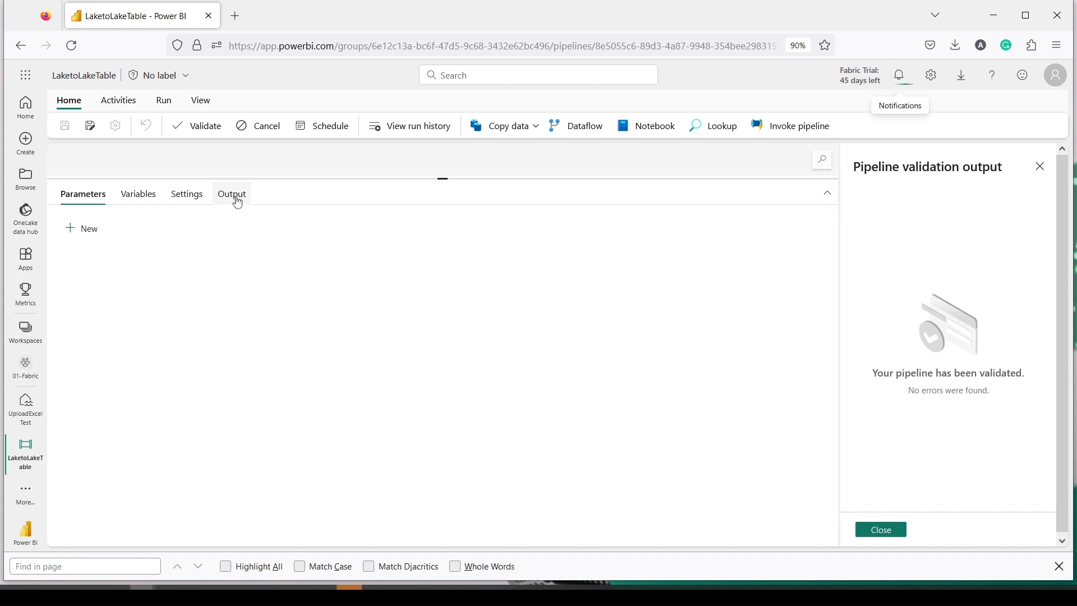
left_click(900, 84)
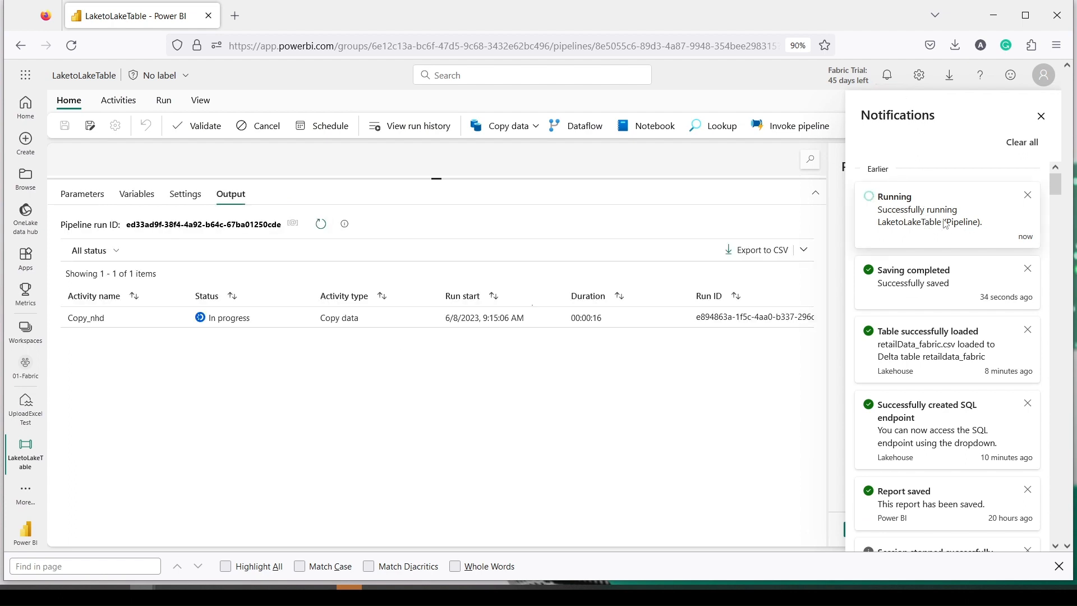
left_click(1041, 116)
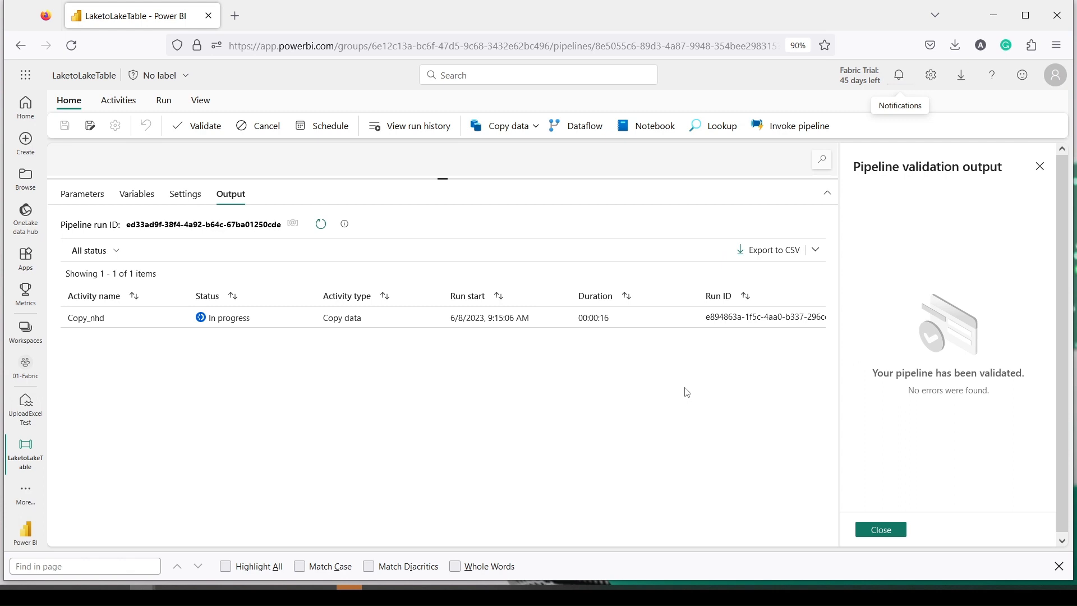
left_click(873, 536)
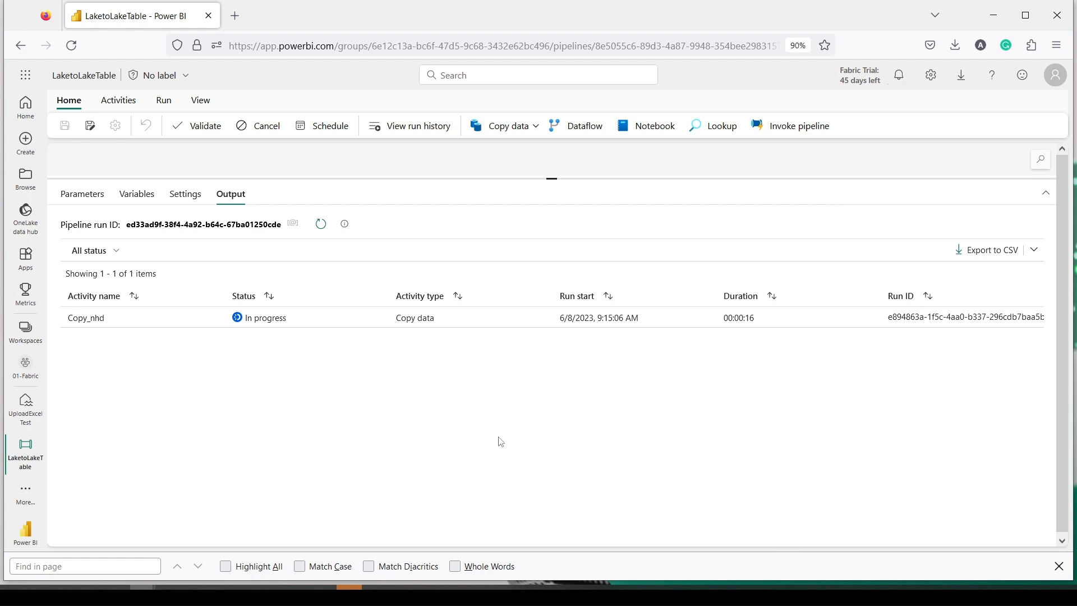
Step: Refresh the Output tab repeatedly until Copy_nhd shows Succeeded
left_click(323, 230)
left_click(321, 225)
left_click(321, 225)
left_click(321, 226)
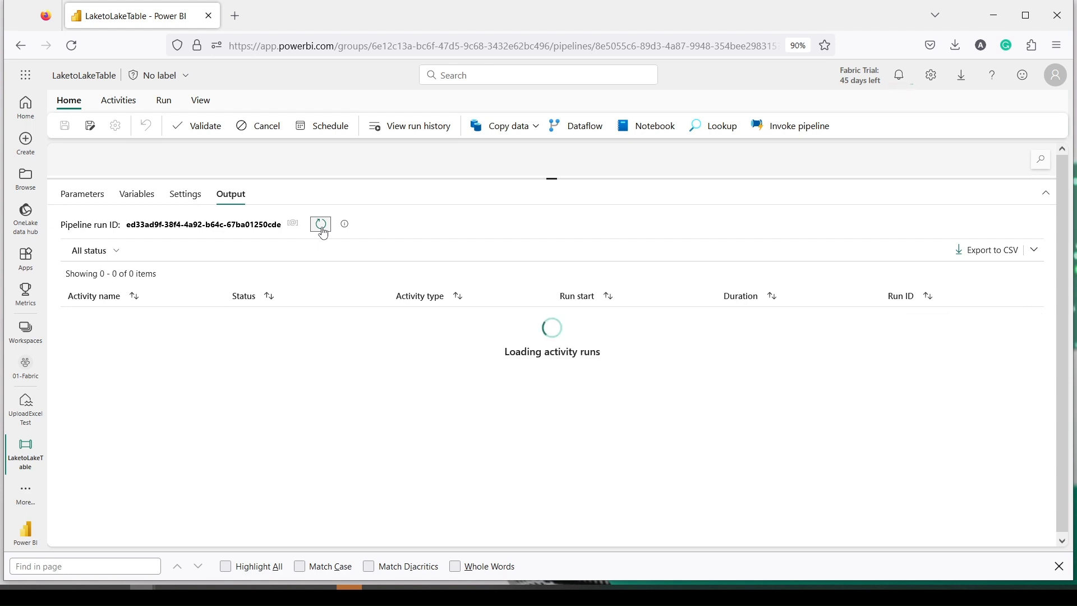
left_click(321, 226)
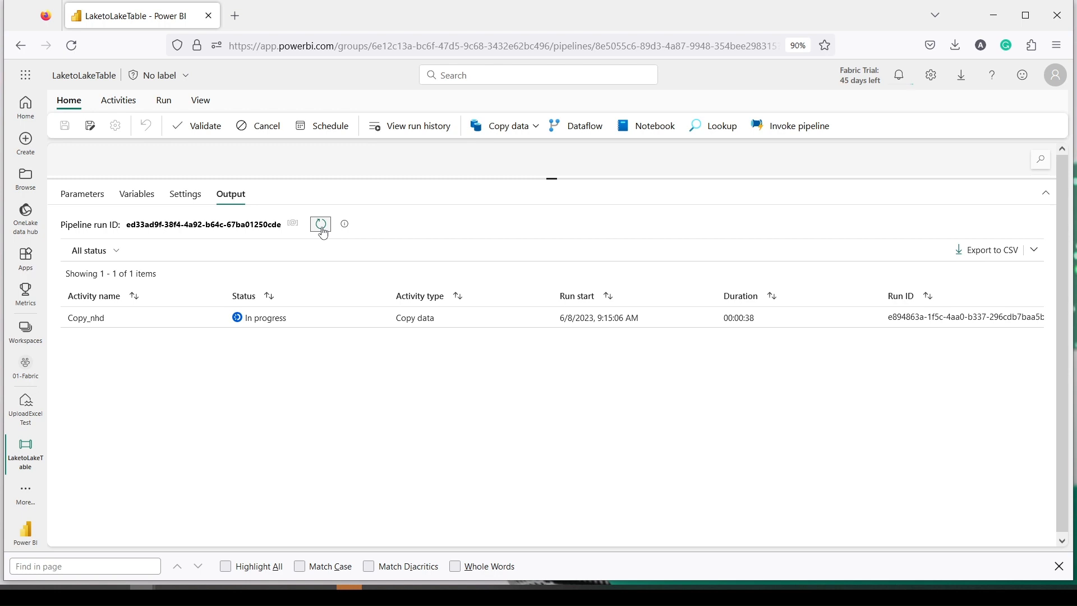
left_click(322, 227)
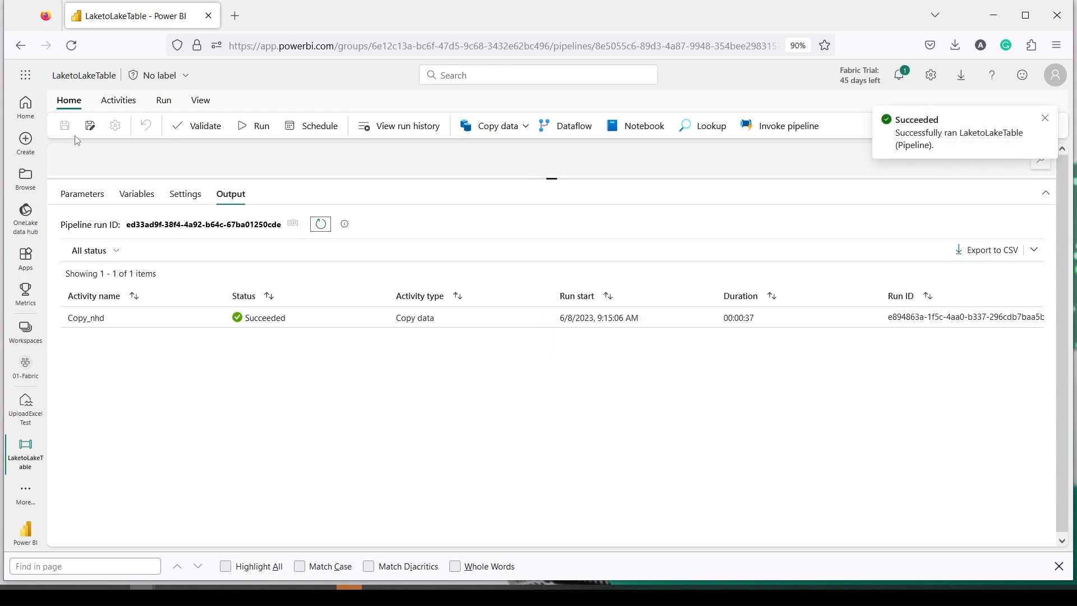
Step: Glance at the pipeline's item details, then go to the UploadExcelTest lakehouse
left_click(85, 75)
left_click(315, 89)
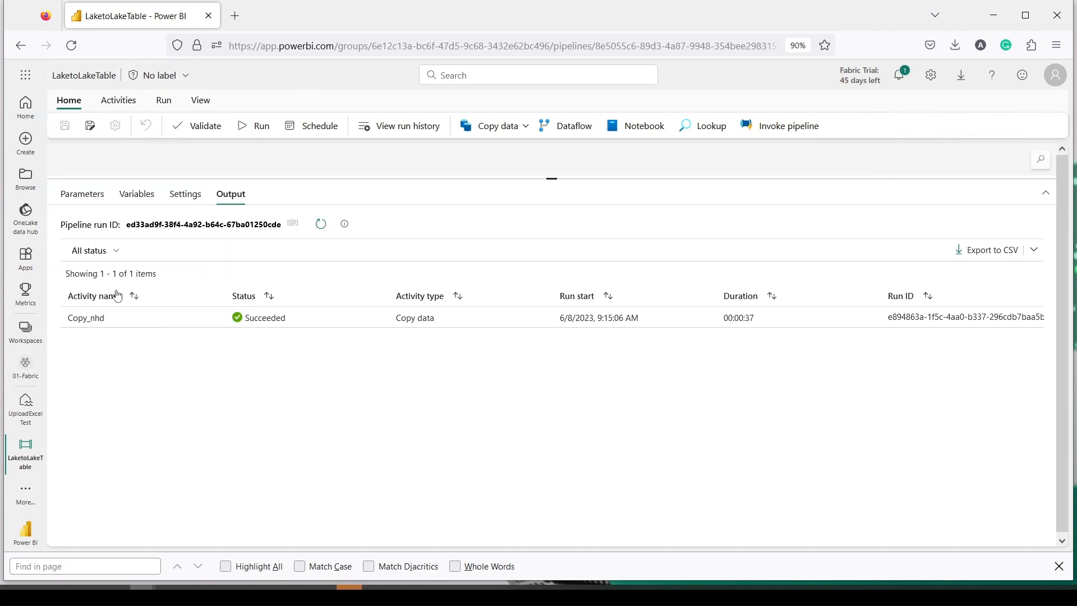
left_click(28, 418)
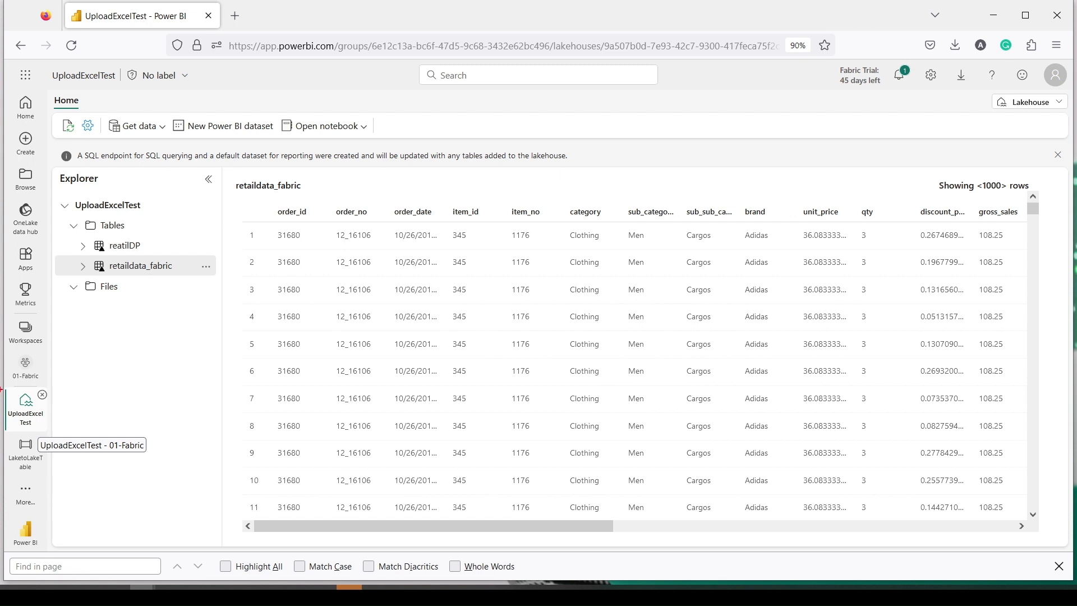
Step: Preview the copied retail rows in the reatilDP table, then return to the 01-Fabric workspace
left_click_drag(4, 387, 51, 427)
mouse_move(82, 239)
left_mouse_down()
mouse_move(151, 253)
mouse_move(89, 233)
left_mouse_up()
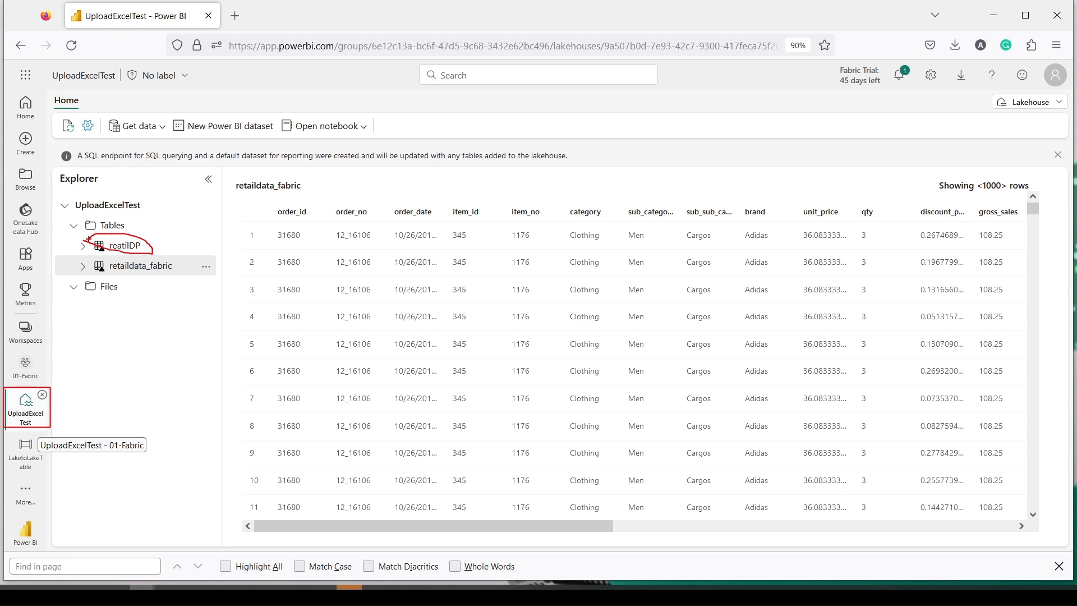
left_click(128, 253)
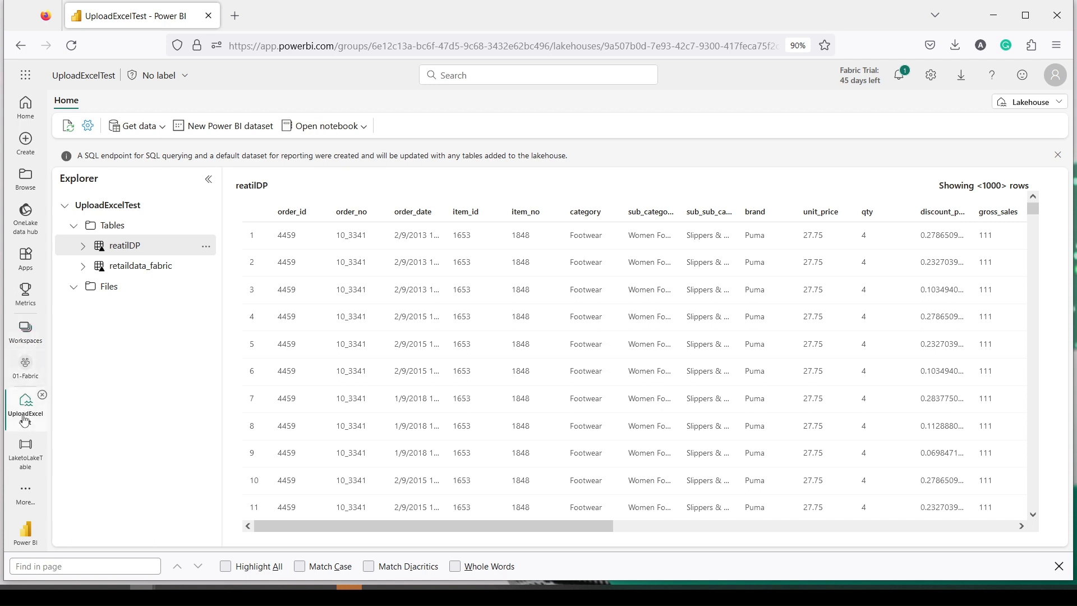
left_click(26, 371)
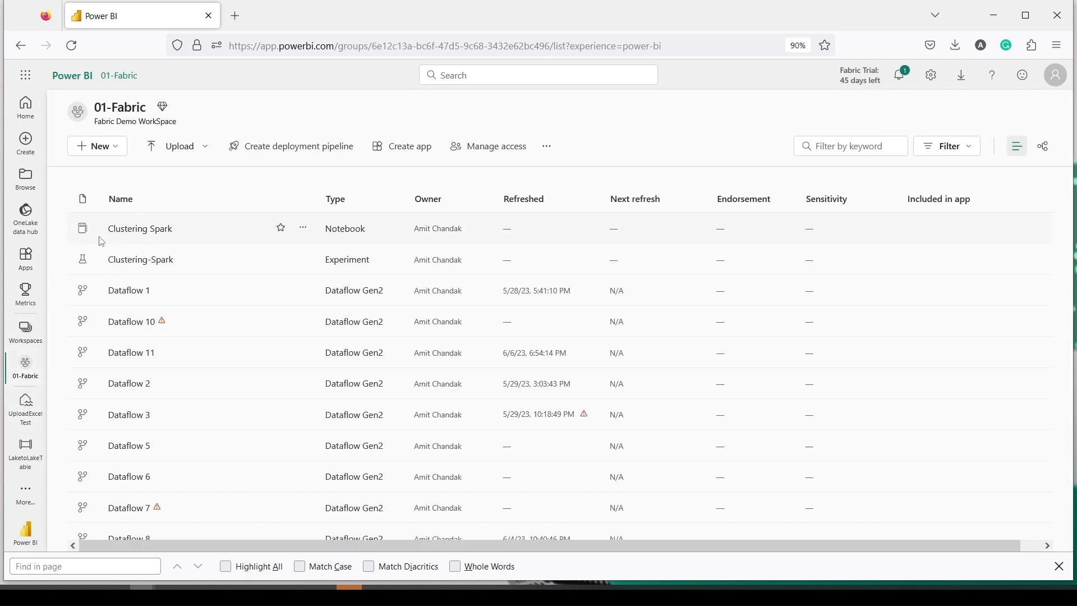
Step: Create a Dataflow Gen2 (Preview) item in 01-Fabric, opening Dataflow 12
left_click(115, 148)
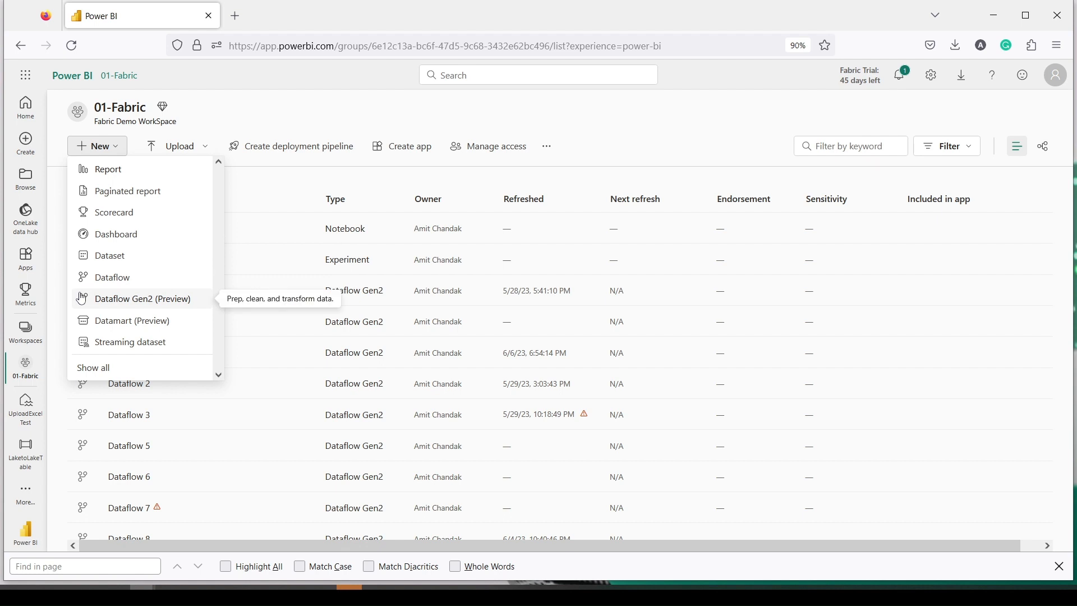
left_click_drag(75, 286, 200, 309)
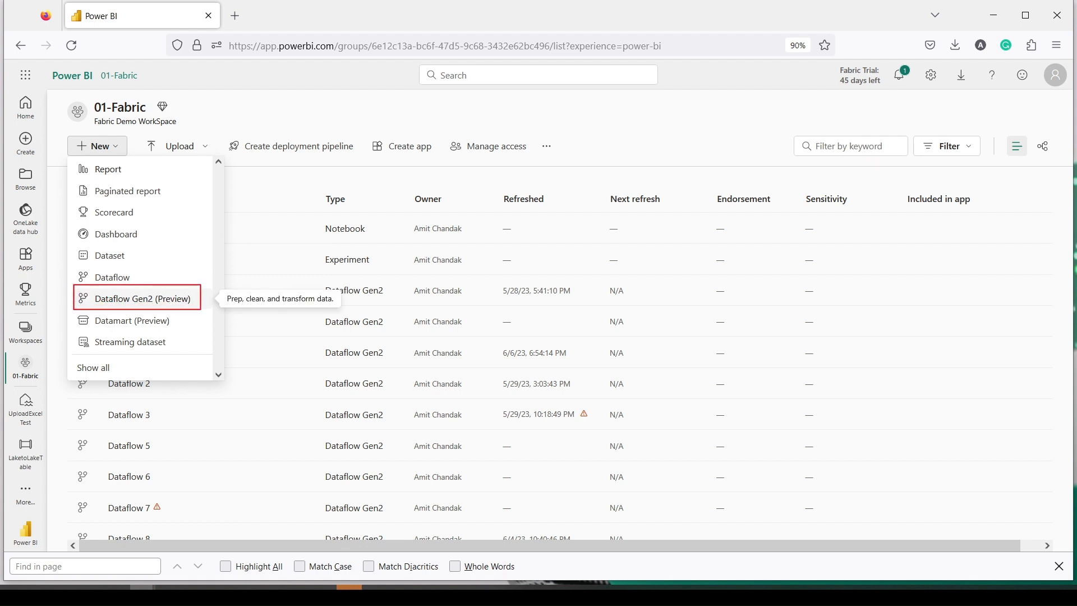
left_click(183, 293)
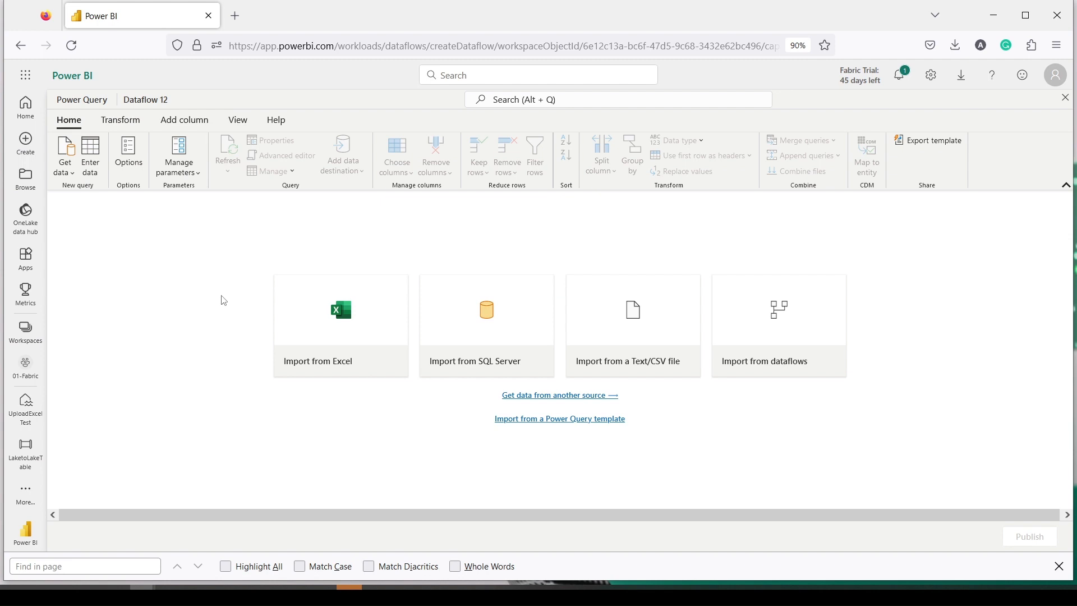
Step: Upload the retailData workbook from Dropbox > power bi as an Excel workbook source
left_click(323, 328)
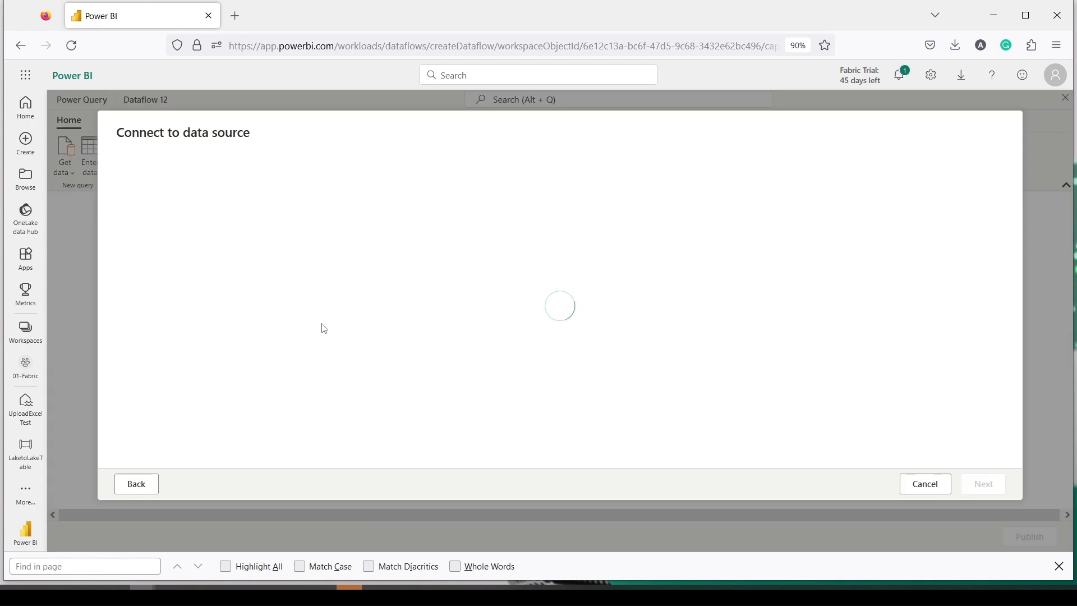
left_click(336, 184)
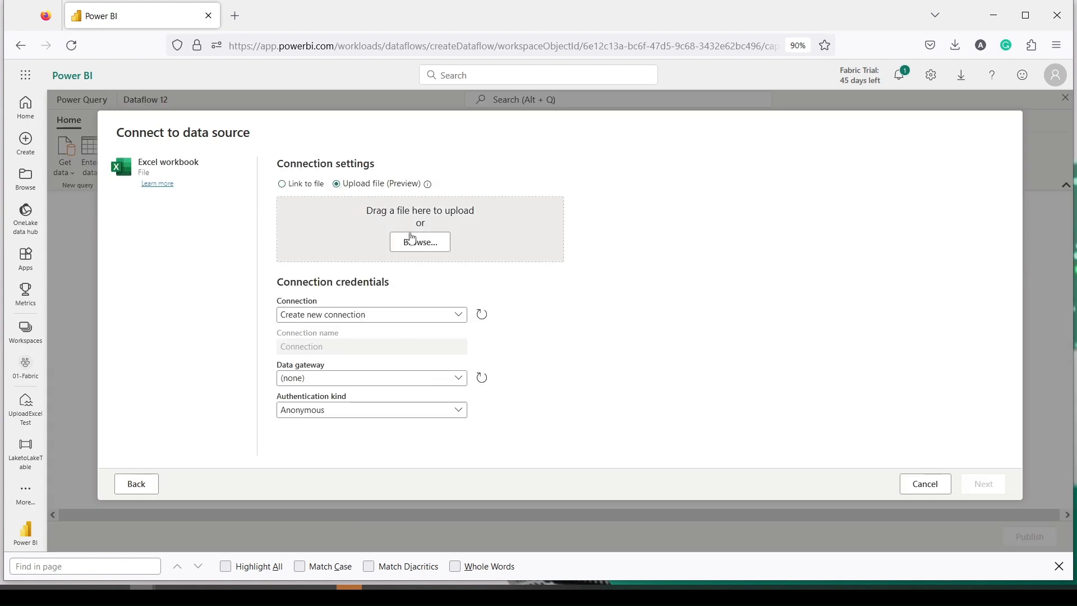
left_click(421, 241)
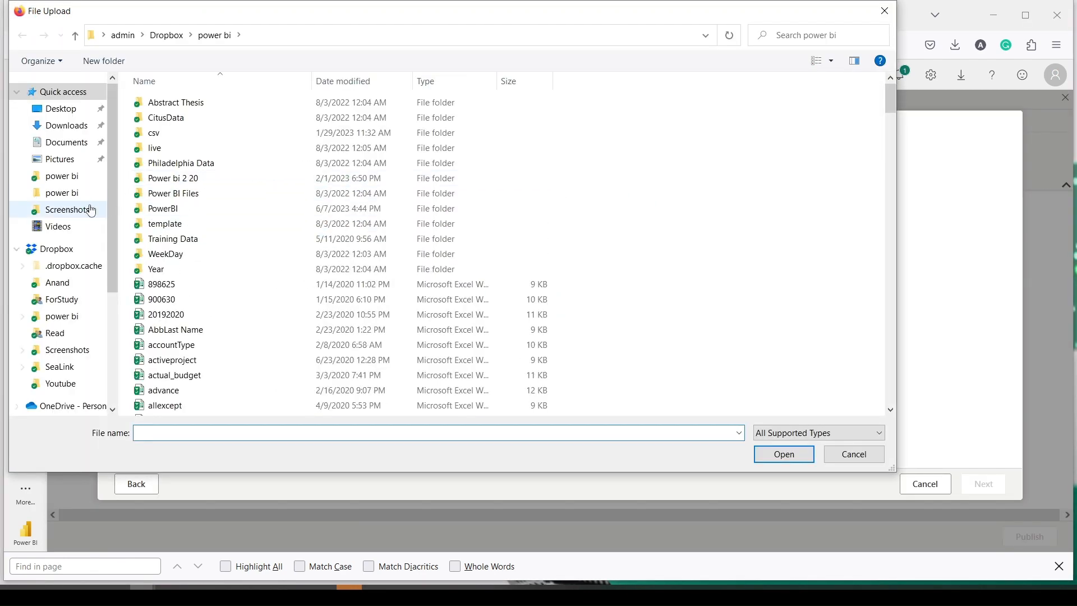
left_click(70, 317)
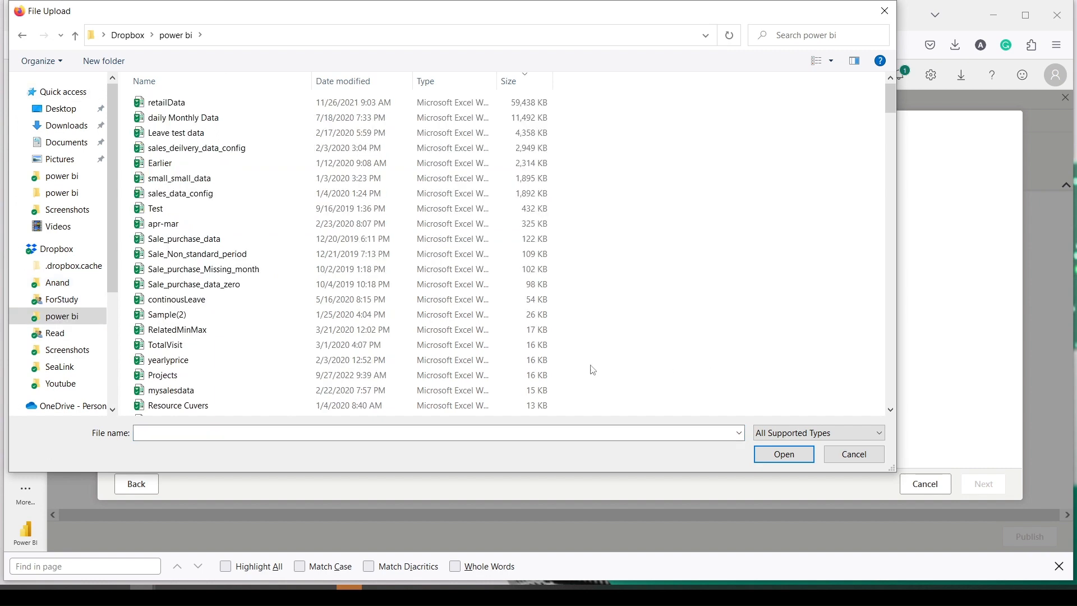
left_click(158, 103)
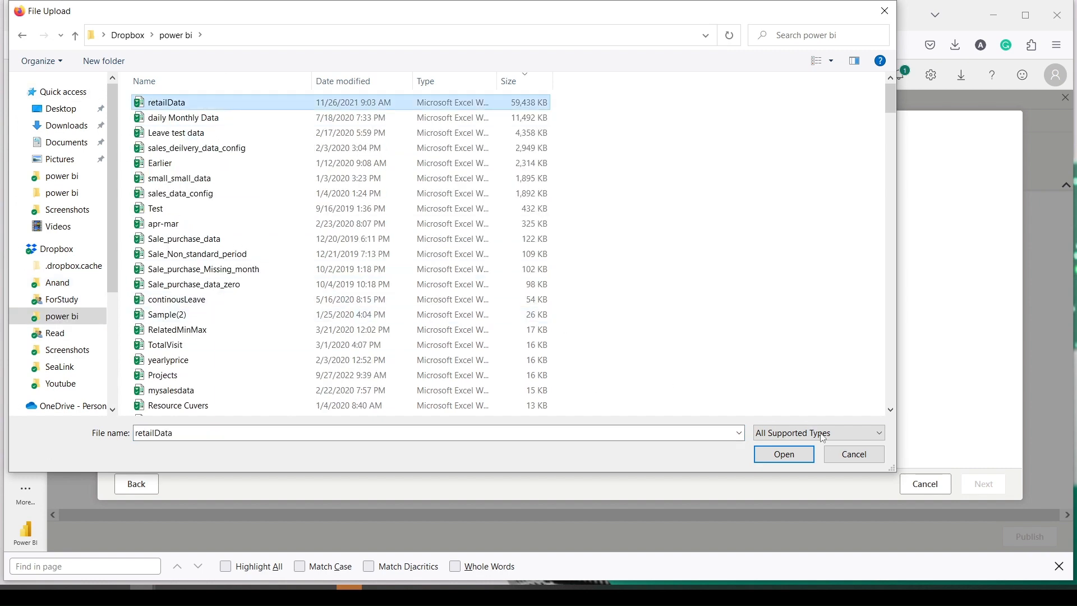
left_click(784, 455)
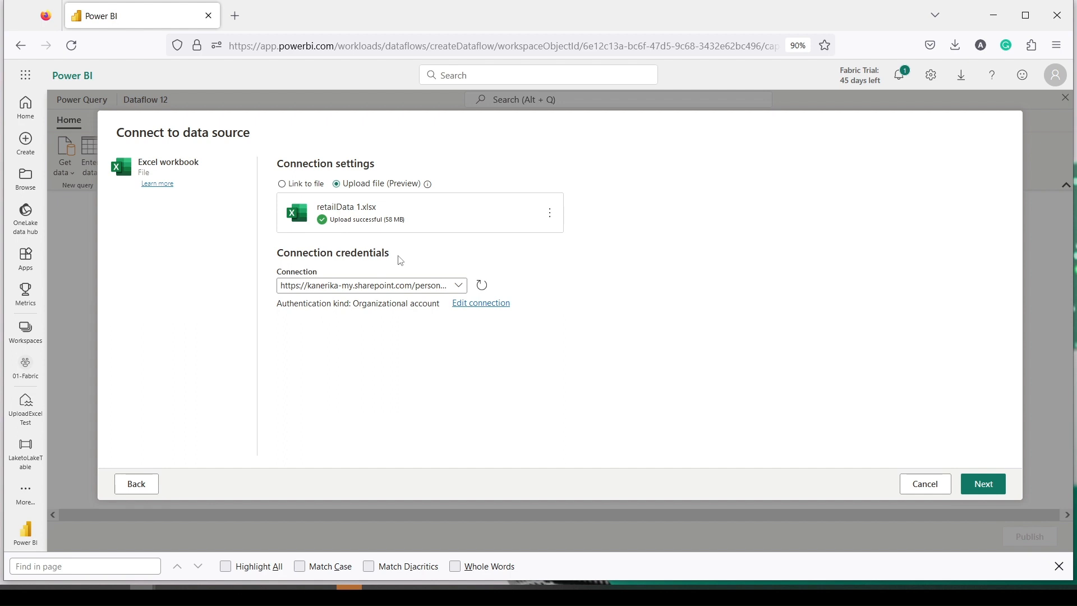
Step: Connect to the uploaded workbook and create a query from its Sheet1
left_click(981, 487)
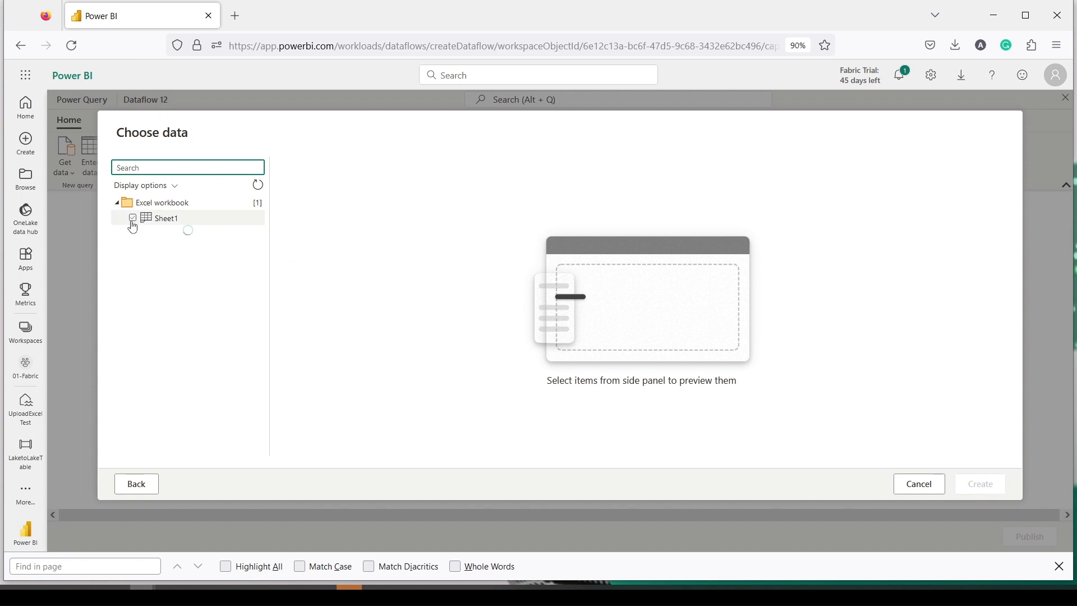
left_click(132, 220)
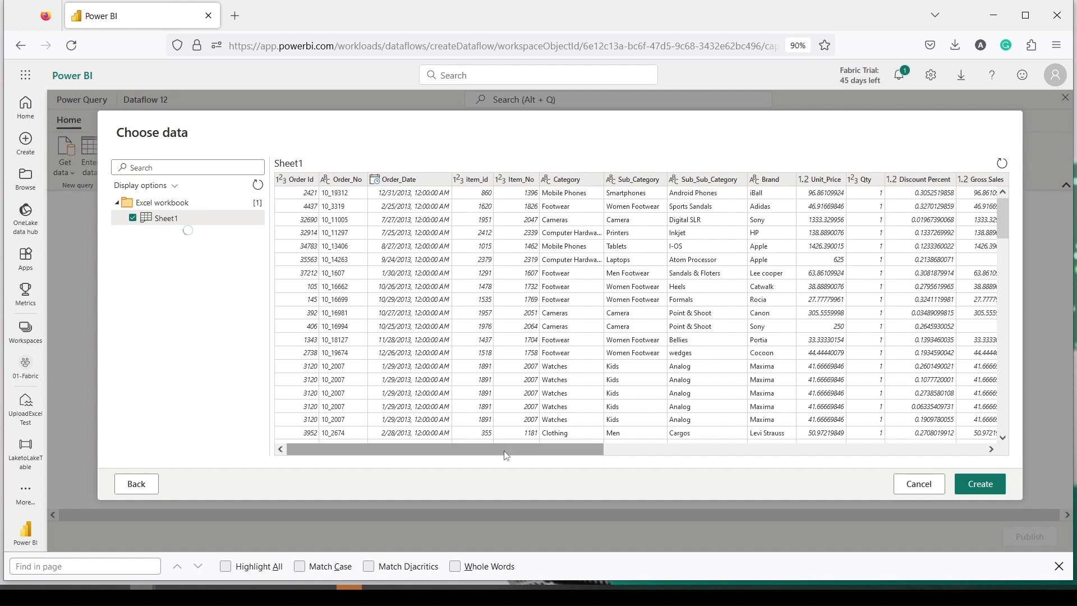
left_click_drag(502, 455, 904, 433)
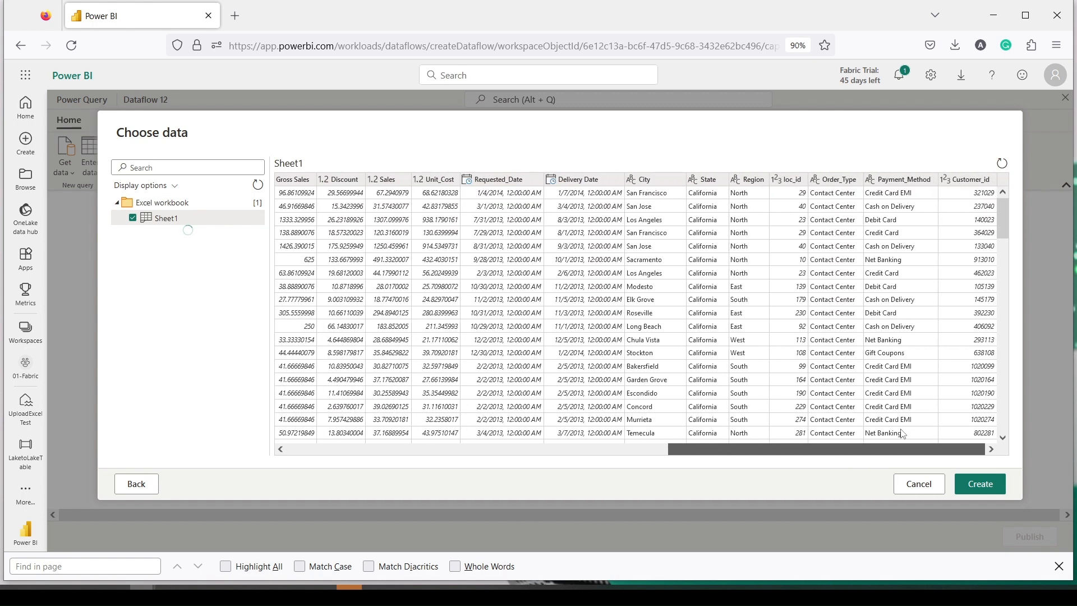
left_click(973, 482)
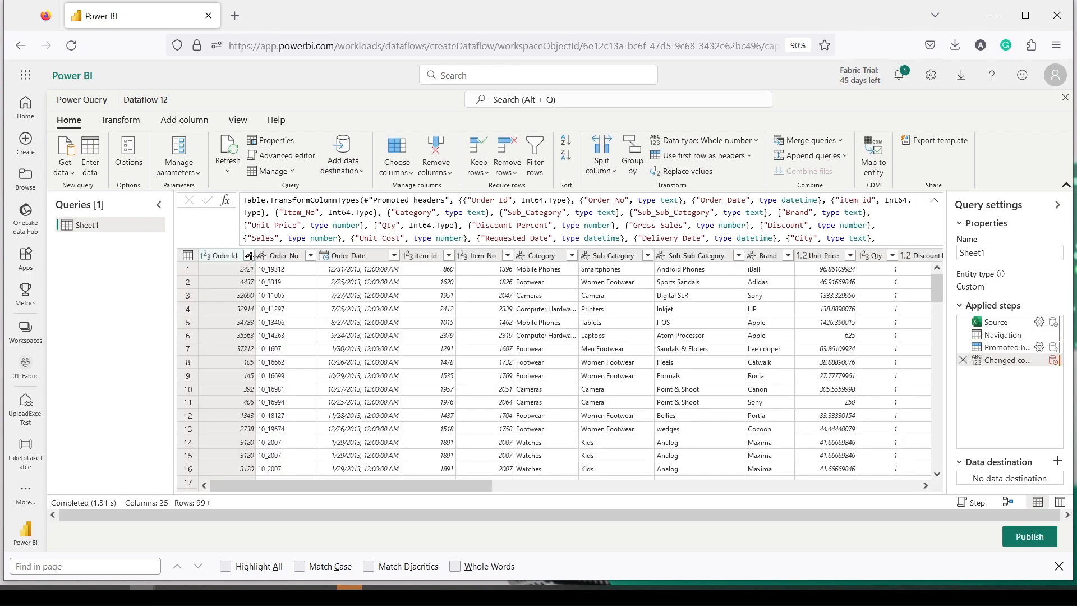
Step: Rename the Order Id and Discount Percent columns to OrderId and DiscountPercent
double_click(230, 258)
left_click(233, 258)
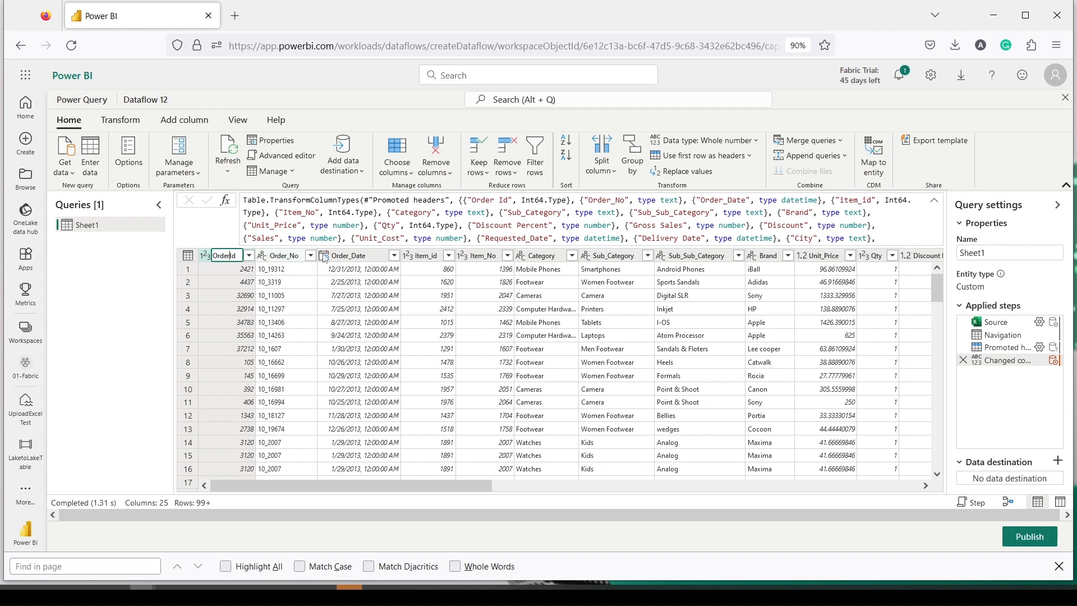
left_click(344, 256)
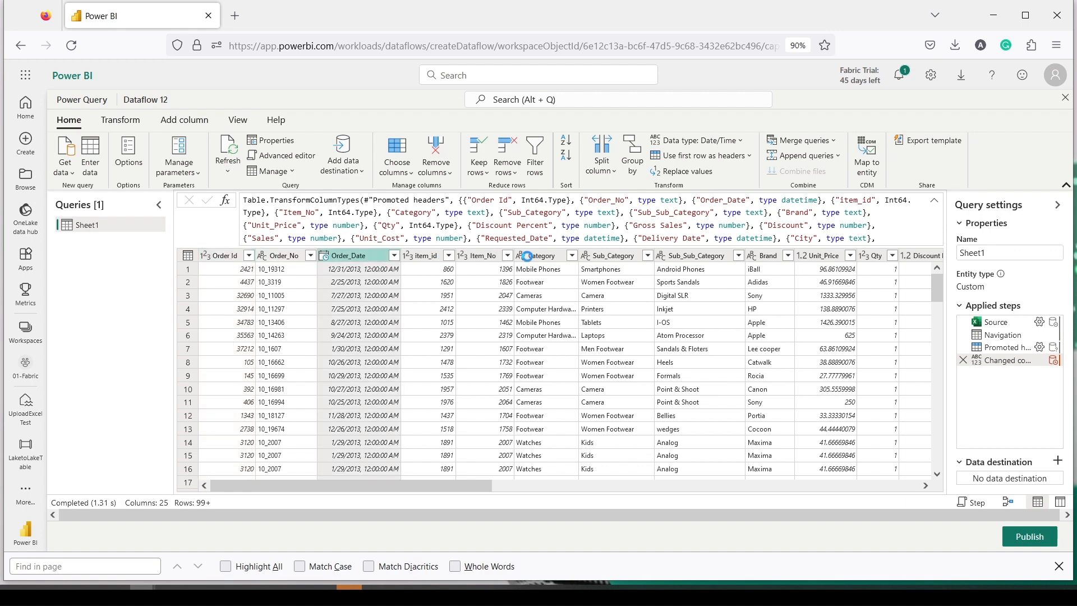
left_click(690, 256)
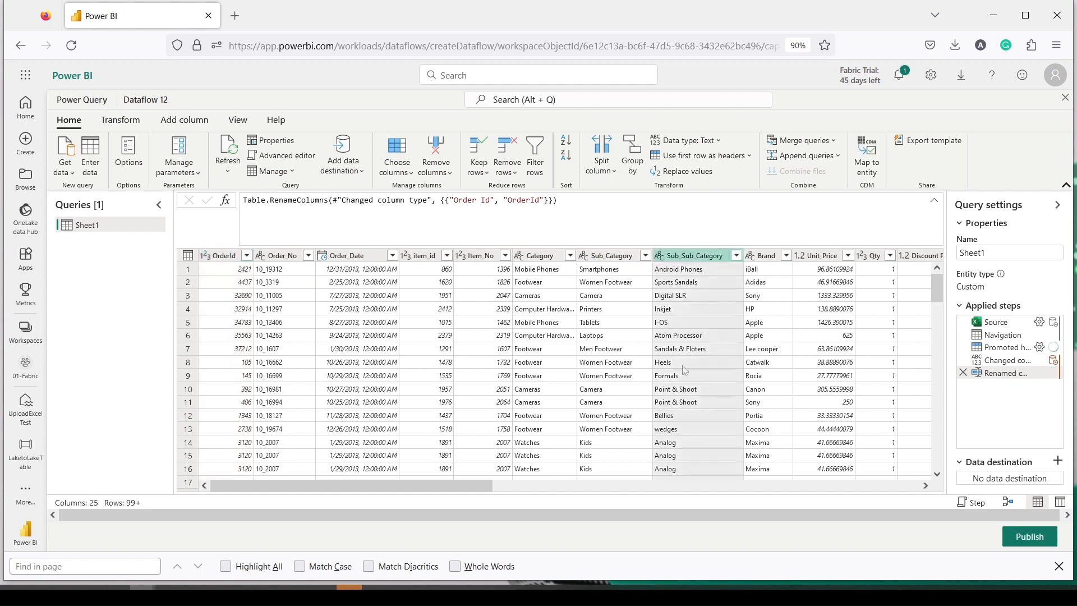
left_click_drag(492, 486, 609, 488)
double_click(703, 255)
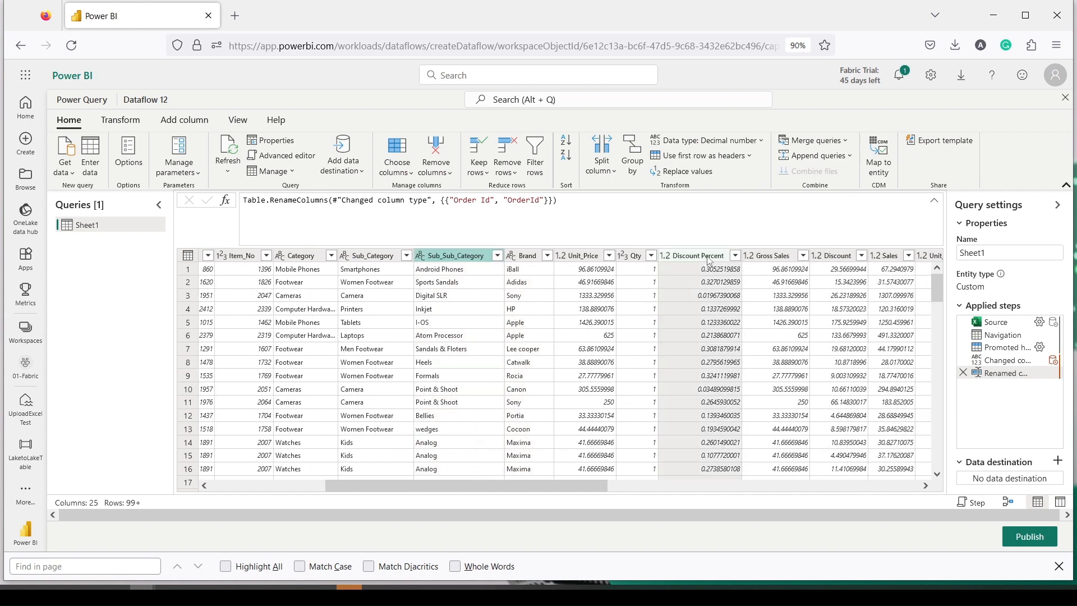
key("BackSpace")
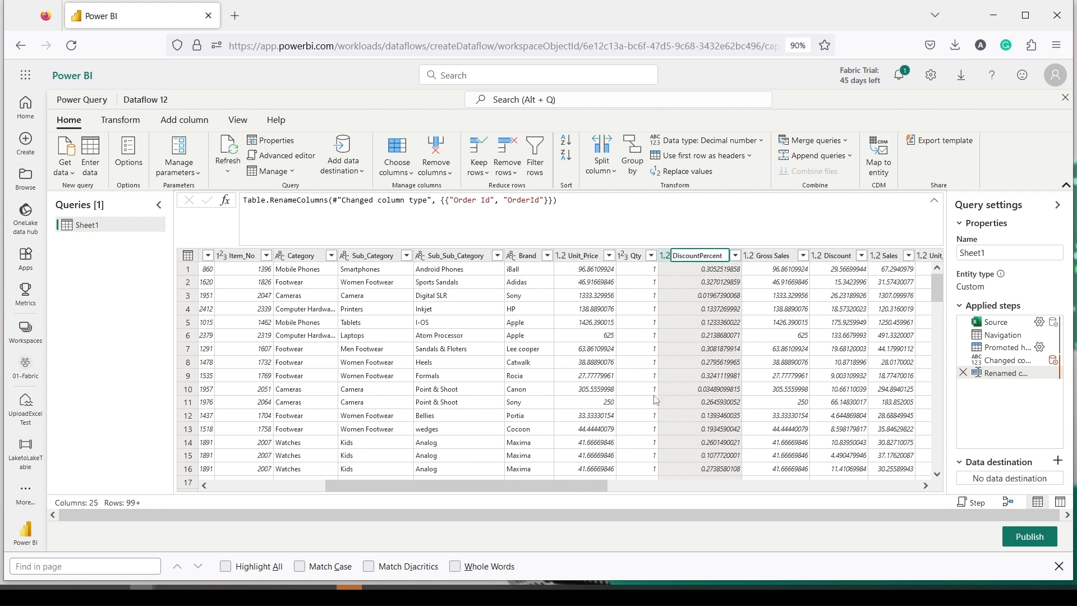
left_click(774, 257)
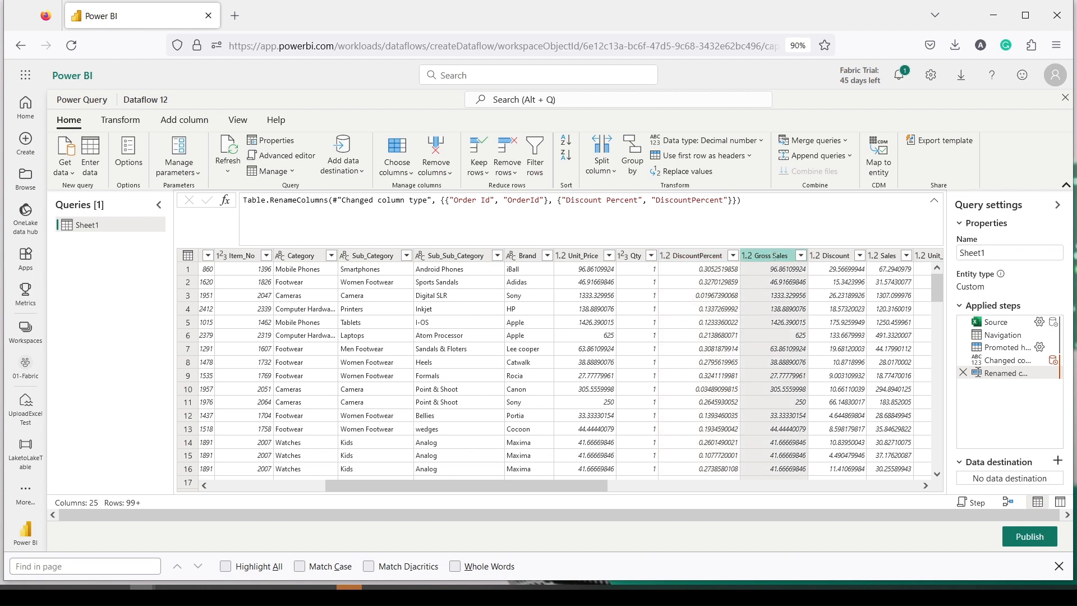
Step: Rename Gross Sales to GrossSales and Delivery Date to DeliveryDate
double_click(775, 256)
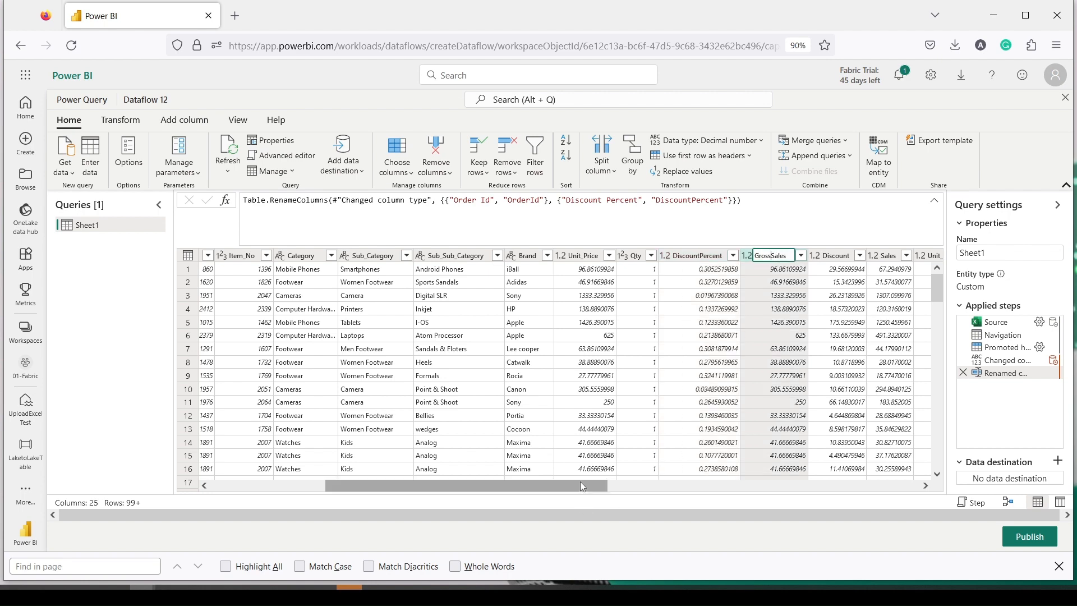
left_click_drag(580, 486, 637, 486)
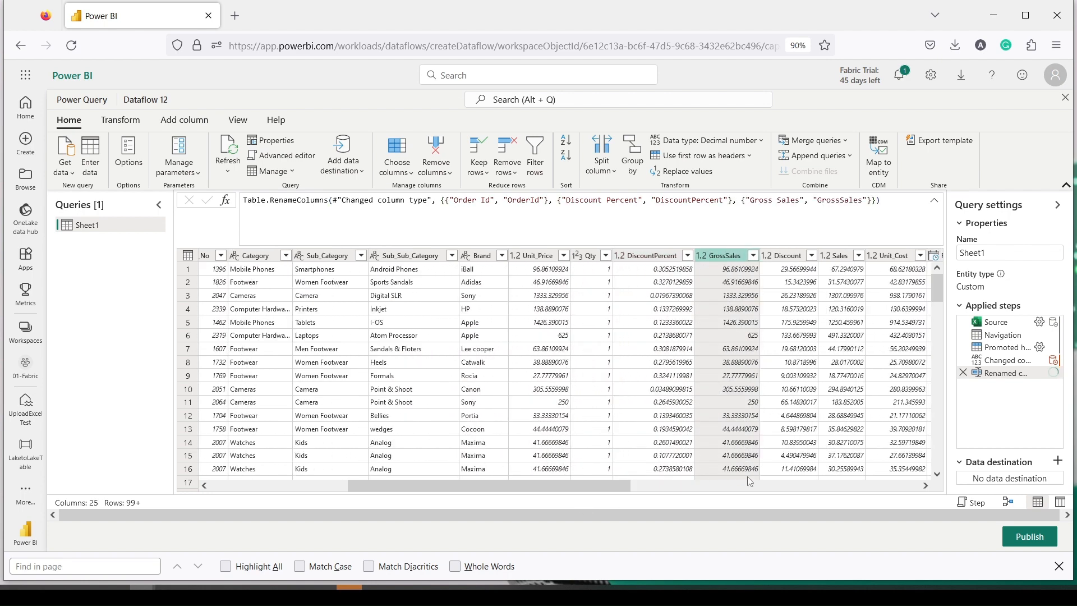
left_click(666, 485)
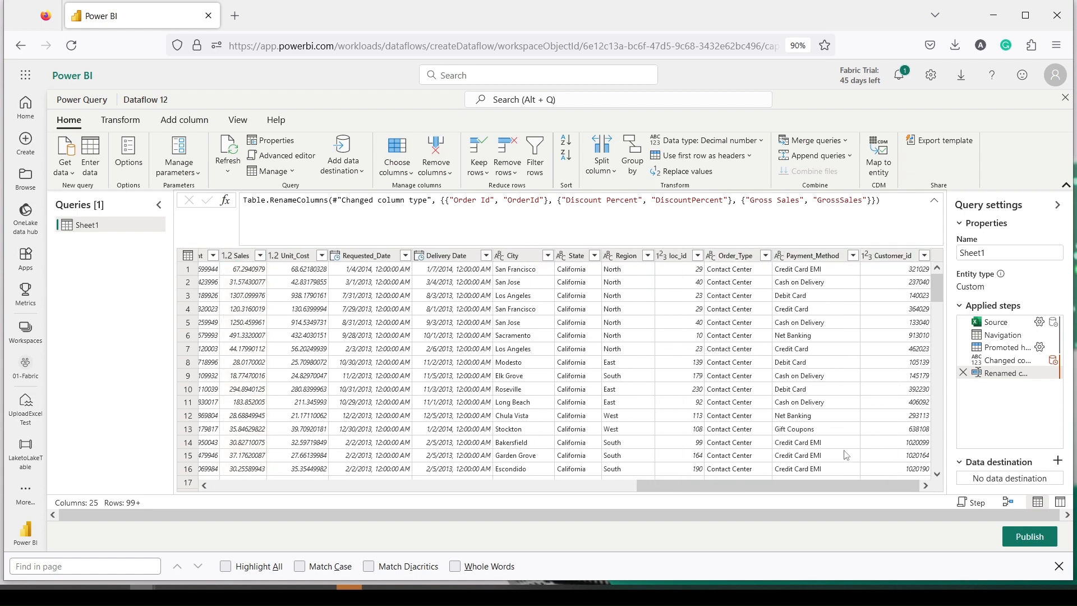
double_click(455, 256)
type("DeliveryDate")
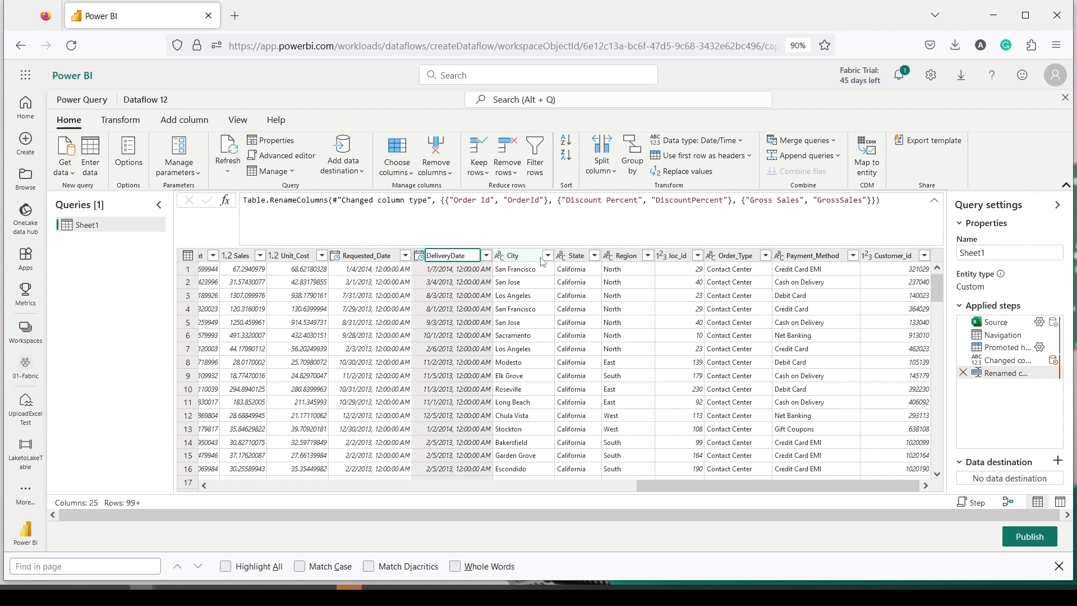
key("Return")
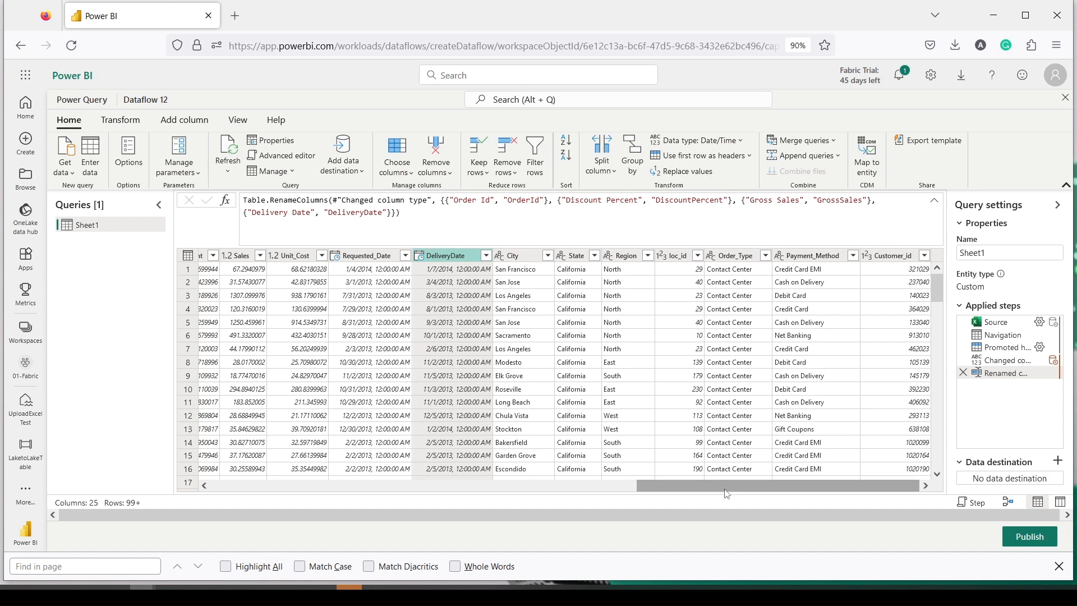
left_click_drag(723, 486, 250, 486)
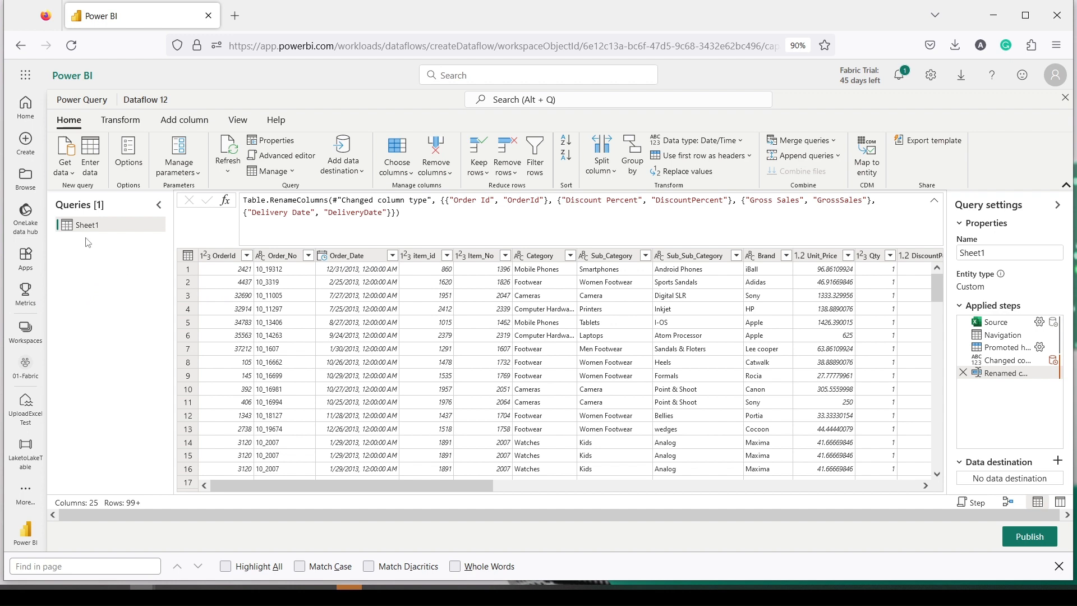
Step: Through the Lakehouse connector, add UploadExcelTest's Files/retailData_fabric.csv as a new query
left_click(65, 178)
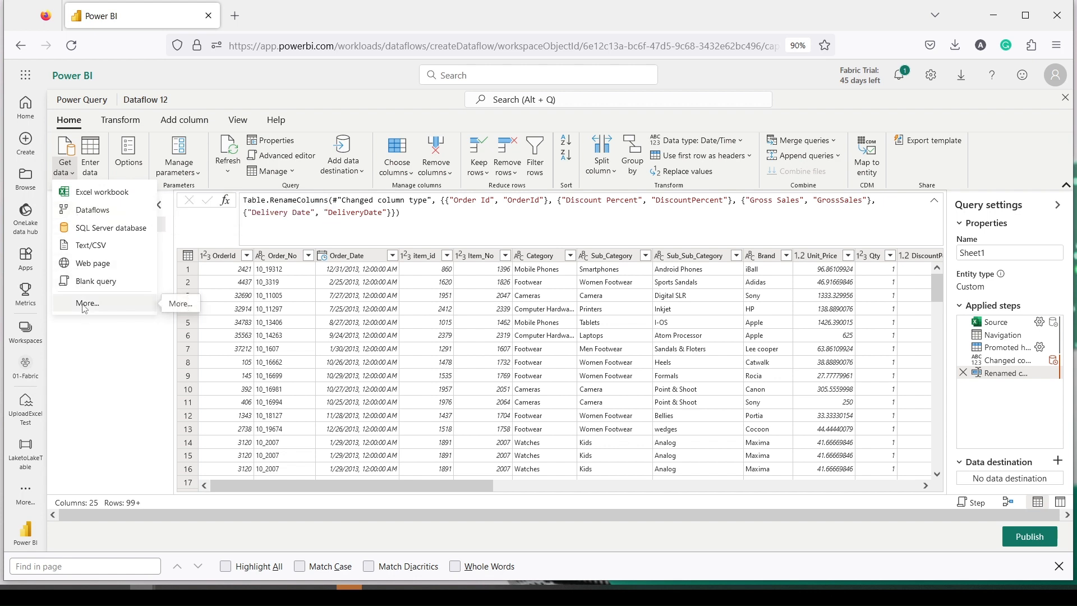
left_click(85, 306)
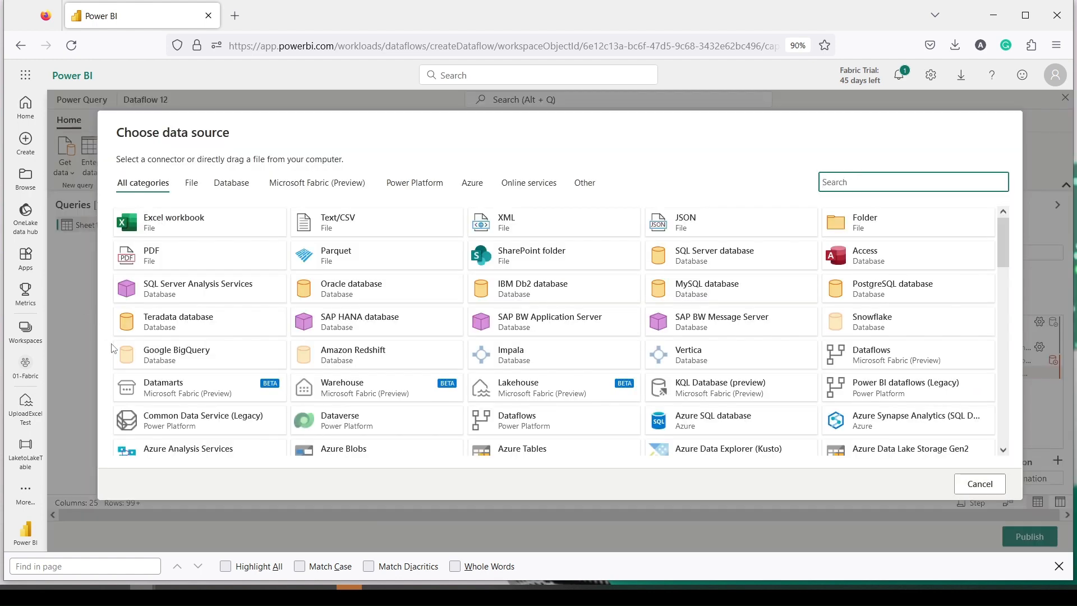
left_click(512, 387)
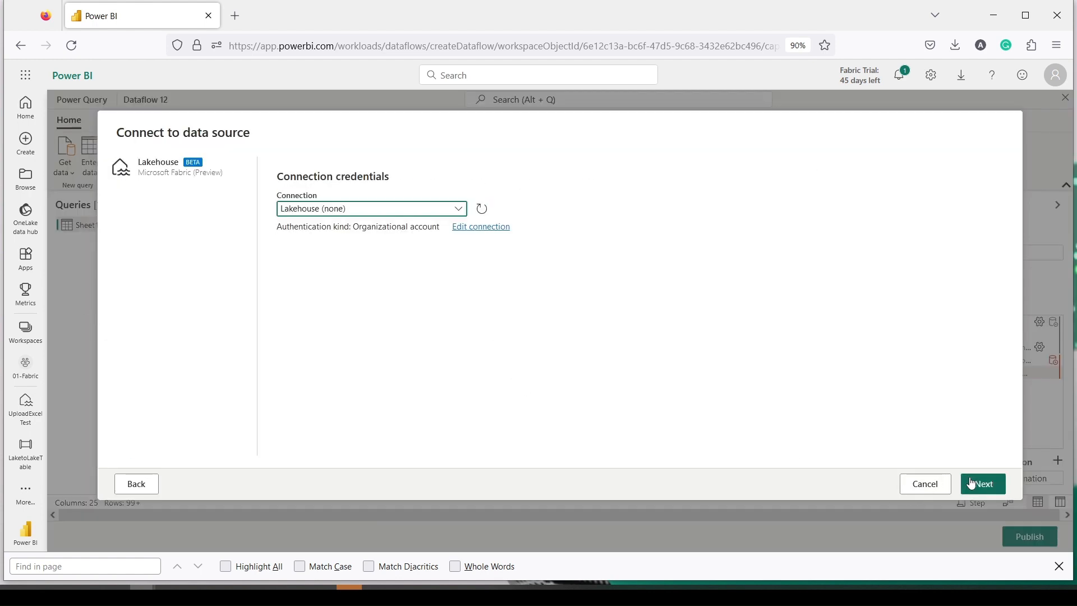
left_click(990, 487)
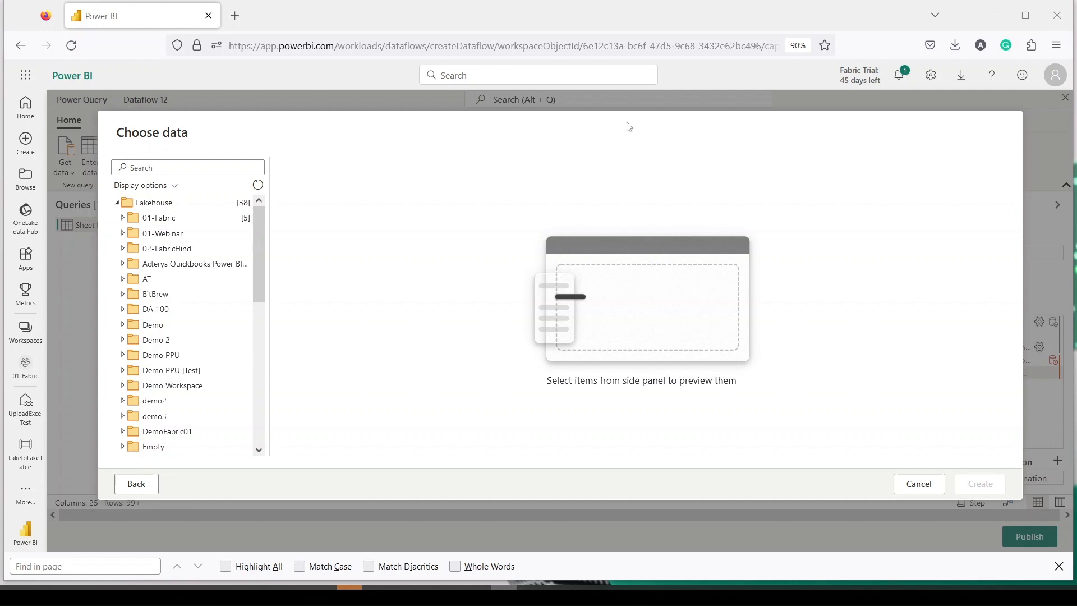
left_click(122, 220)
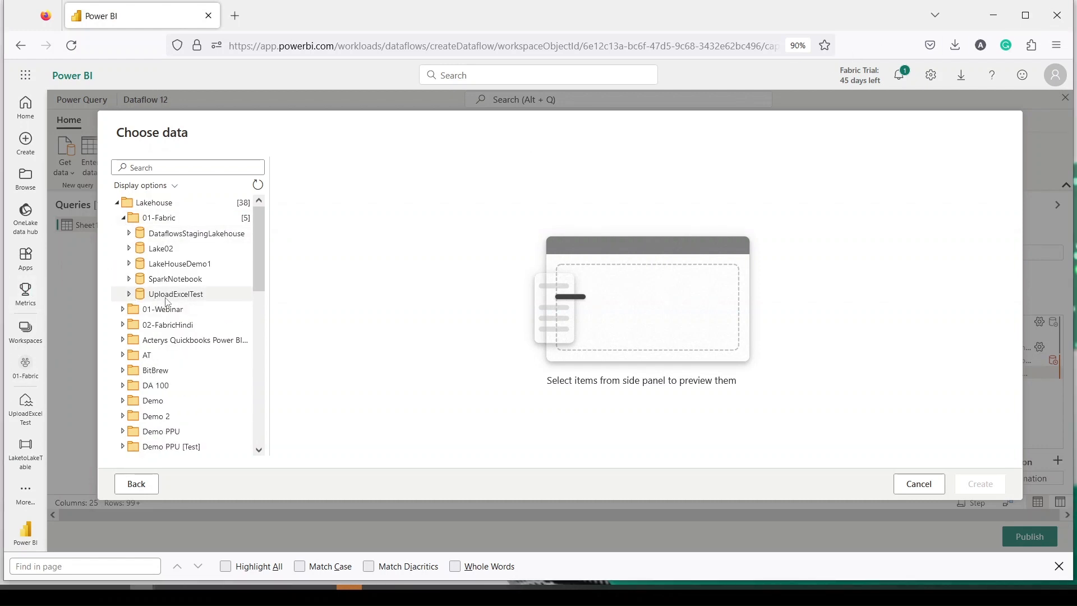
left_click(168, 298)
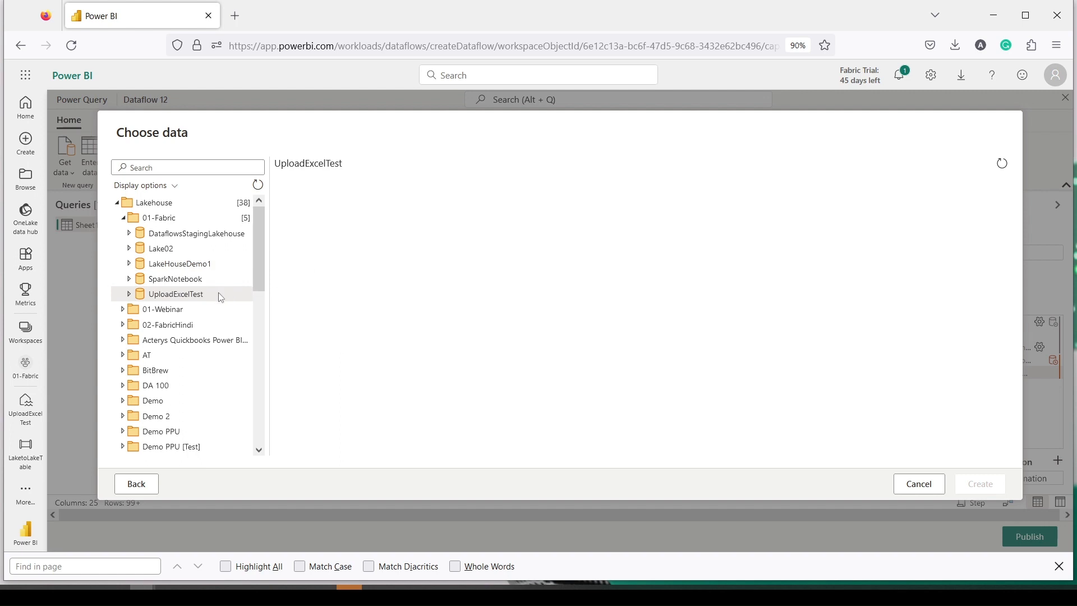
left_click(129, 294)
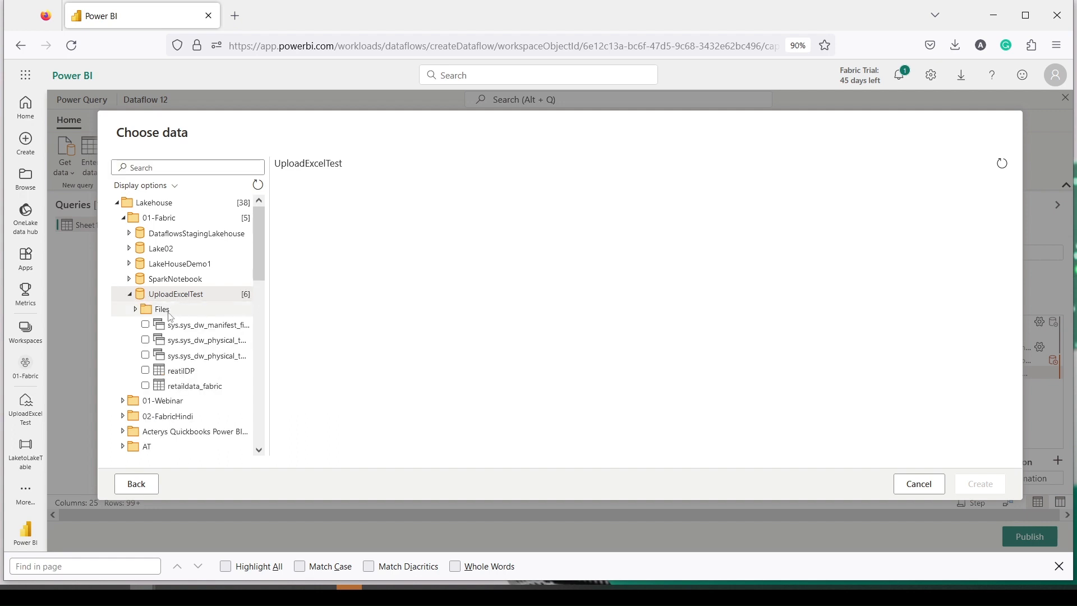
left_click(162, 310)
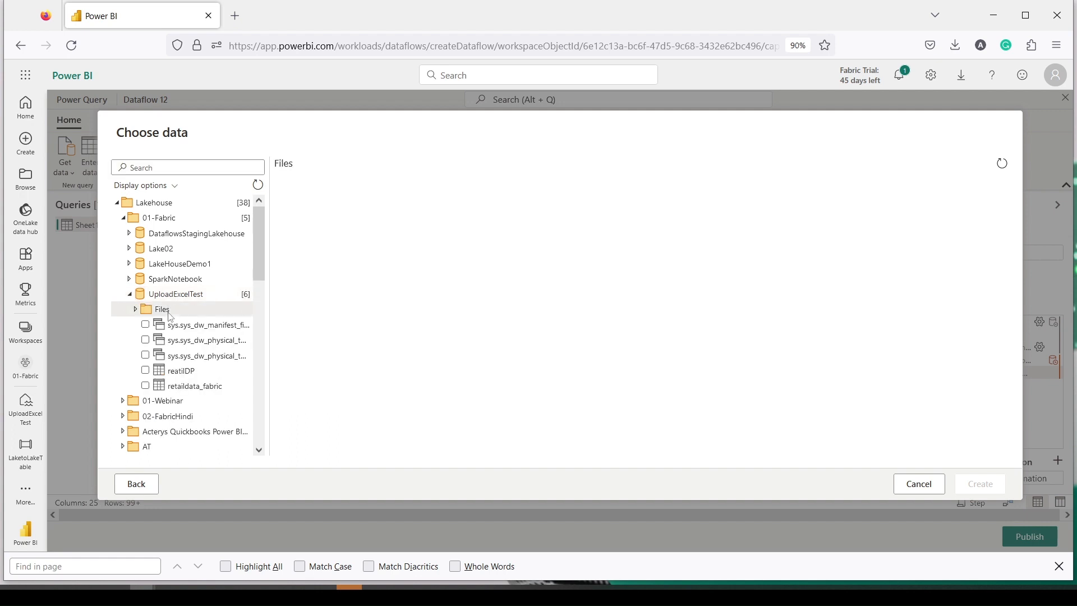
left_click(136, 310)
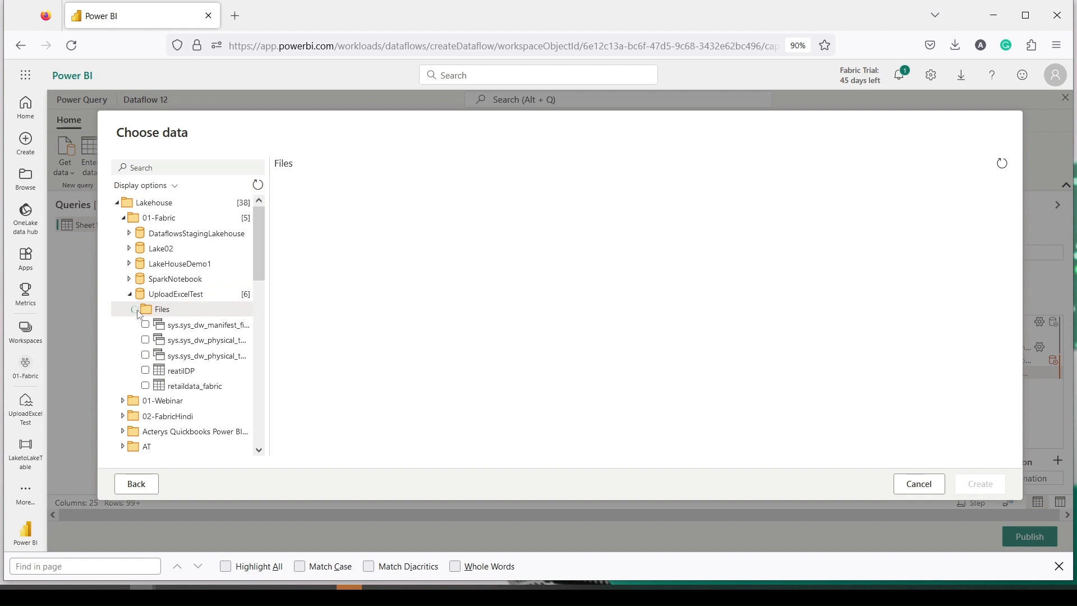
left_click(173, 326)
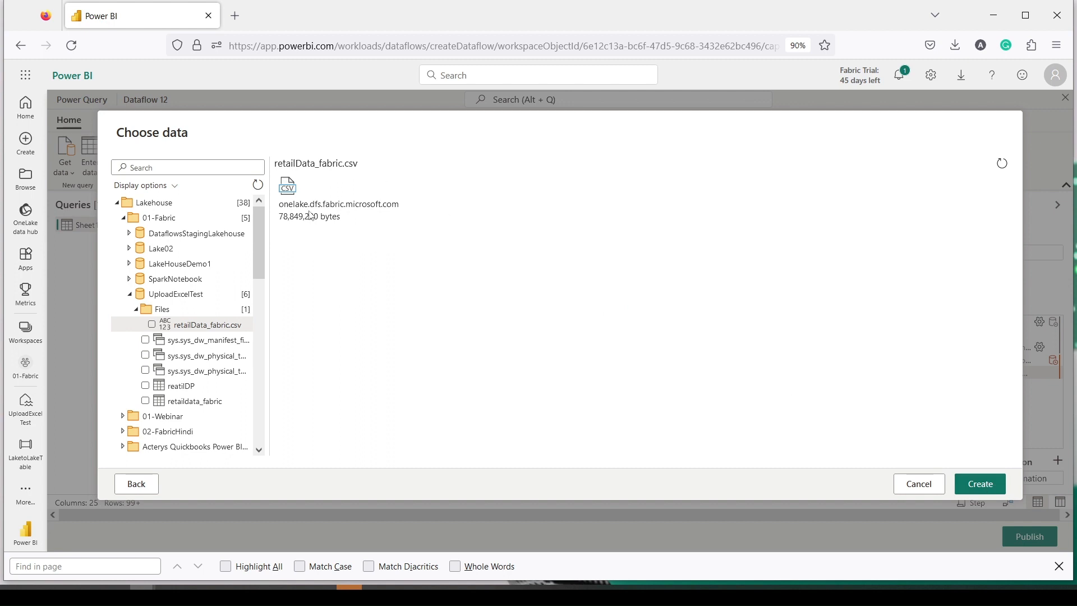
left_click(976, 482)
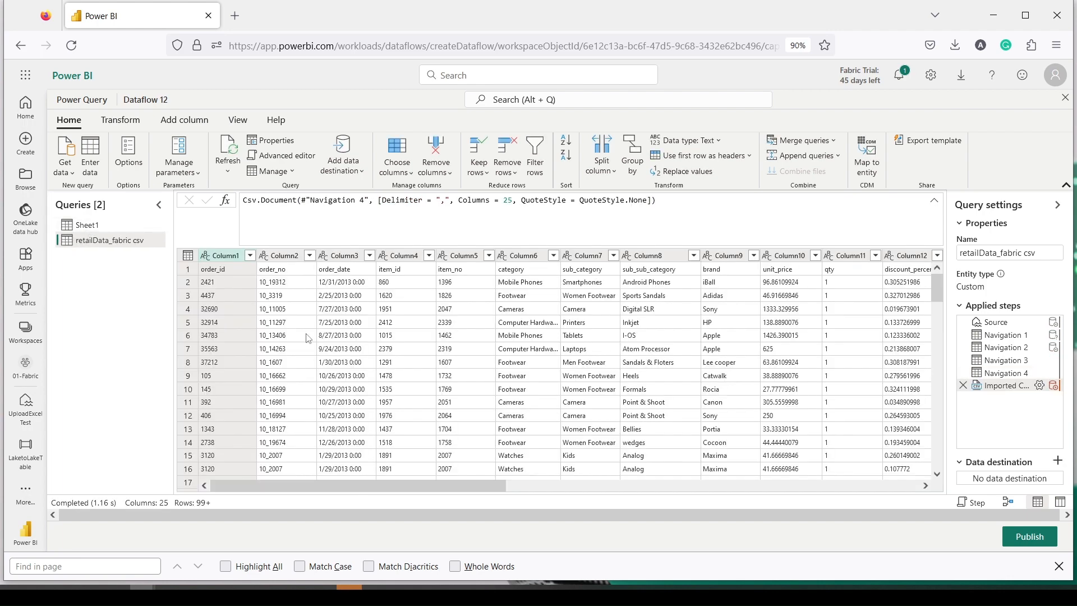
Step: Promote retailData_fabric csv's first row to column headers, then return to the Sheet1 query
left_click(727, 157)
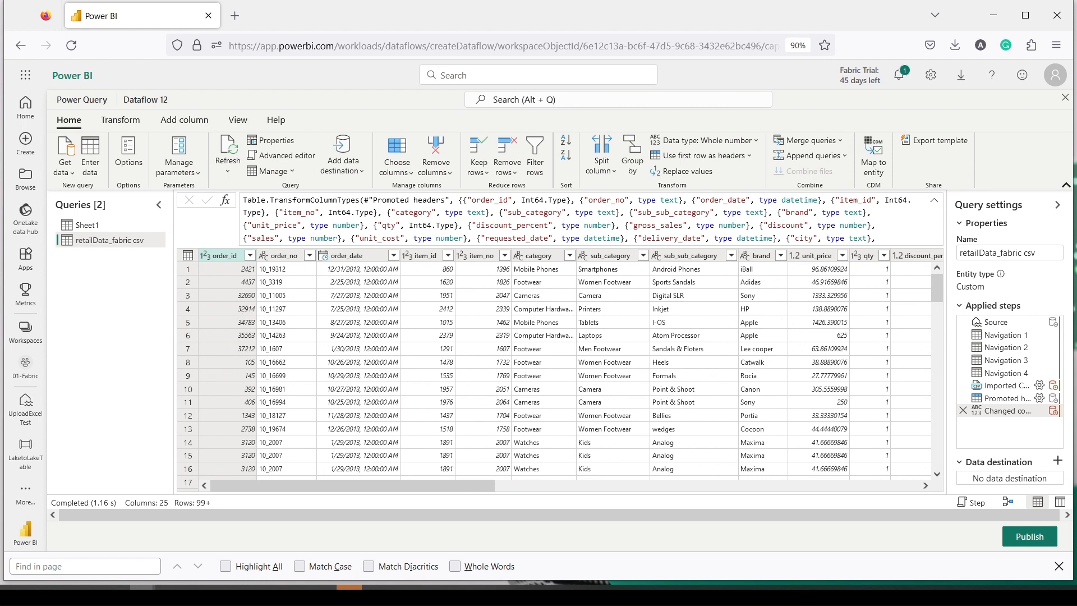
left_click(102, 227)
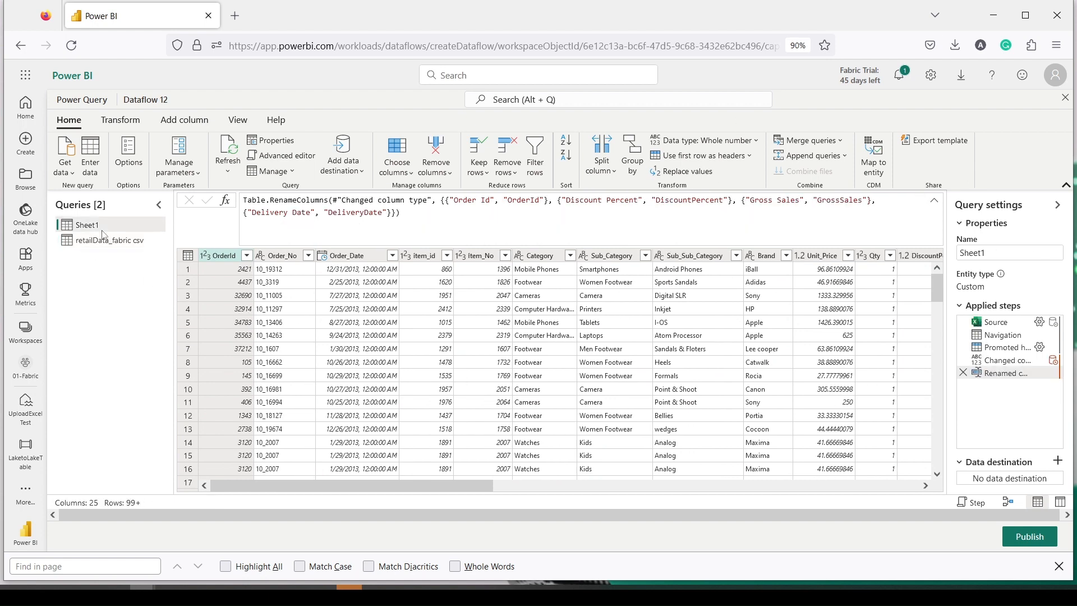
Step: Rename the Sheet1 query to Rt1, leaving the Customer_id column name unchanged
double_click(103, 227)
type("R")
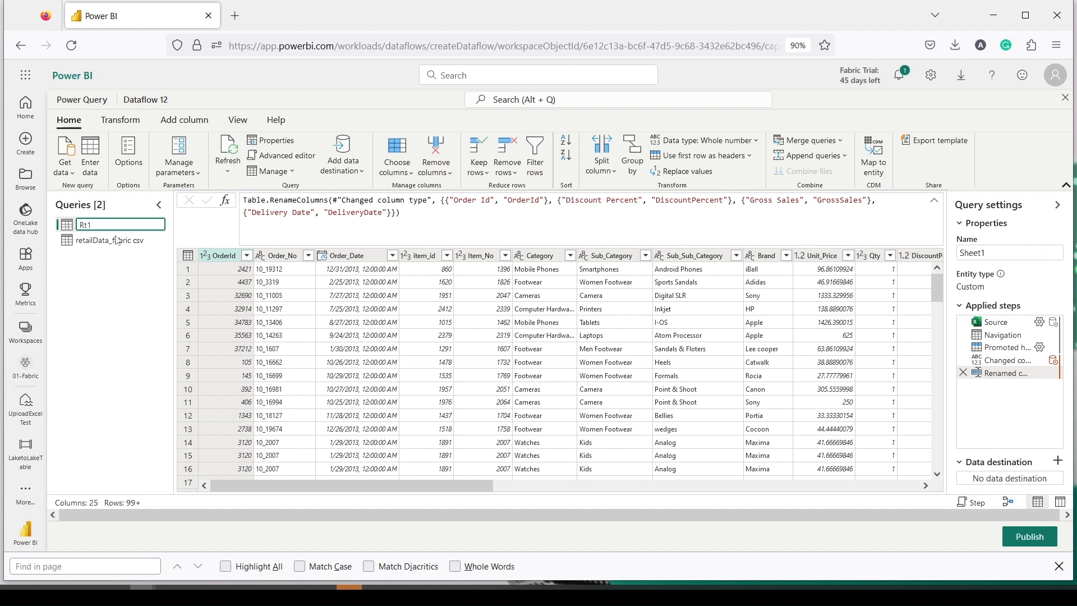
left_click(109, 241)
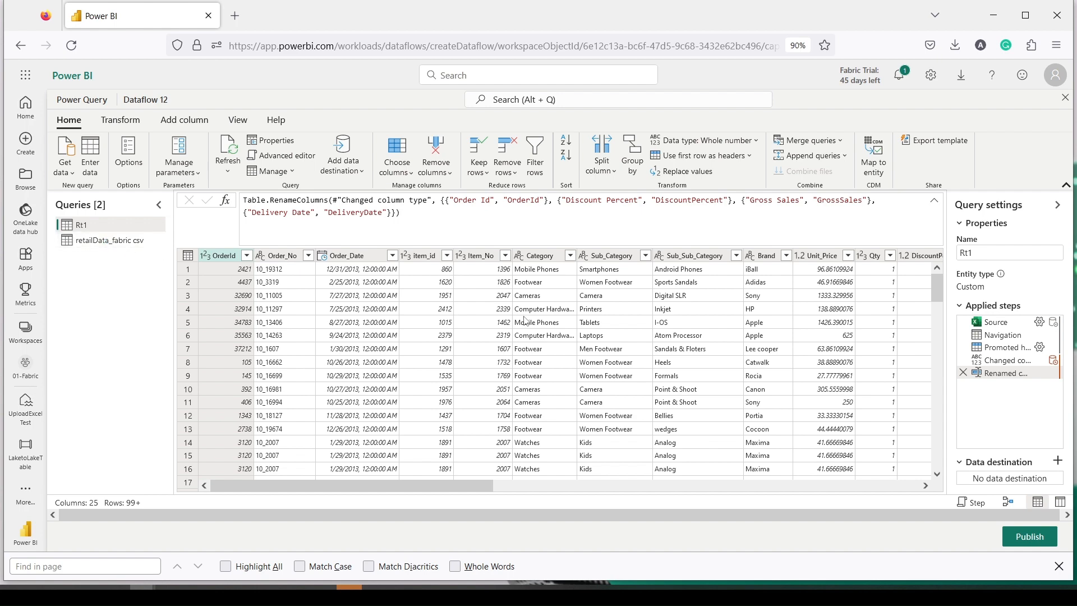
left_click_drag(438, 483, 884, 479)
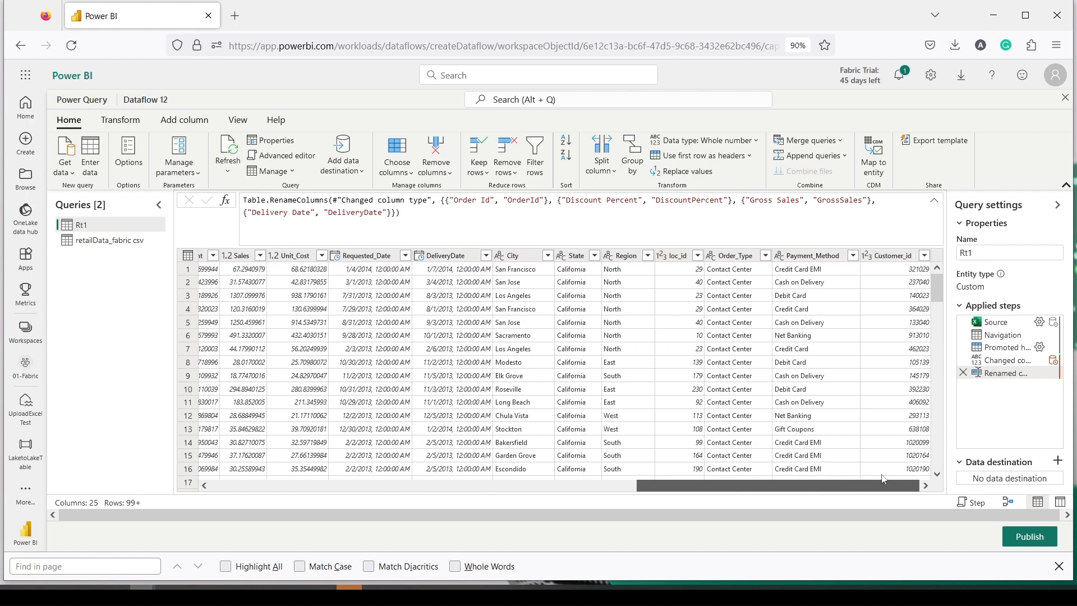
double_click(898, 256)
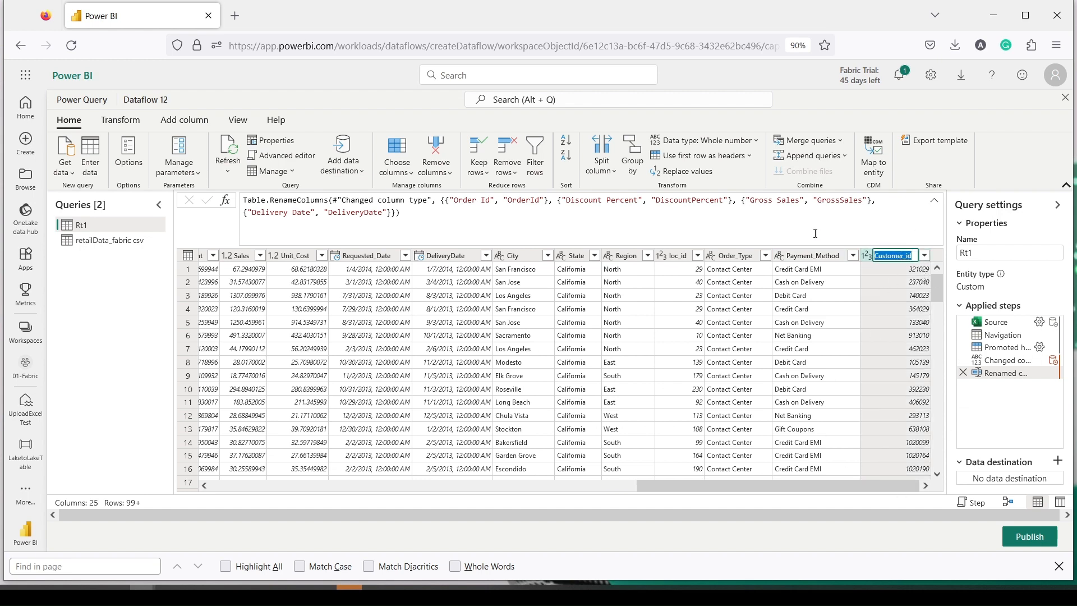
key("Escape")
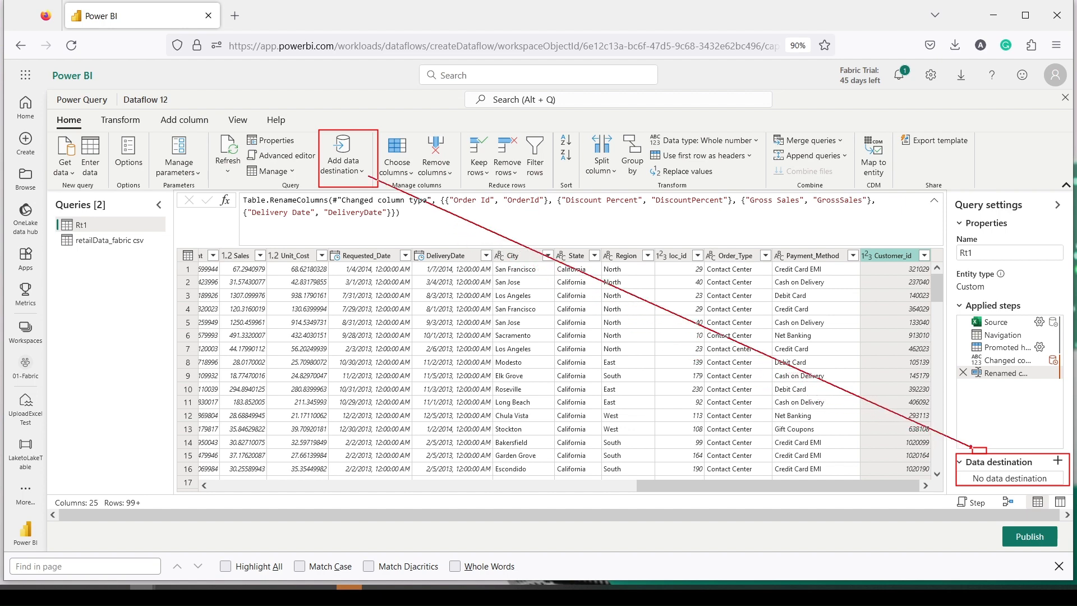
Step: Set Rt1's data destination to a new Rt1 table in 01-Fabric's UploadExcelTest lakehouse, using Replace
left_click(343, 164)
left_click(352, 208)
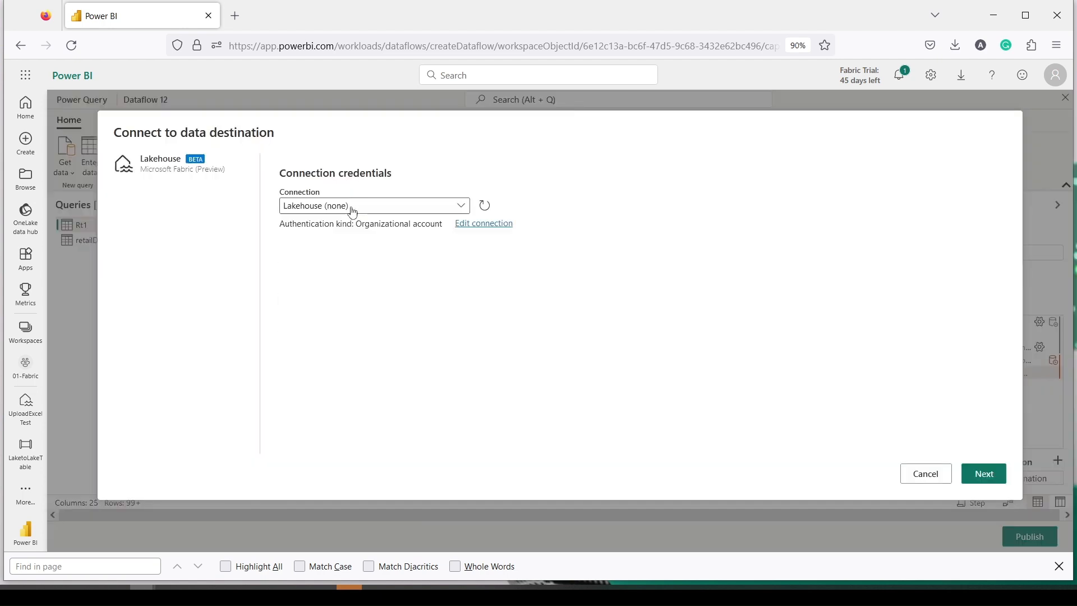
left_click(981, 473)
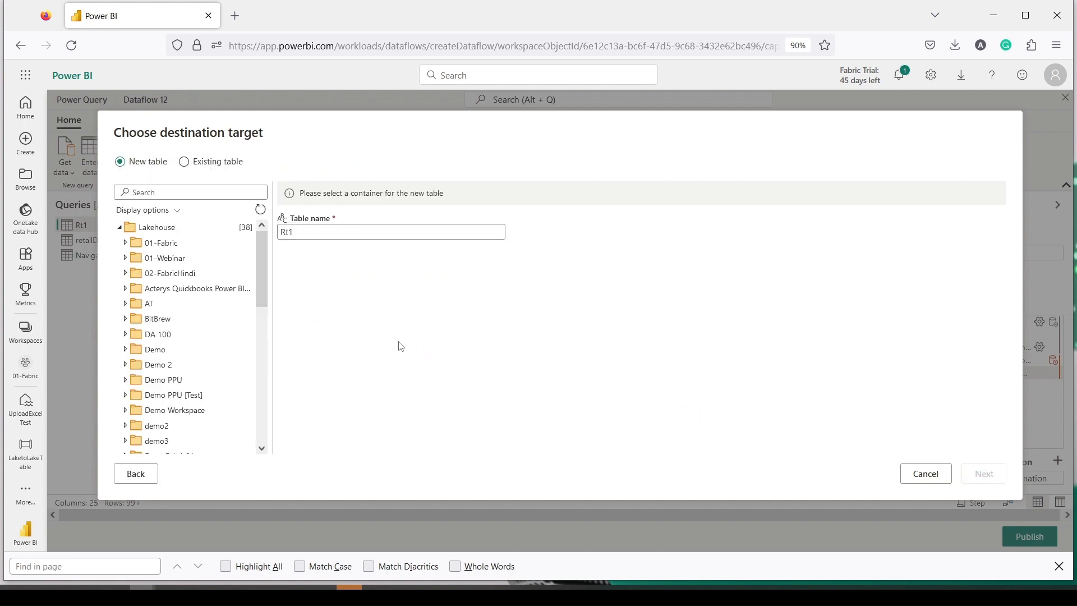
left_click(125, 243)
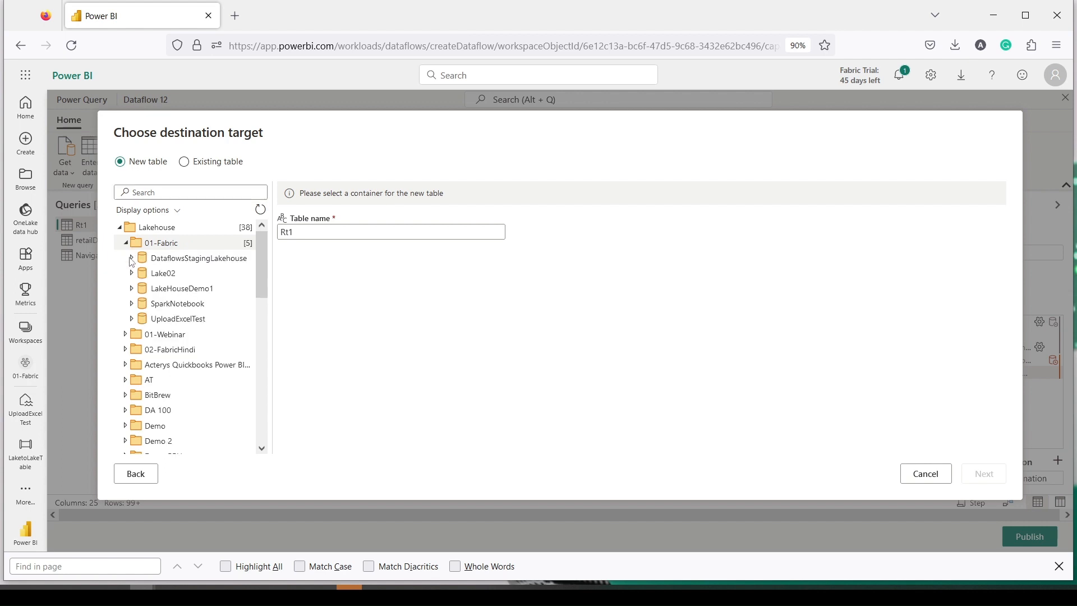
left_click(162, 321)
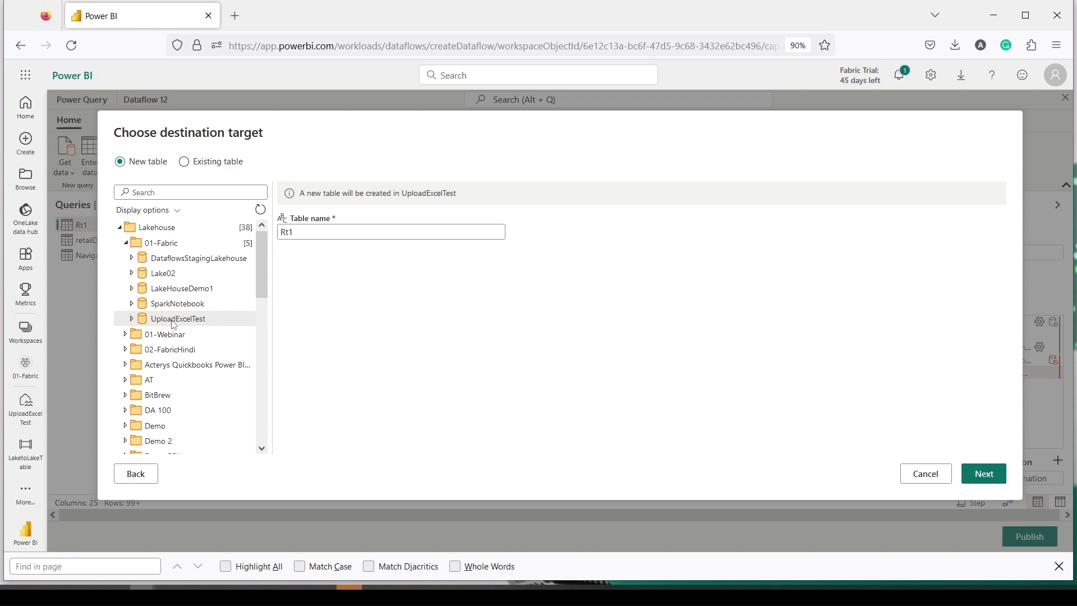
left_click(987, 475)
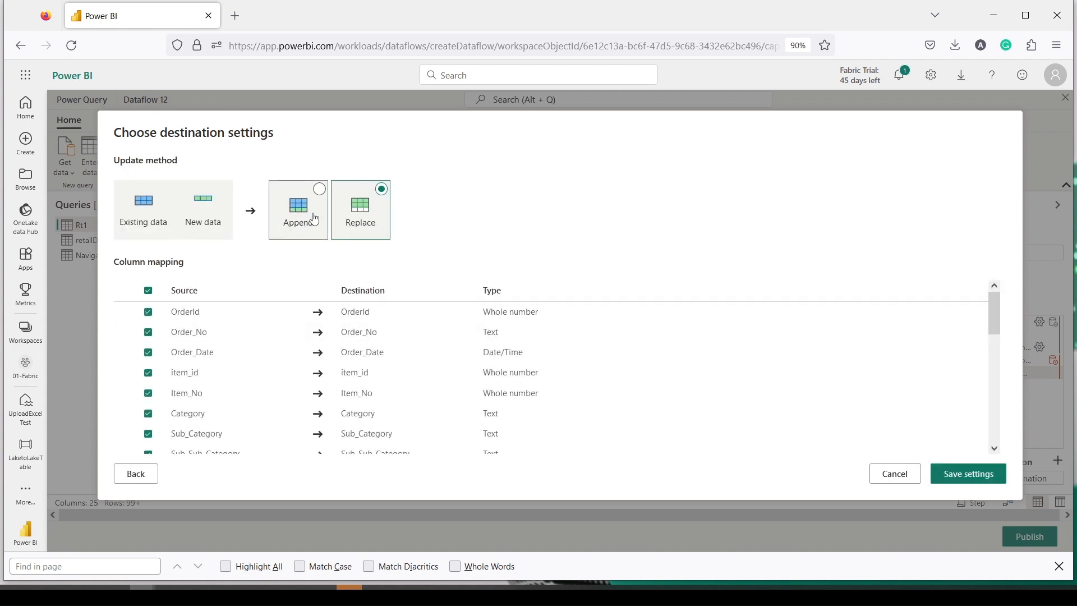
scroll(271, 336, "down", 6)
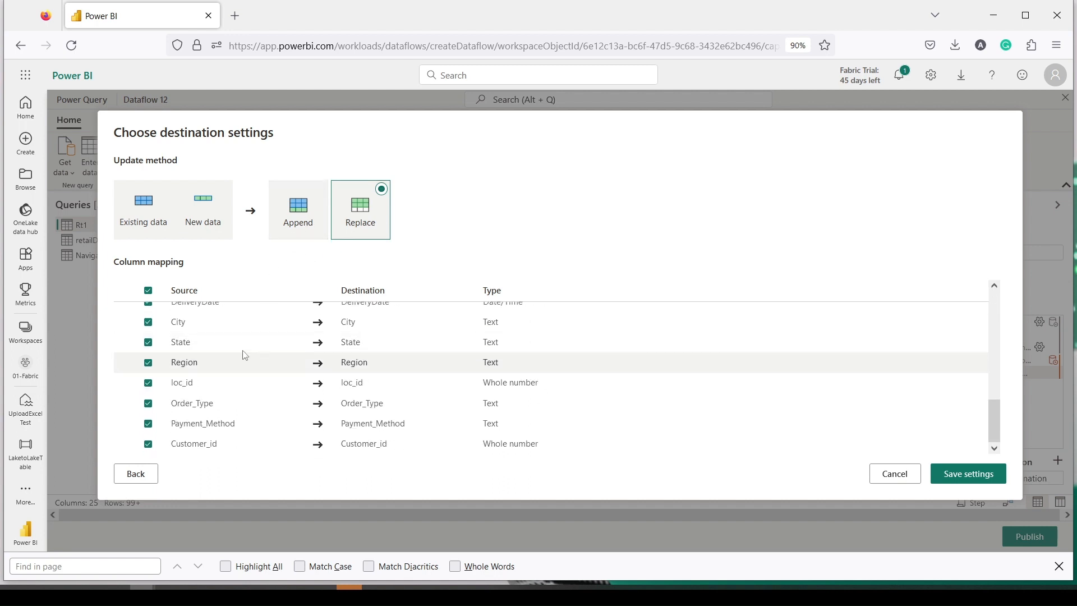
scroll(232, 356, "up", 6)
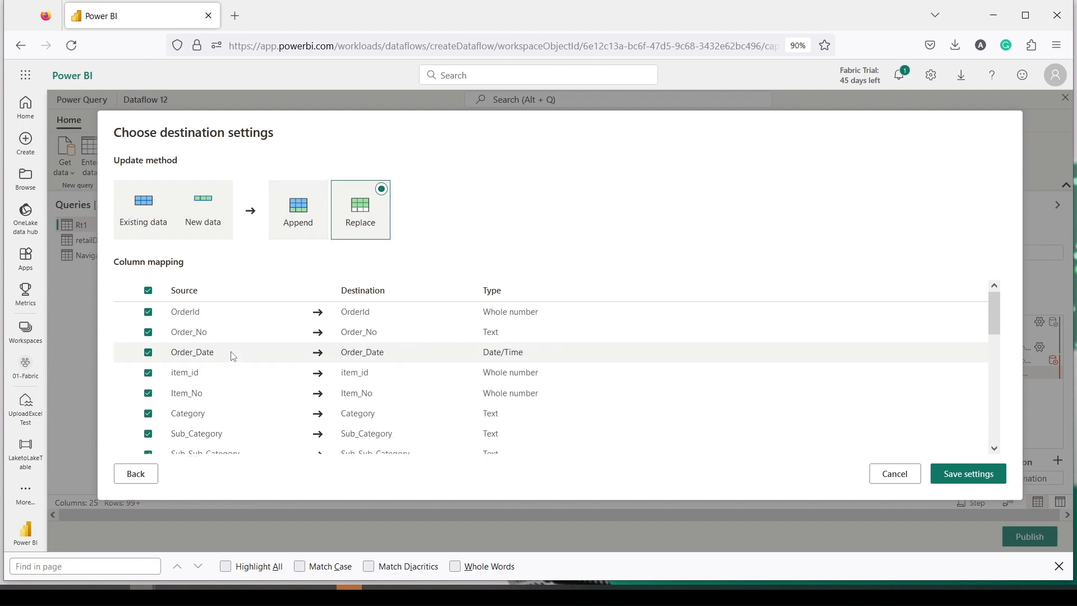
scroll(232, 354, "down", 4)
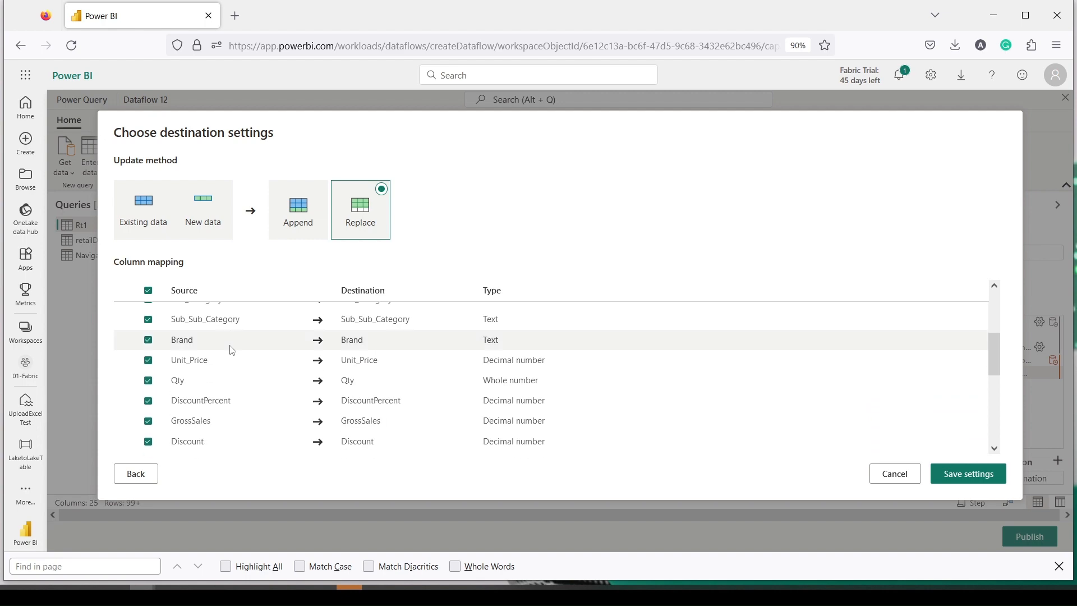
left_click(944, 474)
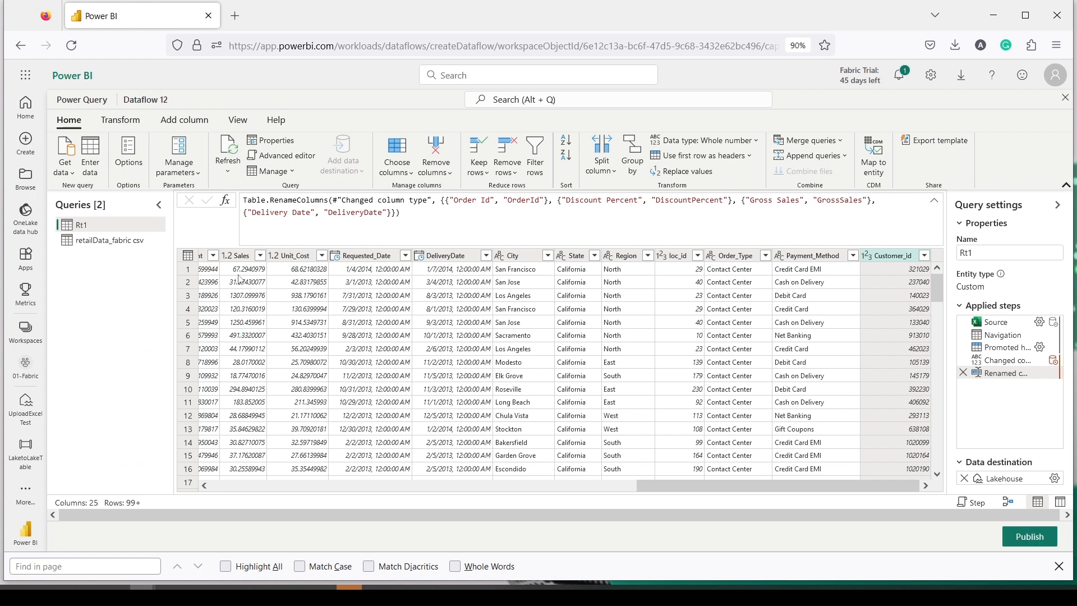
Step: Review the Rt1 destination settings to confirm the Rt1 table name, closing without changes
mouse_move(1032, 481)
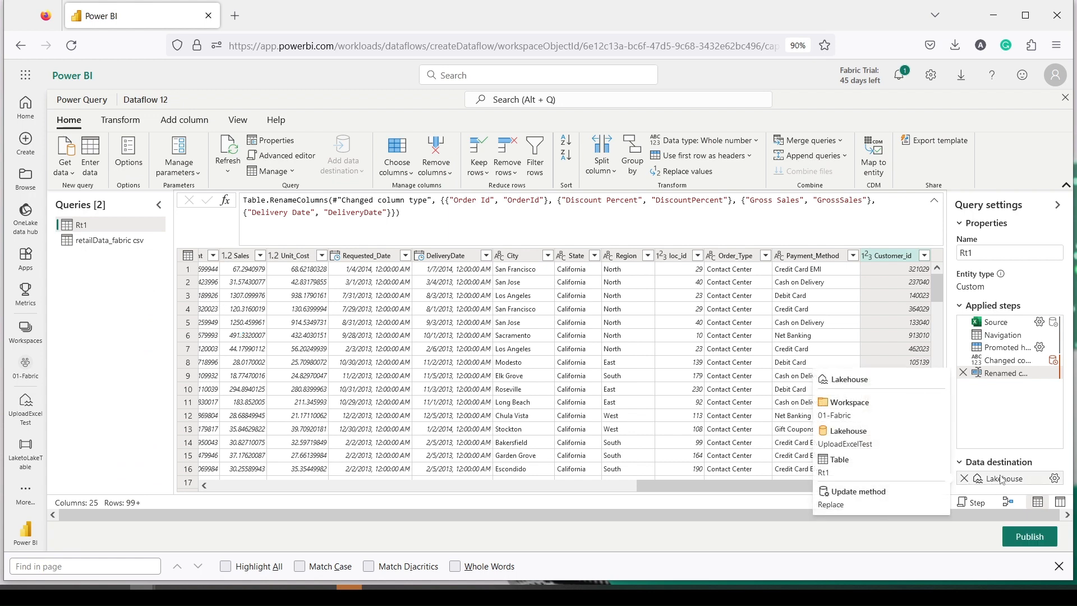
left_click(1054, 478)
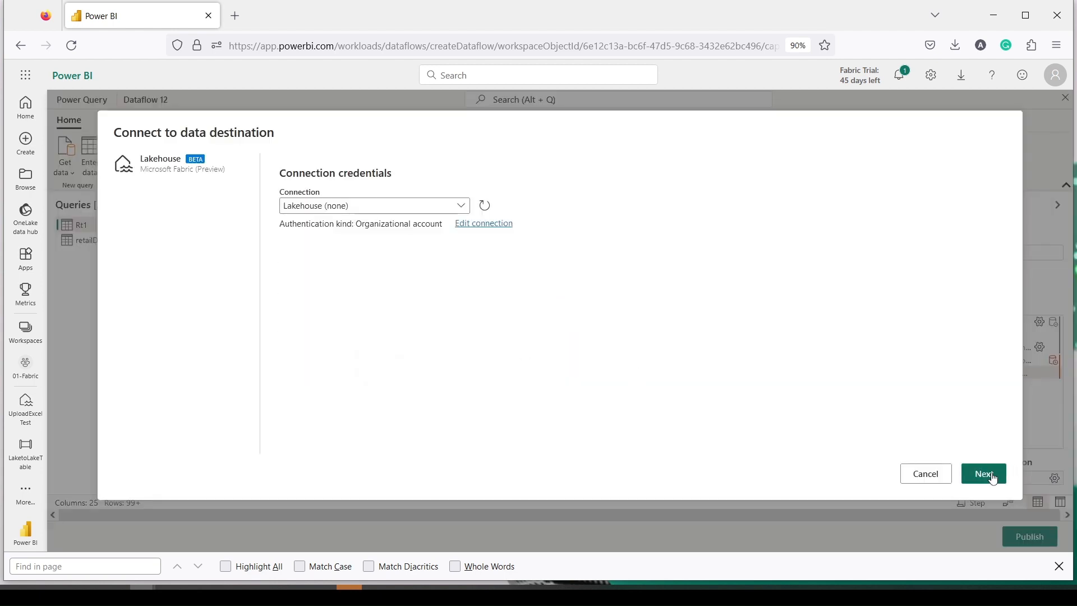
left_click(986, 473)
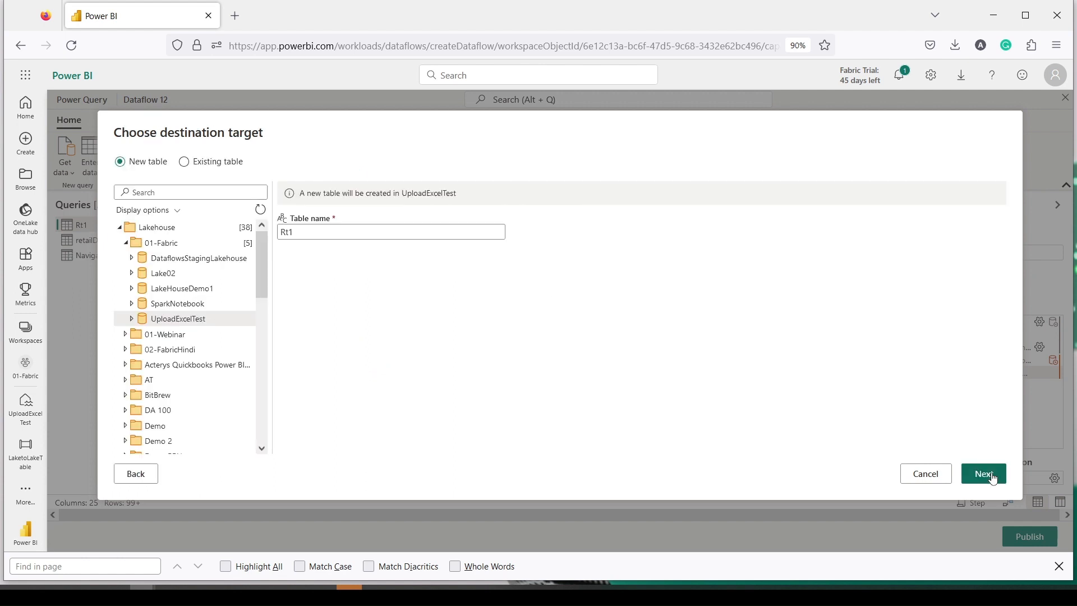
left_click(322, 232)
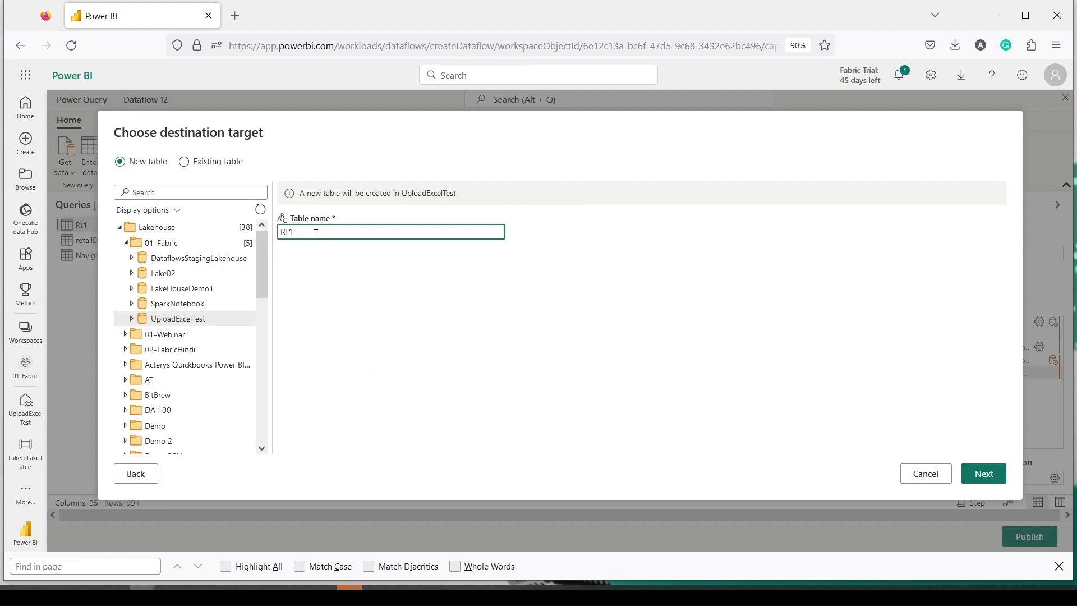
left_click(924, 474)
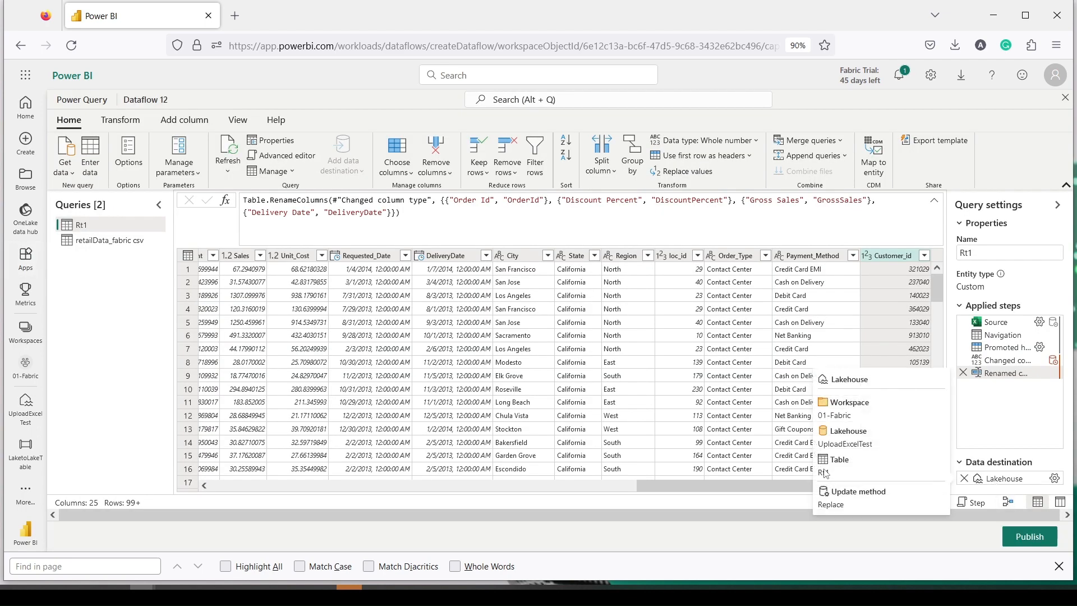
Step: Give the retailData_fabric csv query a lakehouse destination table named retailDataCSVDF
left_click(99, 248)
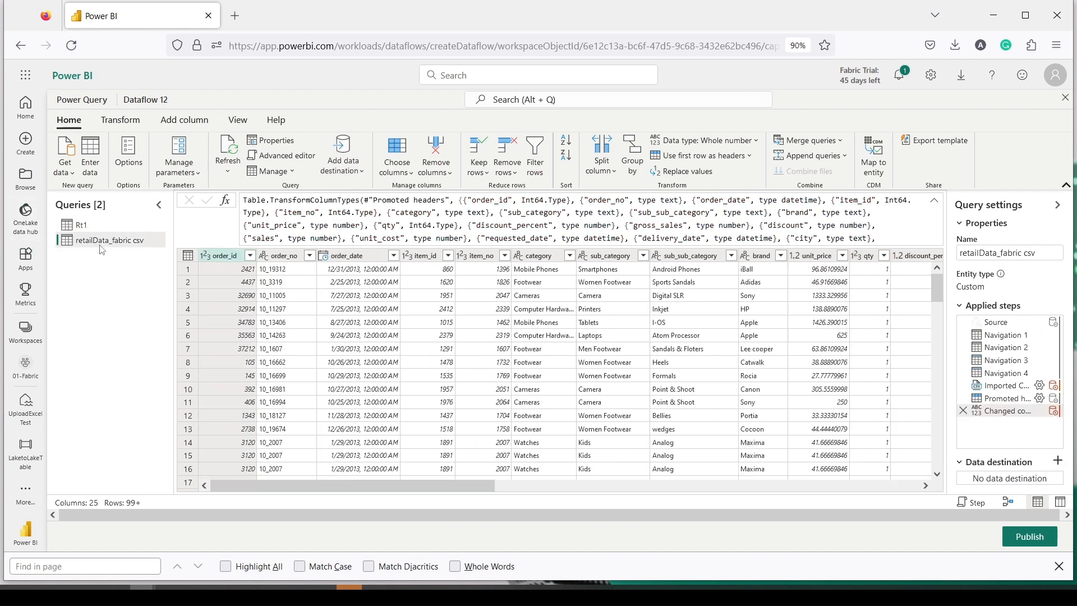
left_click(1058, 462)
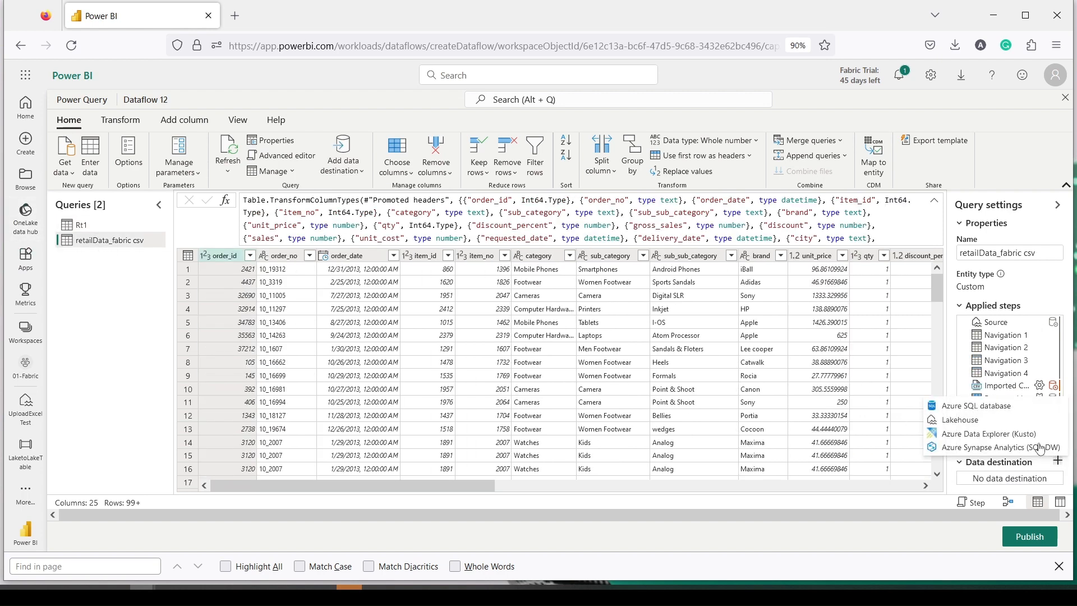
left_click(1004, 422)
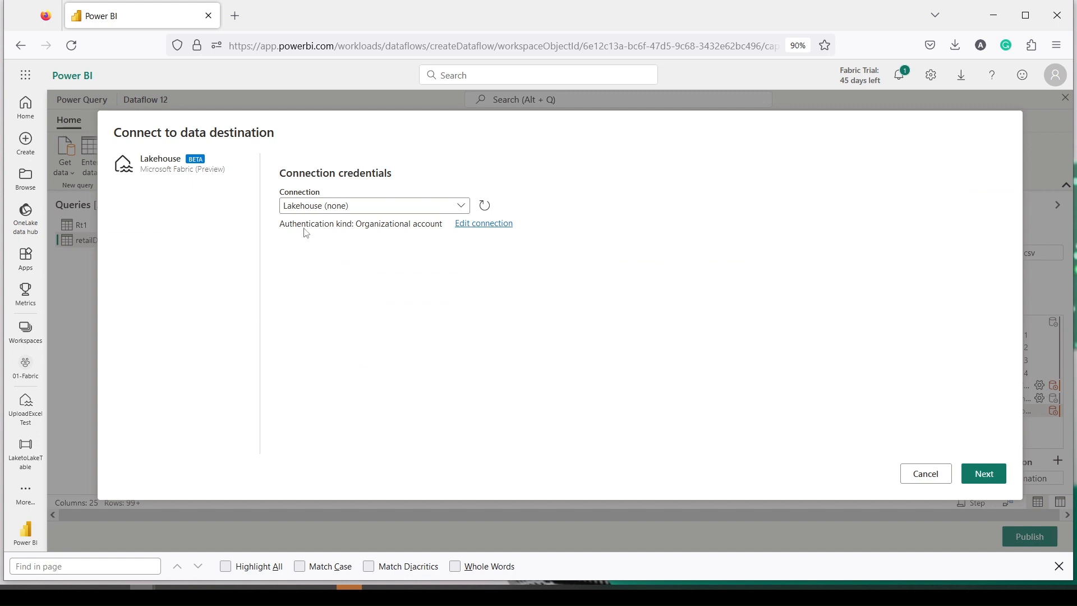
left_click(984, 474)
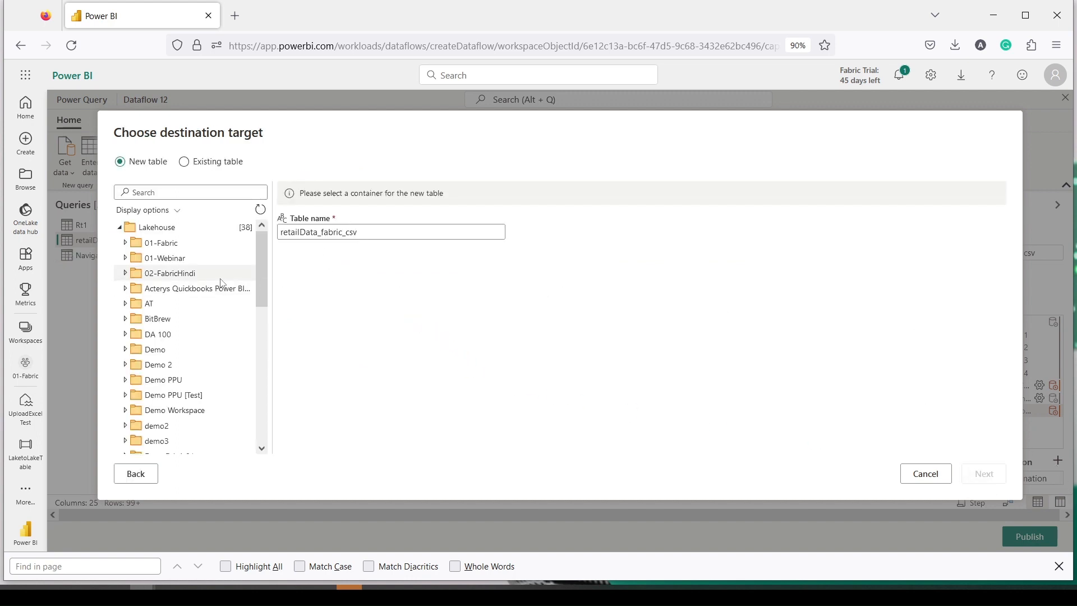
left_click(366, 236)
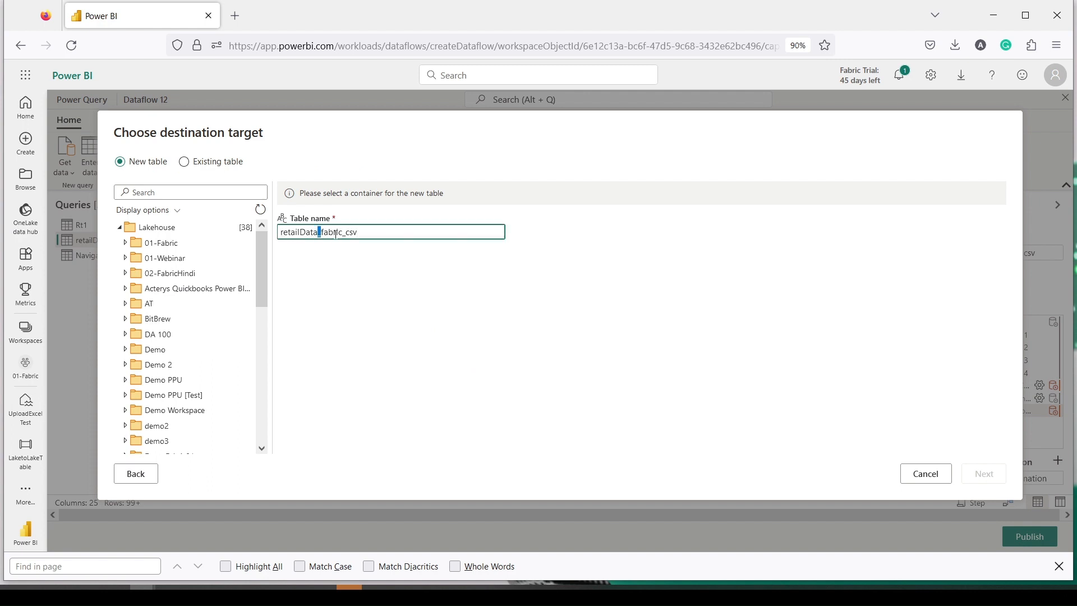
left_click_drag(319, 235, 423, 235)
key("BackSpace")
type("CSVDF")
left_click(344, 291)
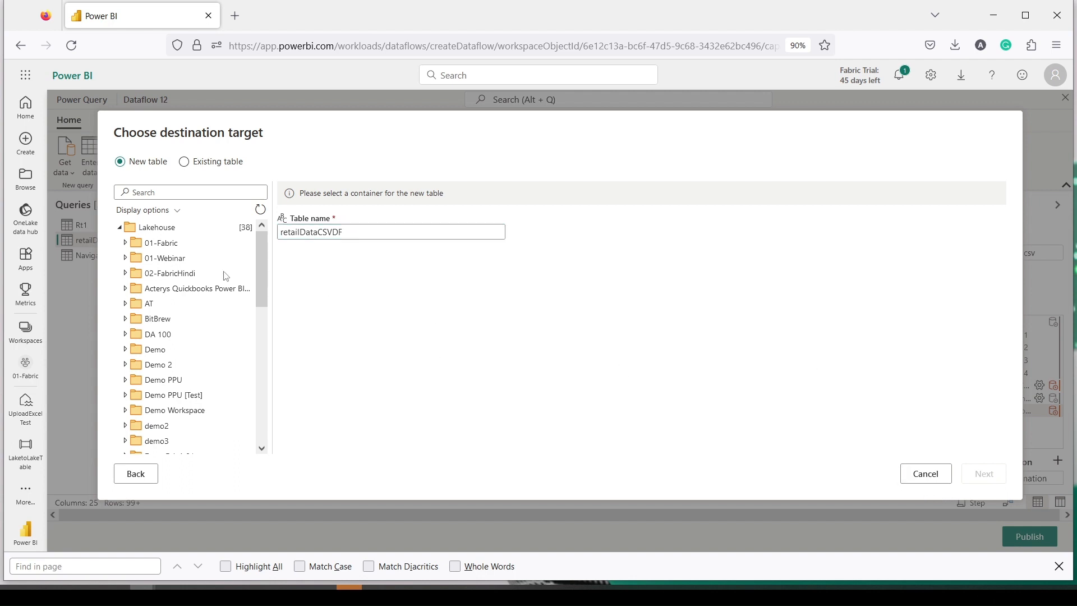
Step: Target the UploadExcelTest lakehouse in 01-Fabric and save the retailDataCSVDF destination settings
left_click(125, 244)
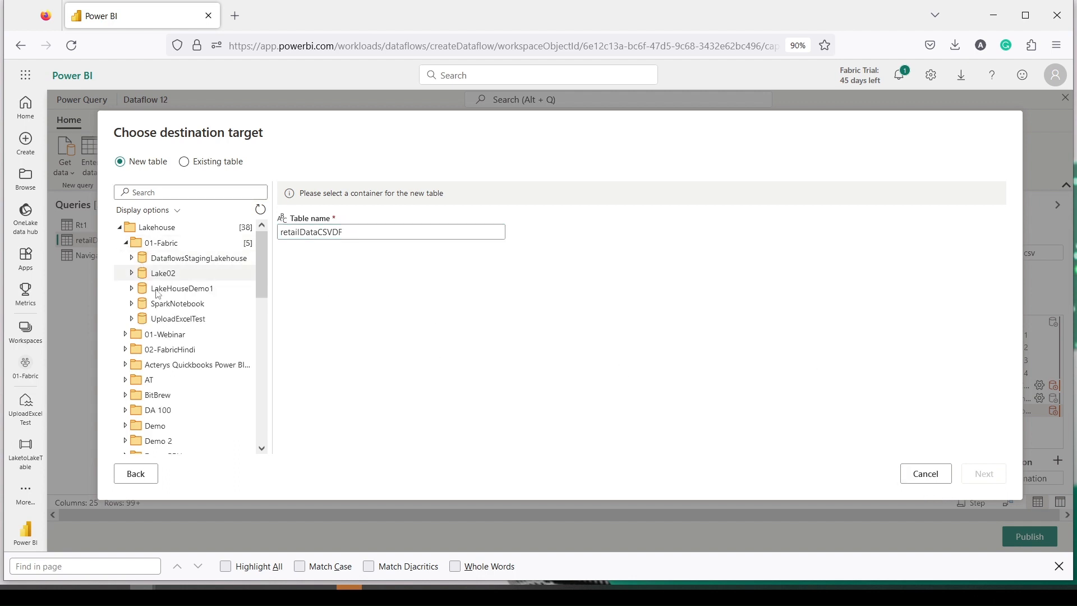
left_click(169, 319)
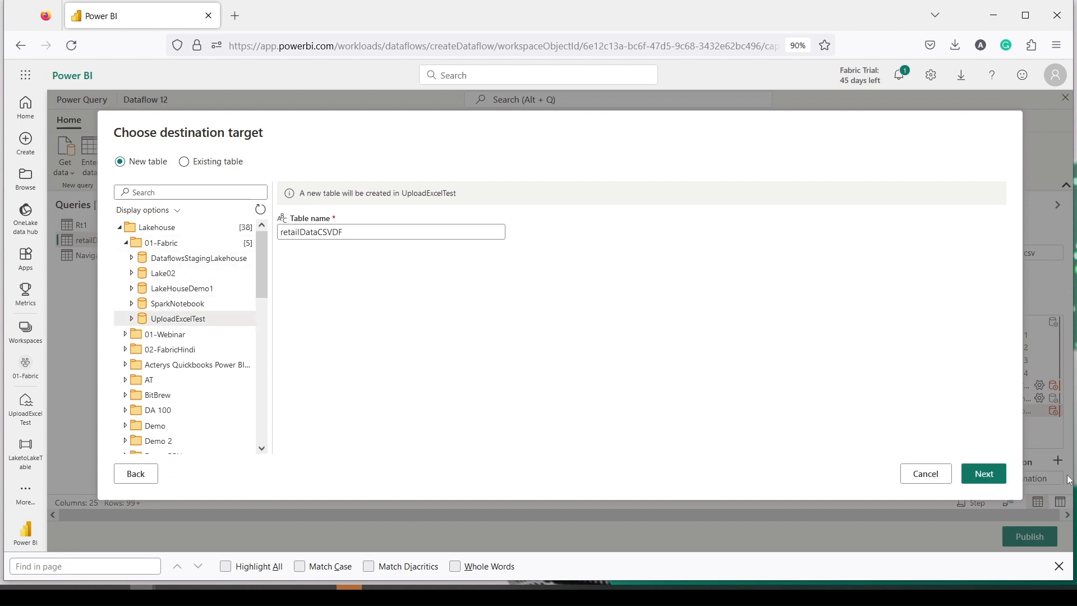
left_click(999, 474)
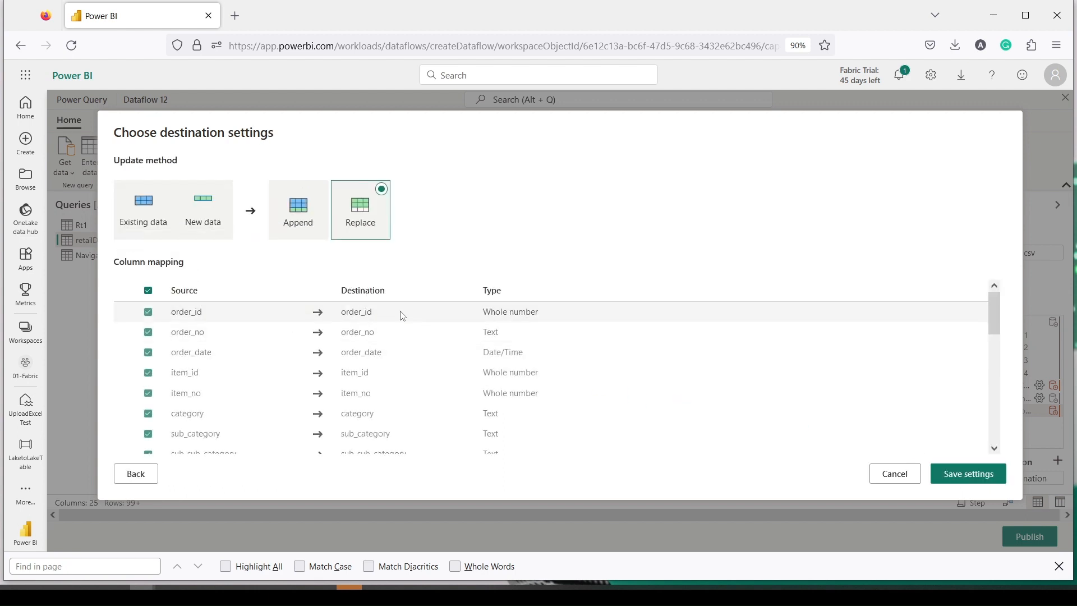
scroll(749, 360, "down", 10)
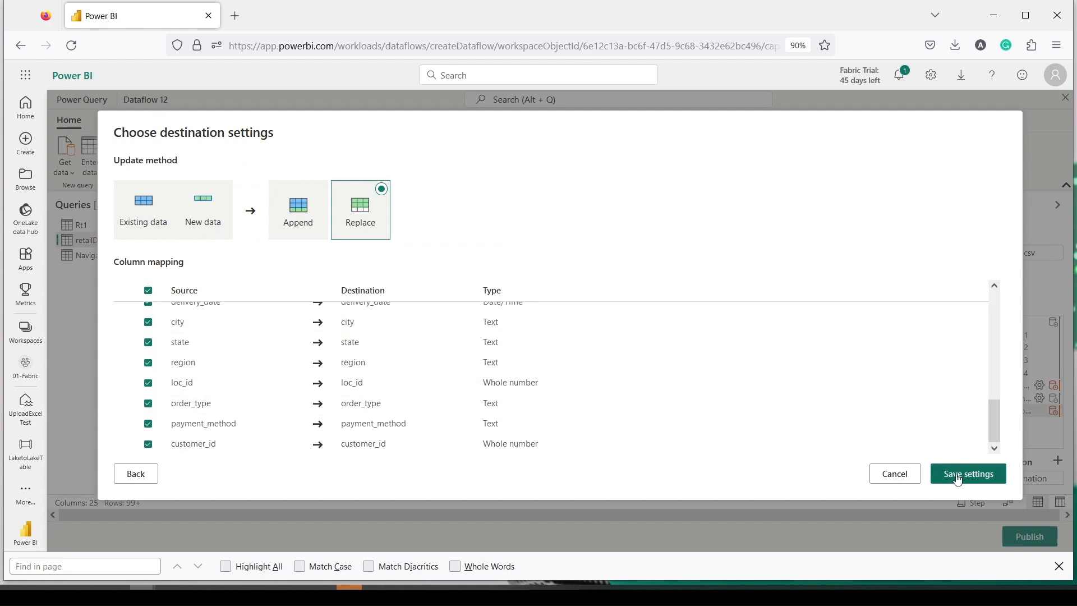
left_click(937, 471)
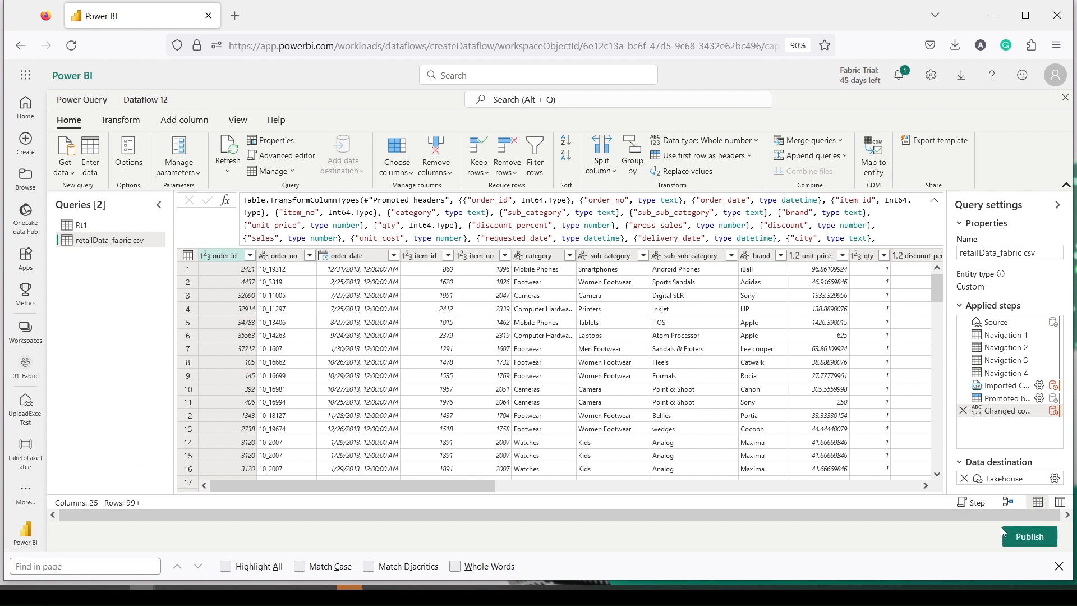
Step: Publish Dataflow 12 from the dataflow editor to the 01-Fabric workspace
key("ctrl+2")
left_click_drag(990, 524, 1064, 552)
key("Escape")
left_click(1027, 542)
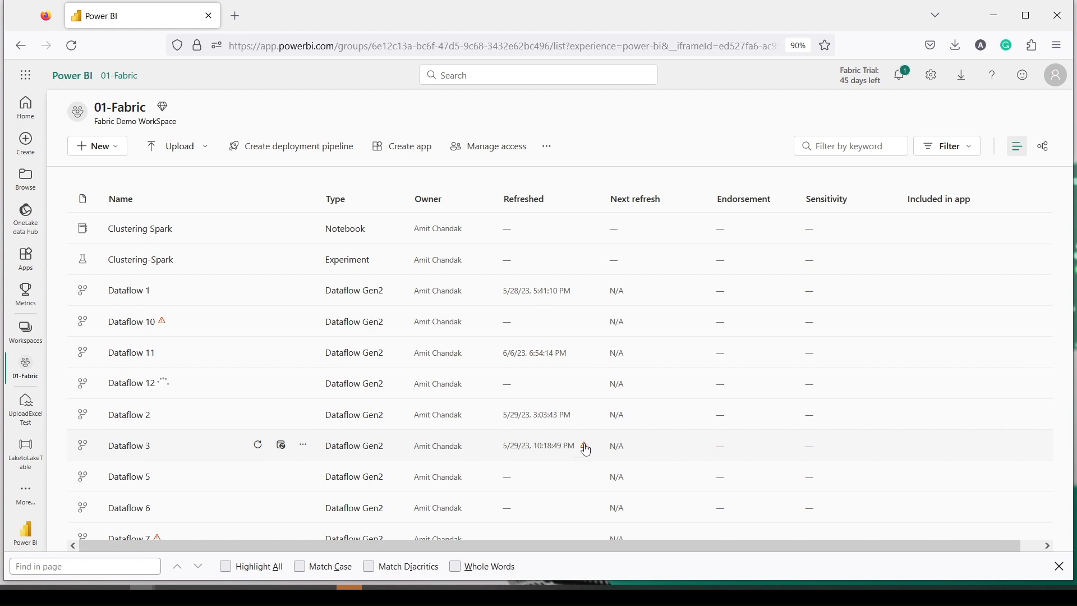
mouse_move(587, 451)
mouse_move(576, 439)
left_mouse_down()
mouse_move(593, 454)
mouse_move(171, 324)
left_mouse_up()
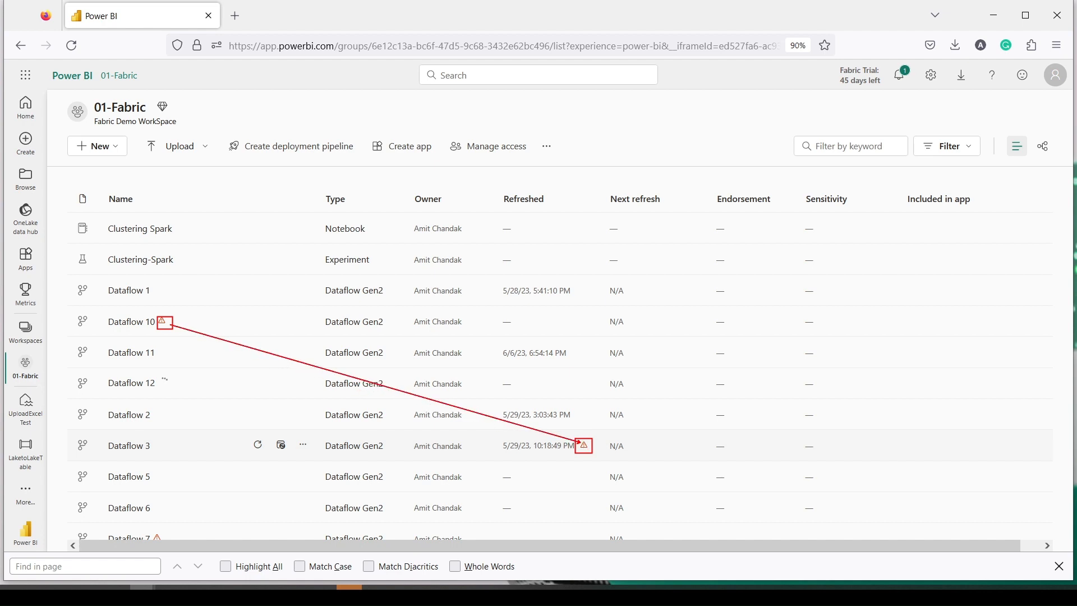
key("Escape")
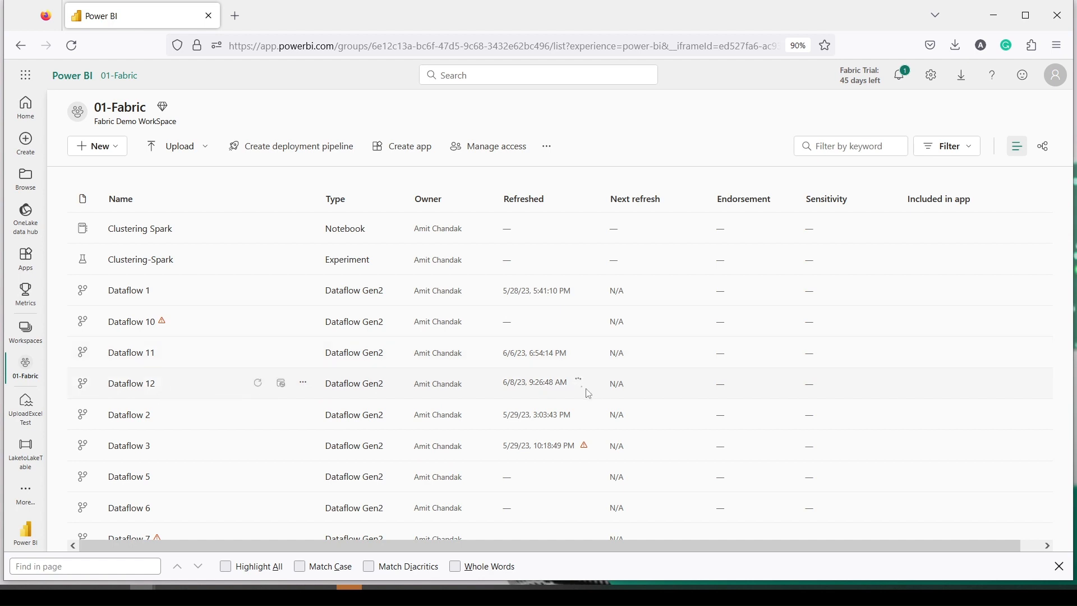
key("ctrl+2")
left_click_drag(566, 373, 581, 390)
key("Escape")
mouse_move(584, 391)
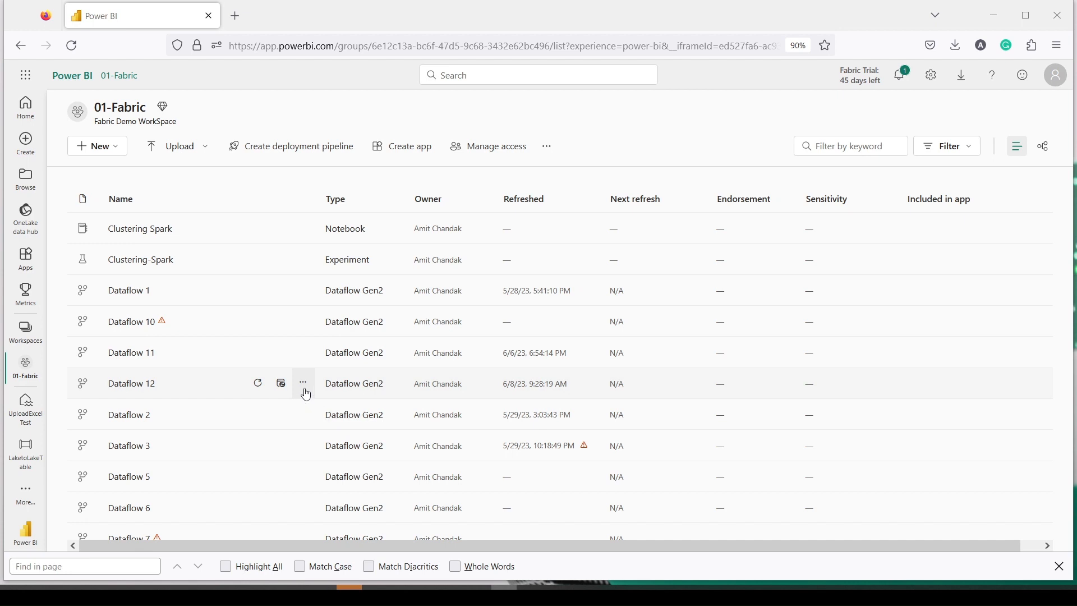
Step: Check Dataflow 12's refresh history for the successful 00:01:31 on-demand run, then close it
left_click(305, 387)
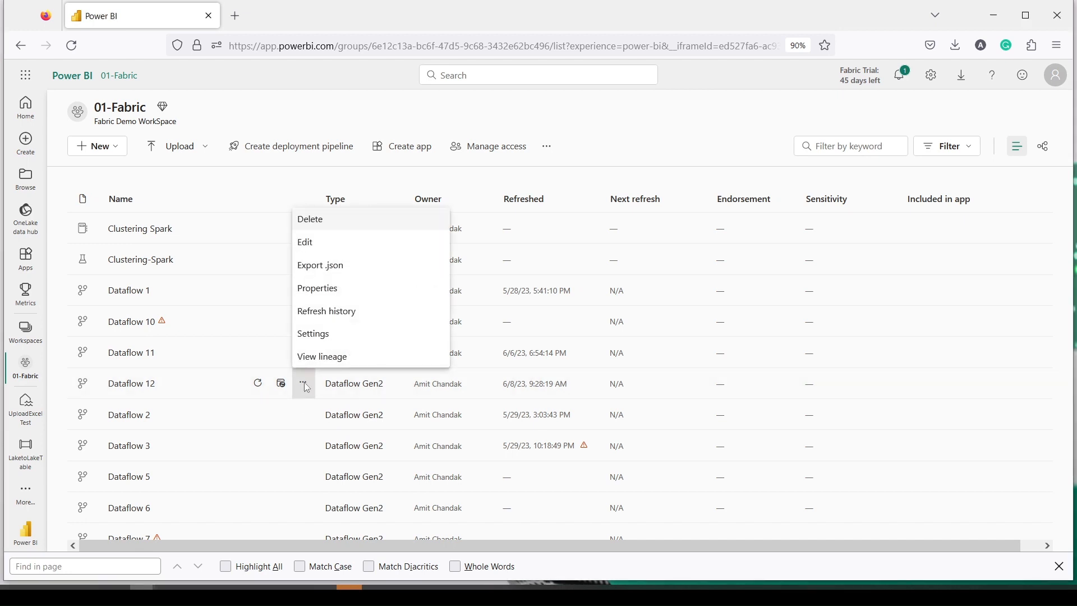
left_click(314, 318)
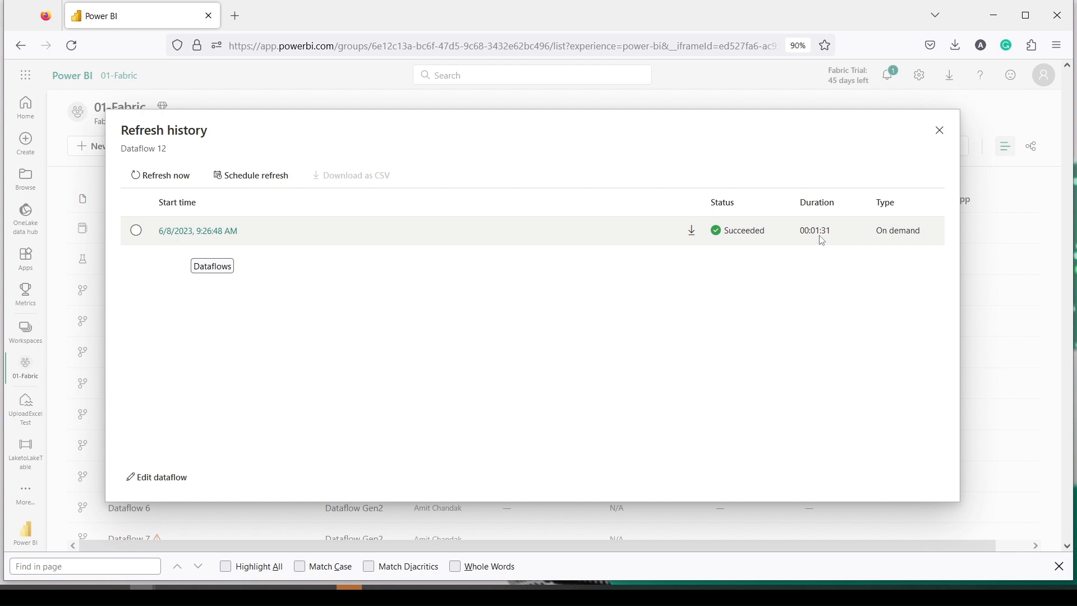
left_click(934, 139)
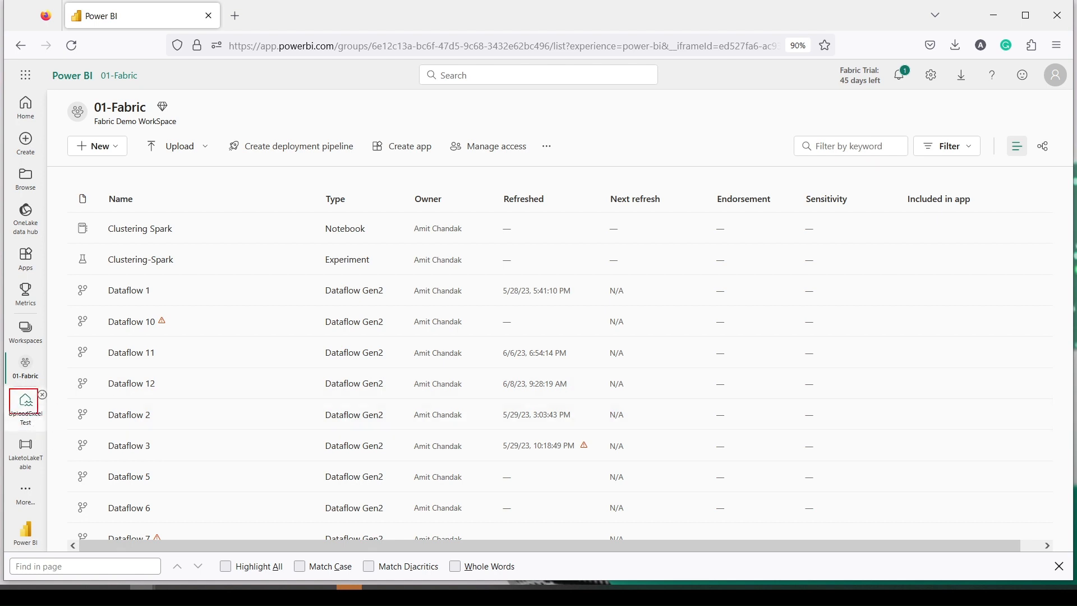
Step: Open and refresh the UploadExcelTest lakehouse, then preview the new Rt1 and retailDataCSVDF tables
left_click(31, 415)
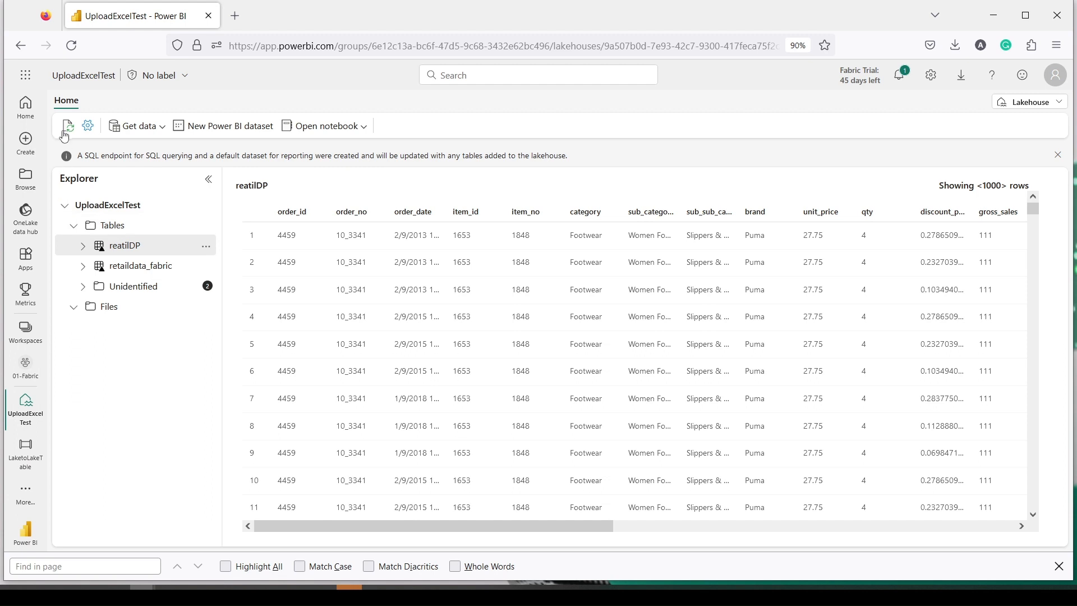
left_click(67, 131)
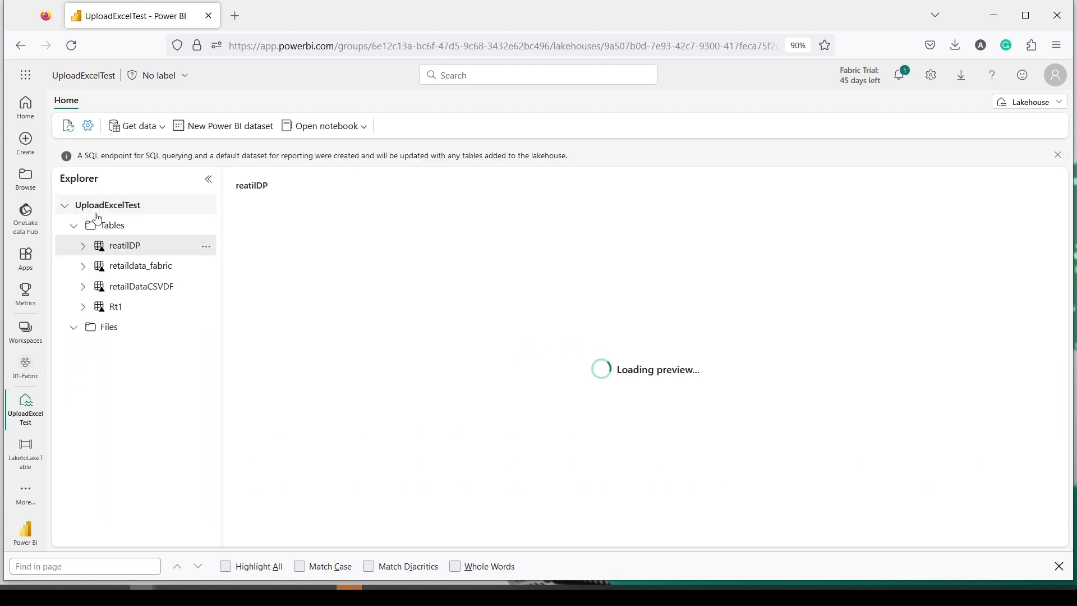
left_click(136, 298)
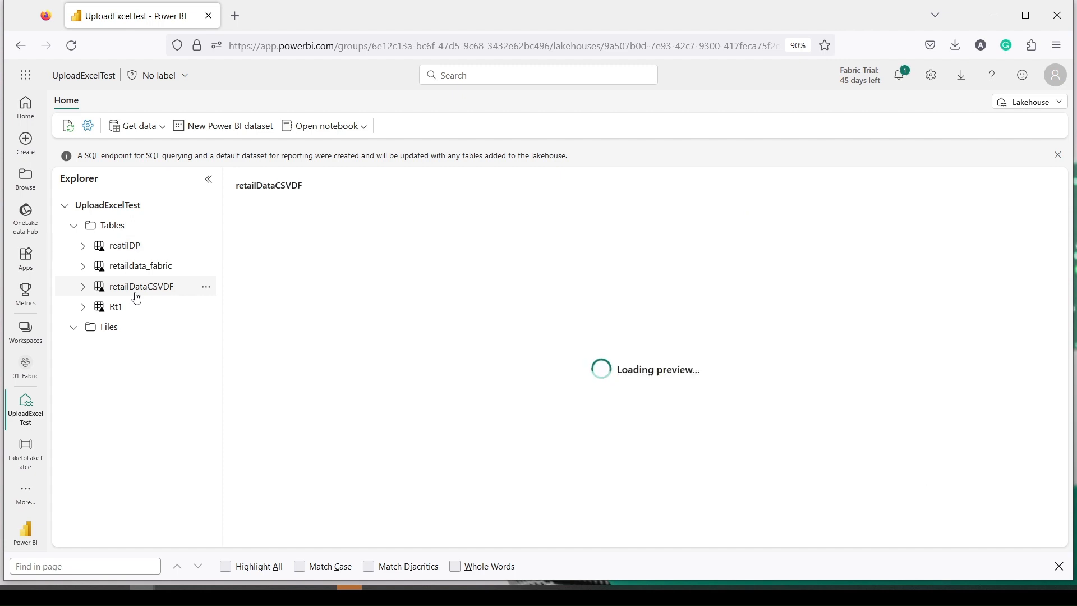
left_click(134, 310)
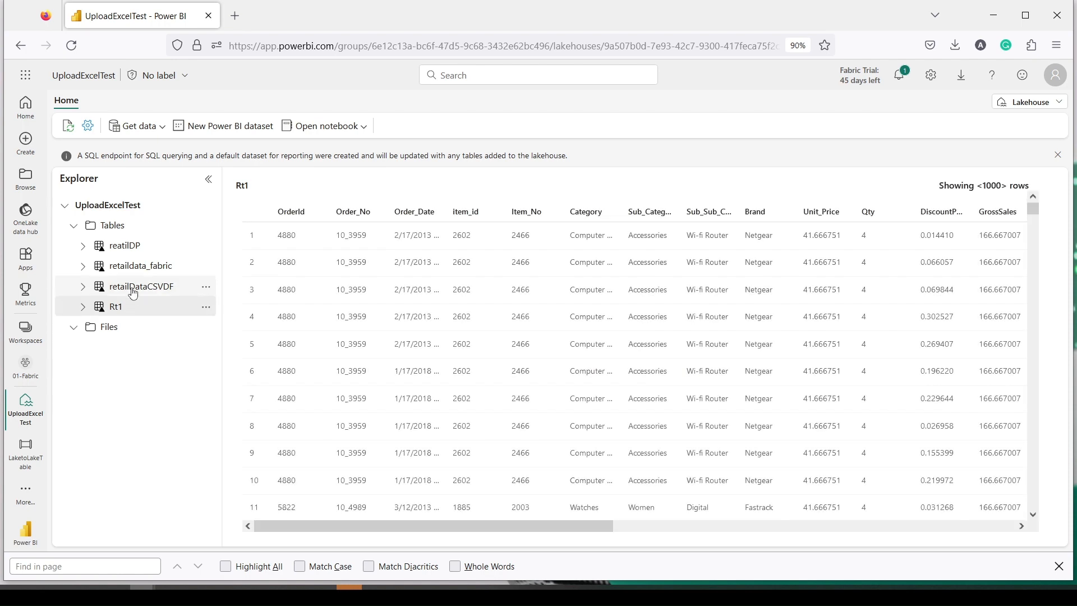
left_click(134, 294)
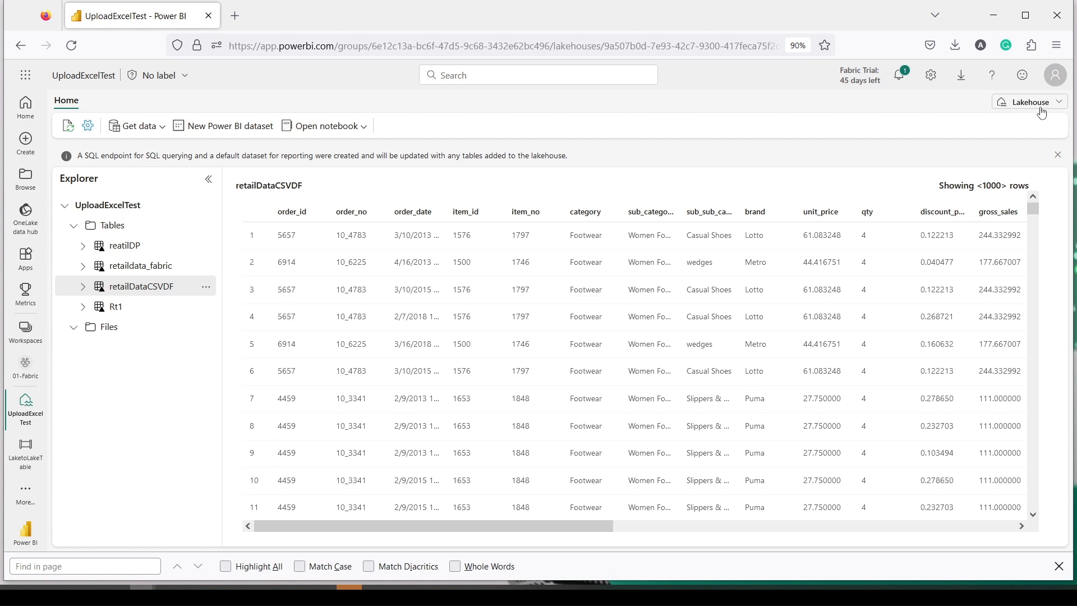
left_click_drag(990, 94, 1071, 122)
mouse_move(172, 282)
left_mouse_down()
mouse_move(629, 203)
mouse_move(1003, 119)
left_mouse_up()
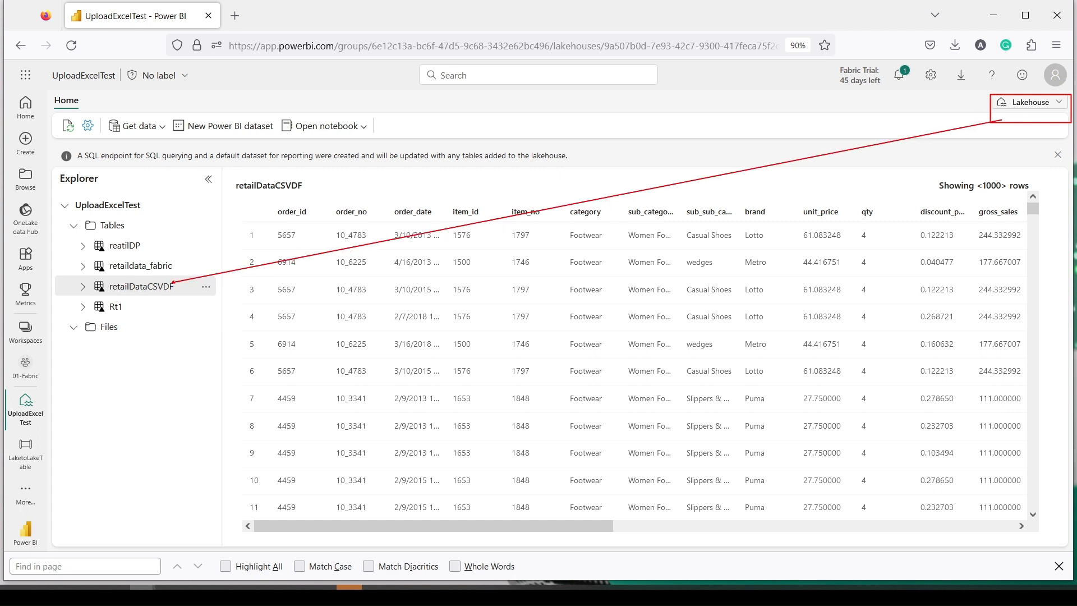
left_click(1042, 103)
Step: In the SQL endpoint, run a top 100 rows query on the retailDataCSVDF table
left_click(974, 166)
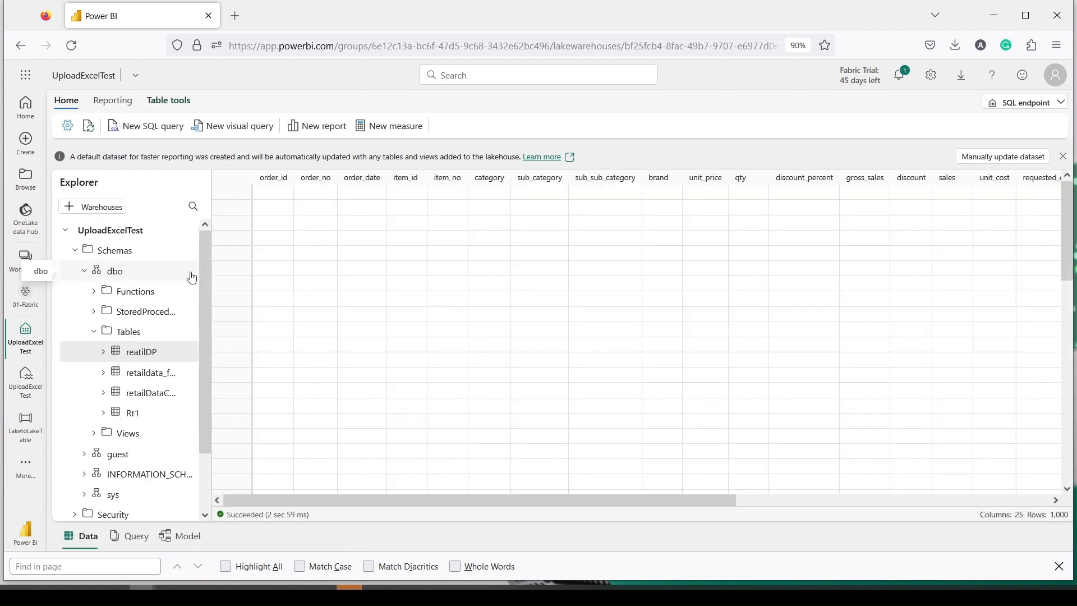
right_click(144, 392)
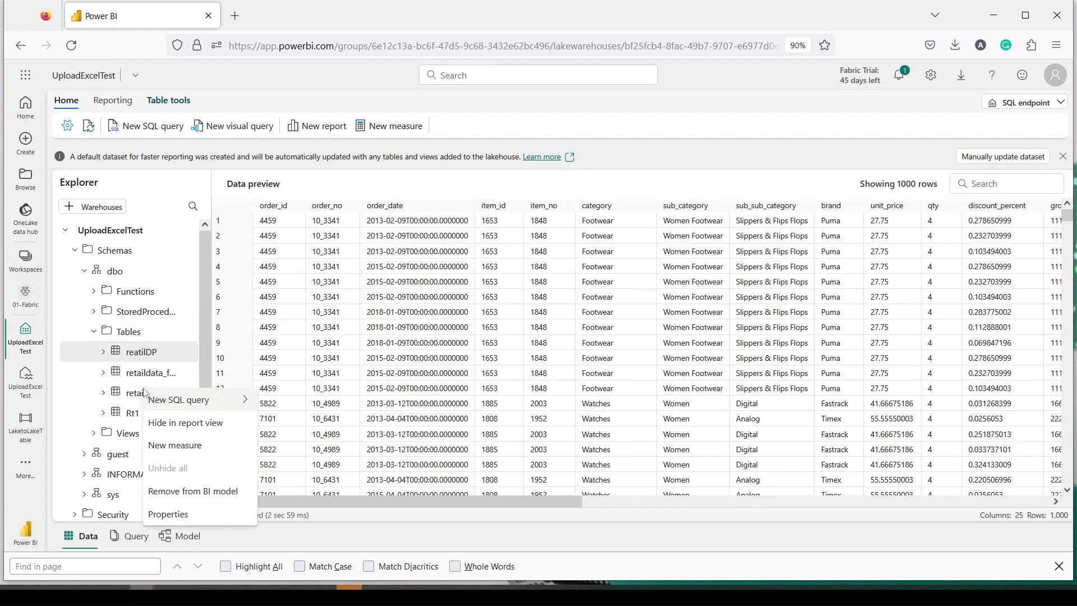
right_click(137, 398)
mouse_move(196, 411)
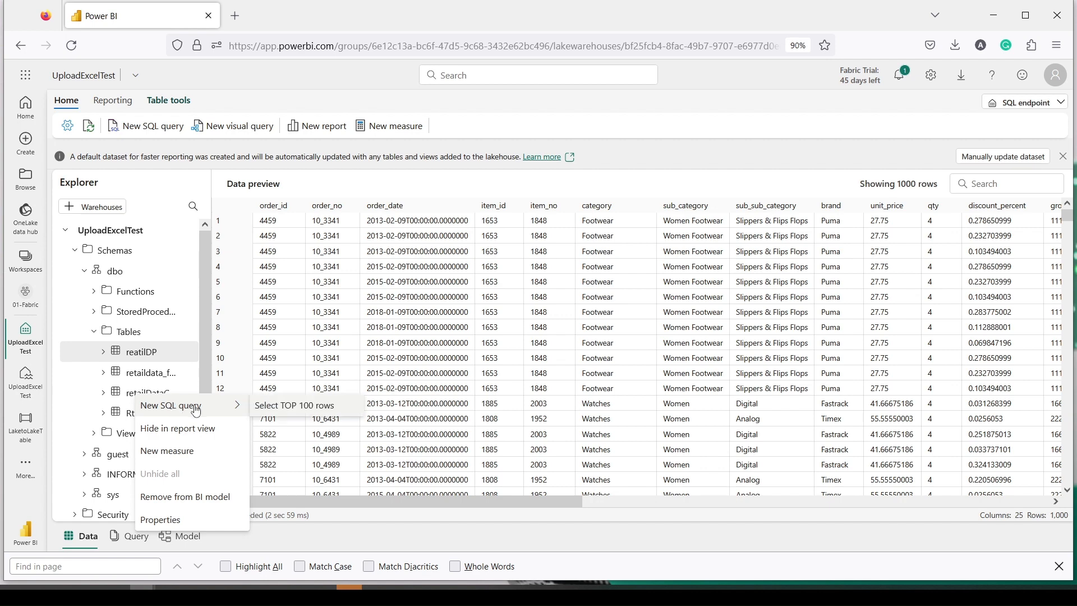
left_click(278, 405)
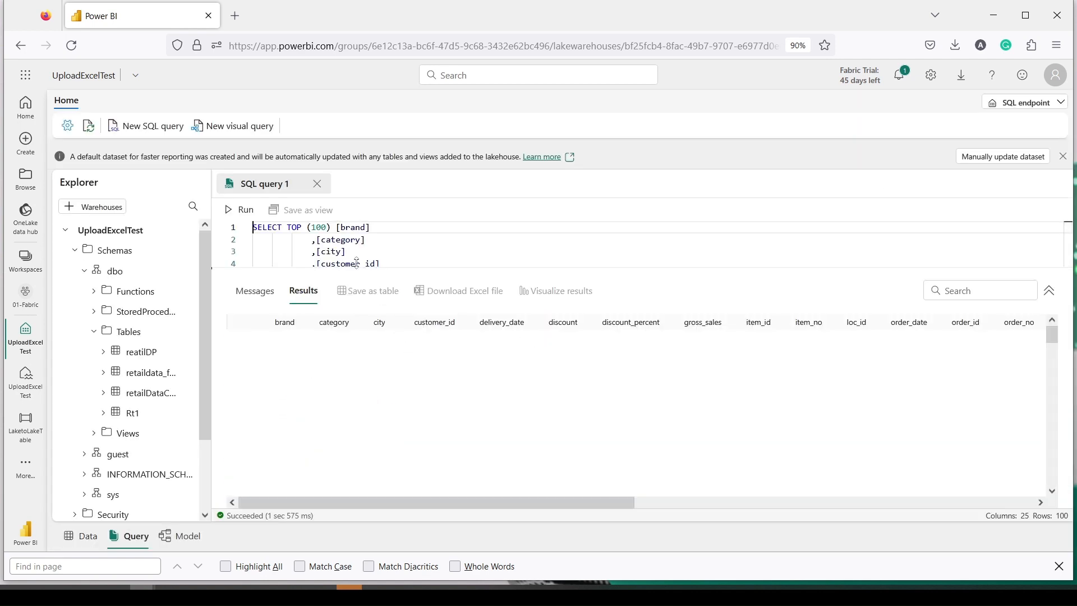
key("ctrl+a")
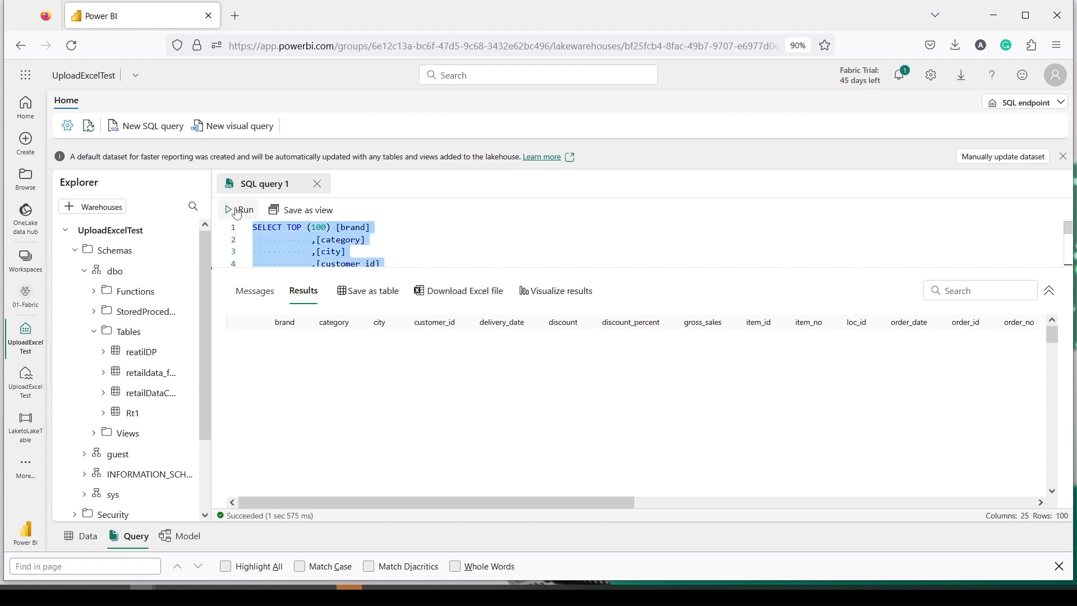
left_click(238, 209)
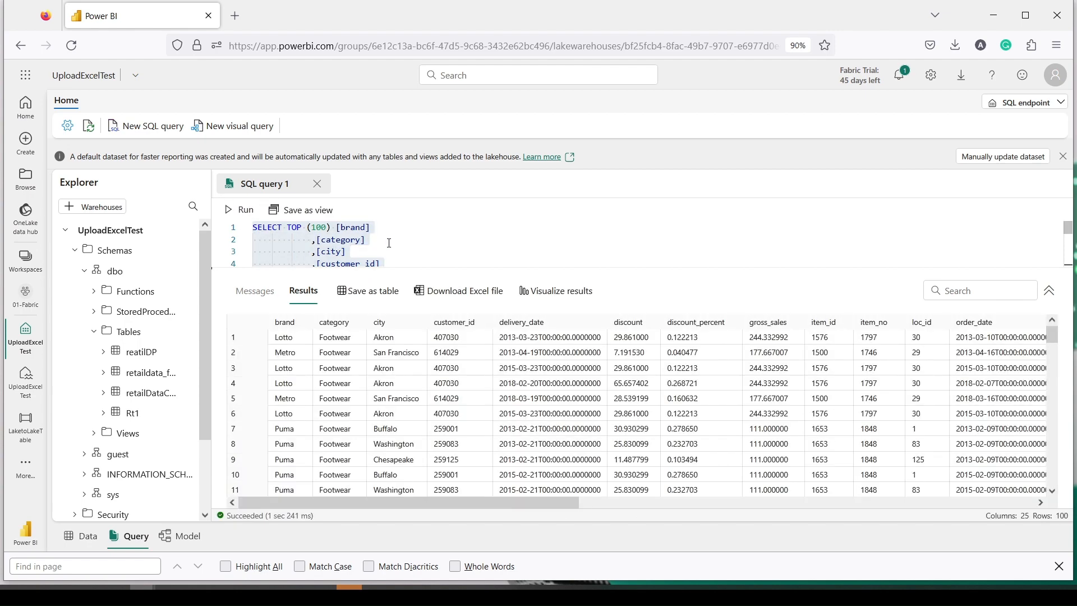
Step: Remove the row limit and the brand column from the query's SELECT list
left_click(331, 229)
scroll(353, 247, "down", 4)
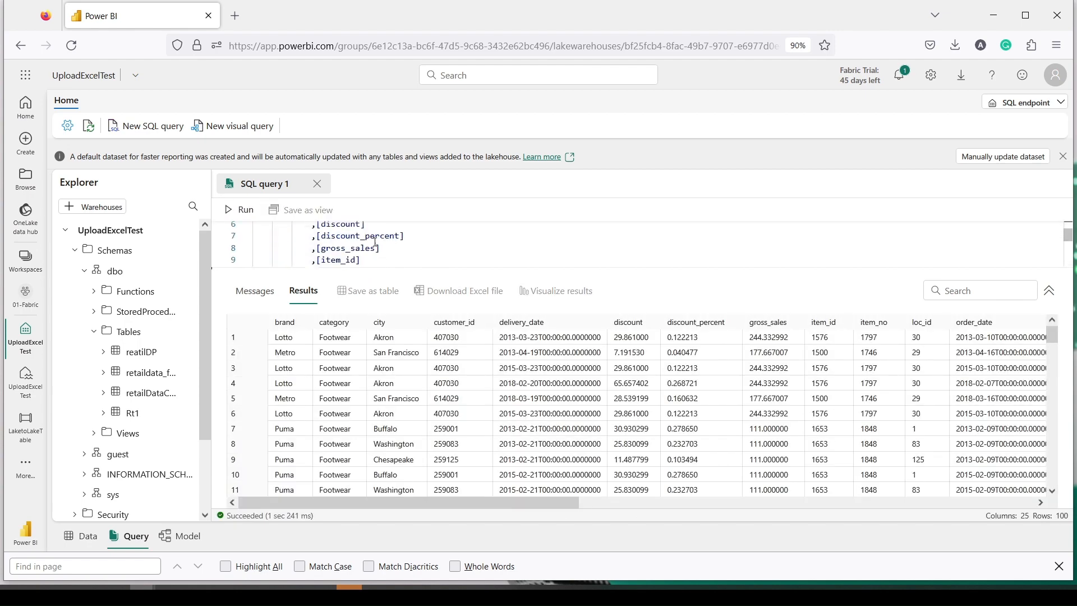
left_click_drag(375, 270, 377, 355)
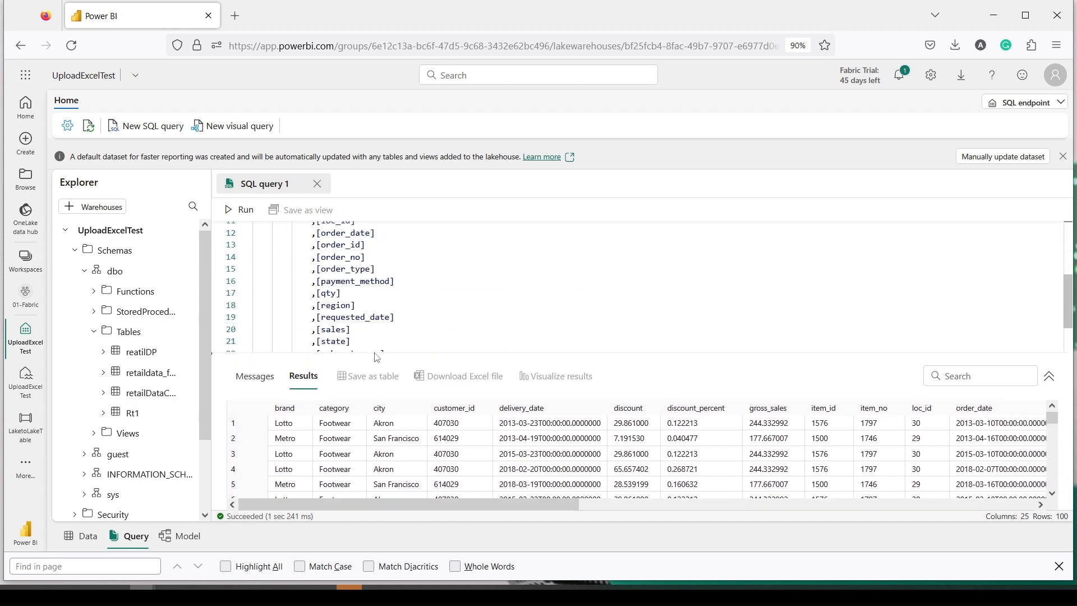
scroll(374, 325, "down", 2)
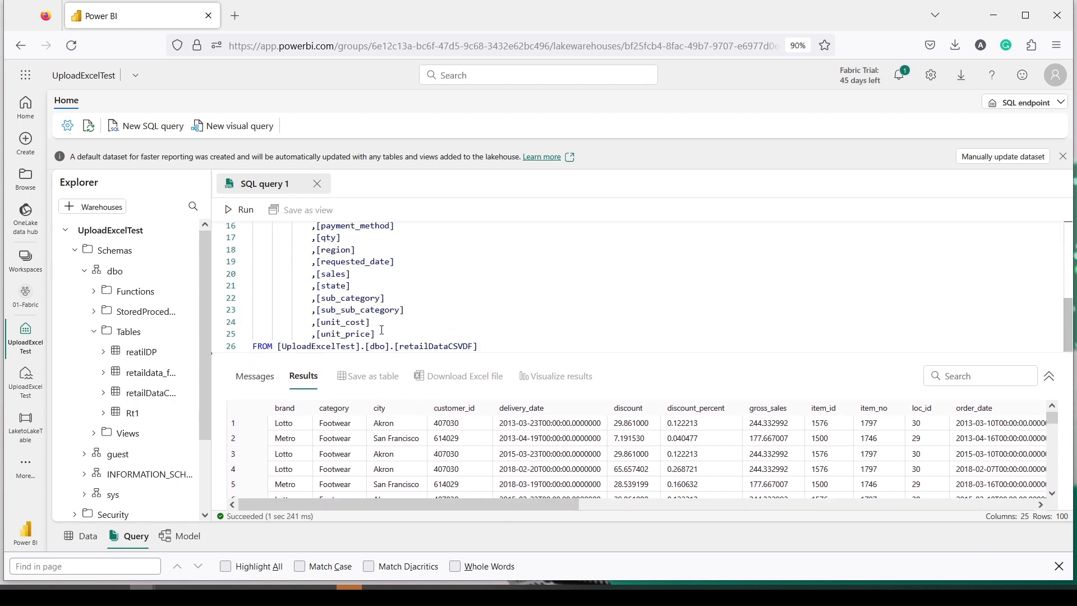
scroll(377, 308, "up", 5)
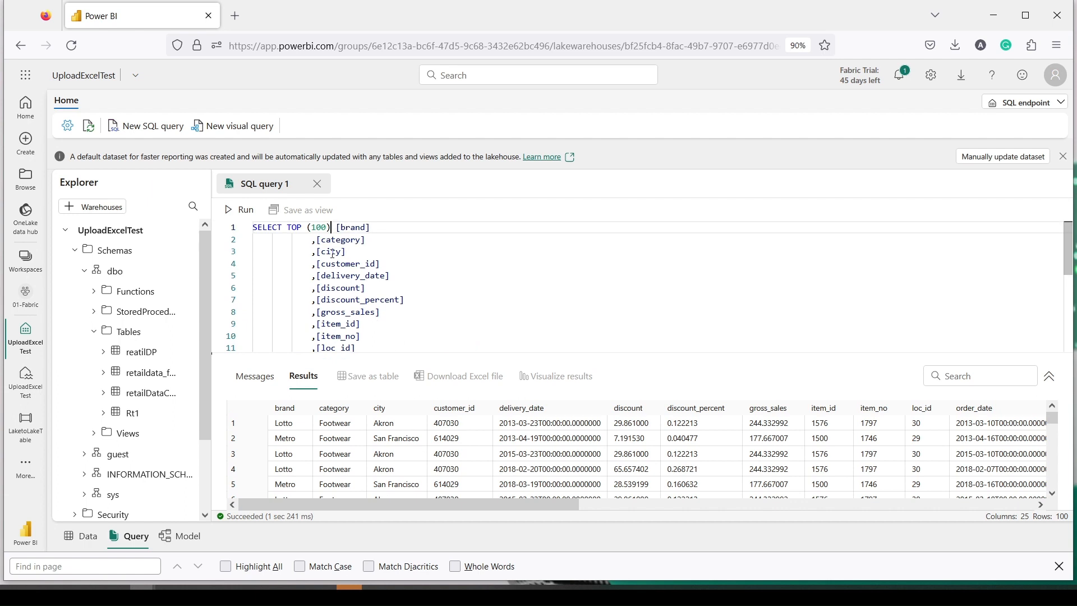
left_click_drag(307, 227, 382, 229)
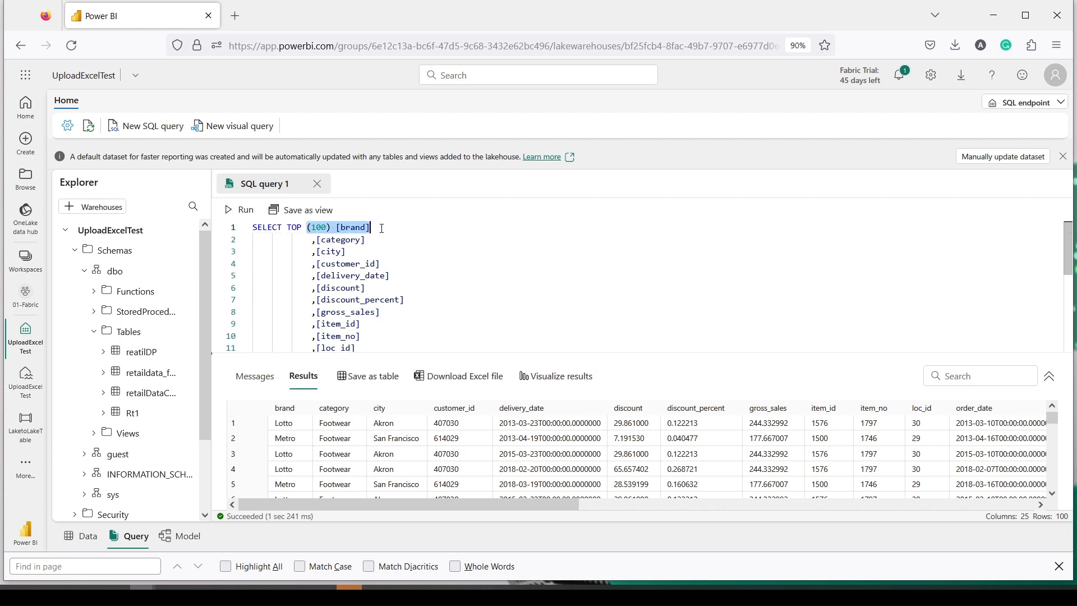
key("BackSpace")
key("BackSpace")
key("BackSpace")
key("BackSpace")
key("BackSpace")
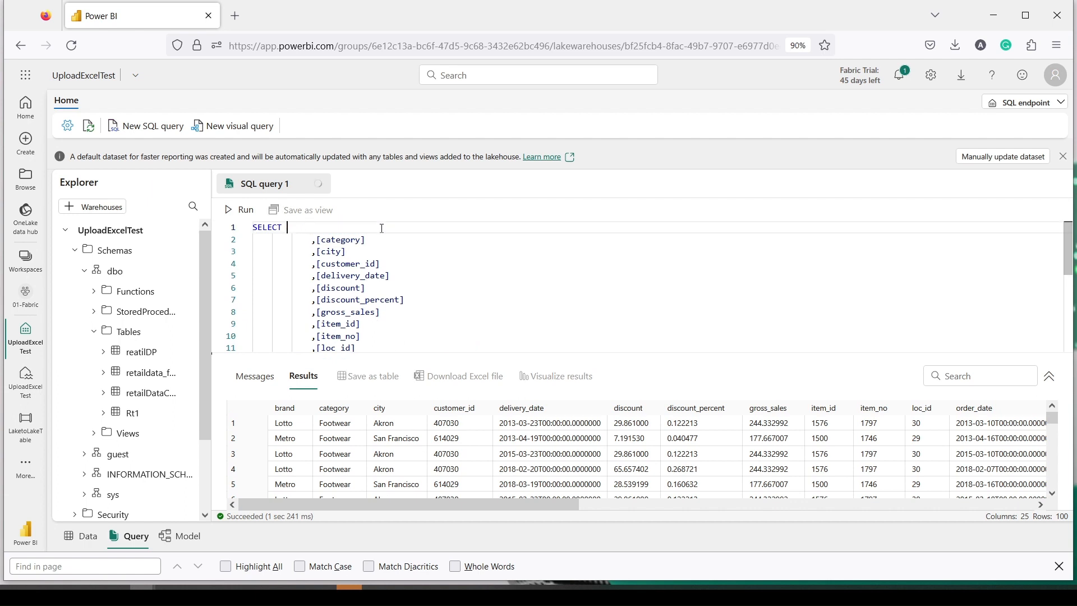
left_click(318, 244)
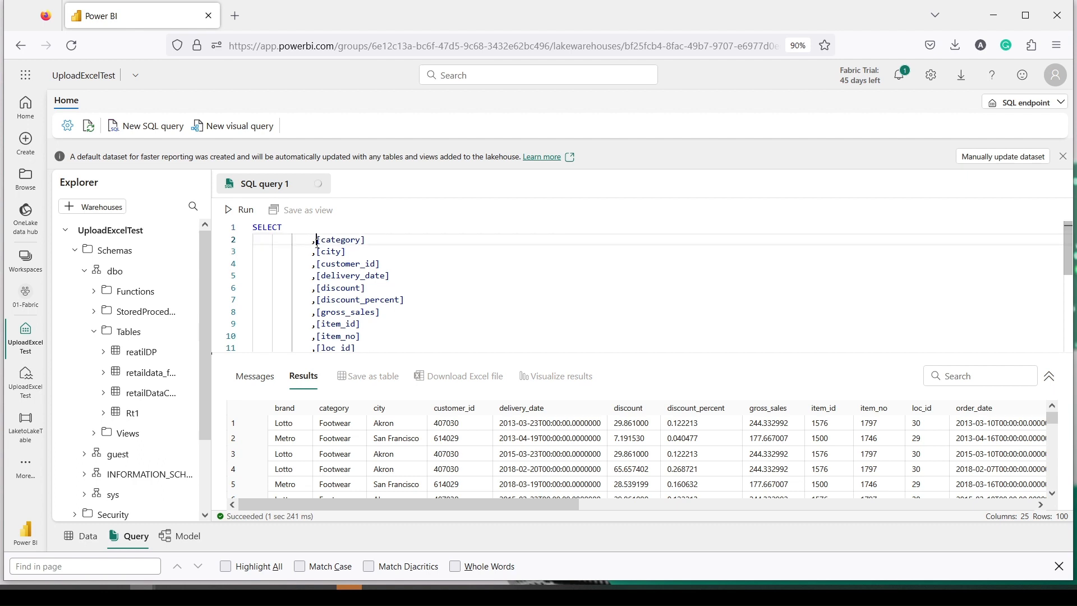
key("BackSpace")
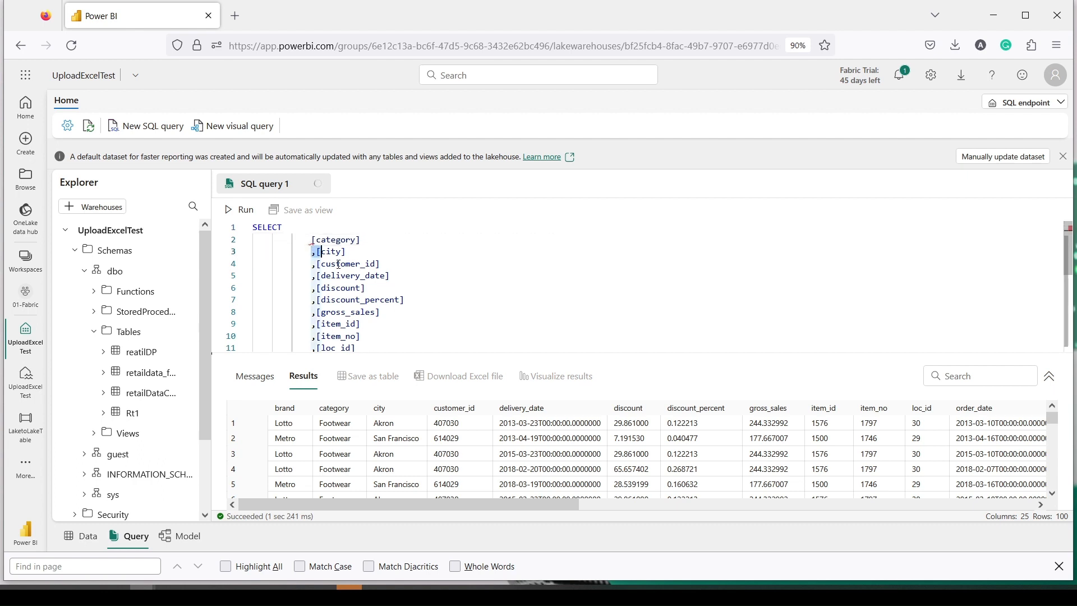
Step: Replace the middle columns with Sum(gross_sales) aliased as gross
left_click_drag(314, 250, 411, 307)
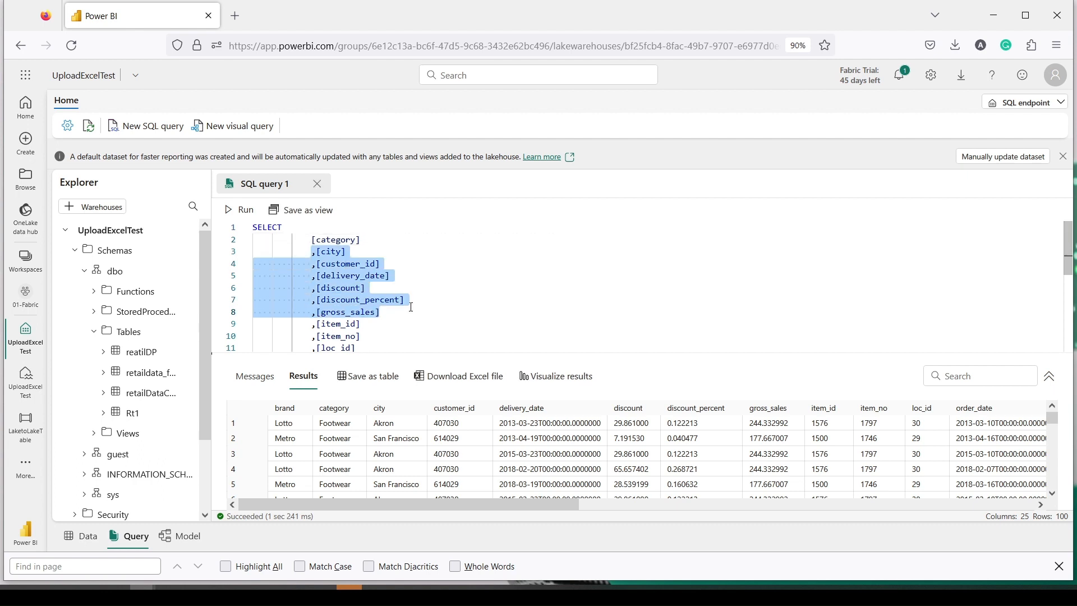
key("shift+Up")
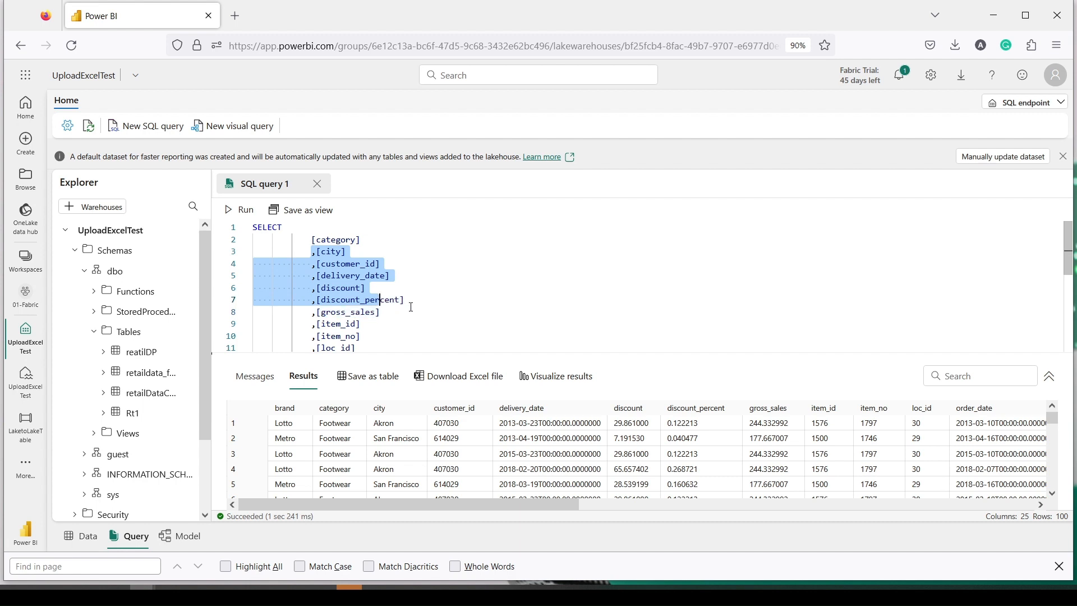
key("shift+Right")
key("shift+Right")
key("shift+Right")
key("shift+Right")
key("shift+Right")
type("Sum(")
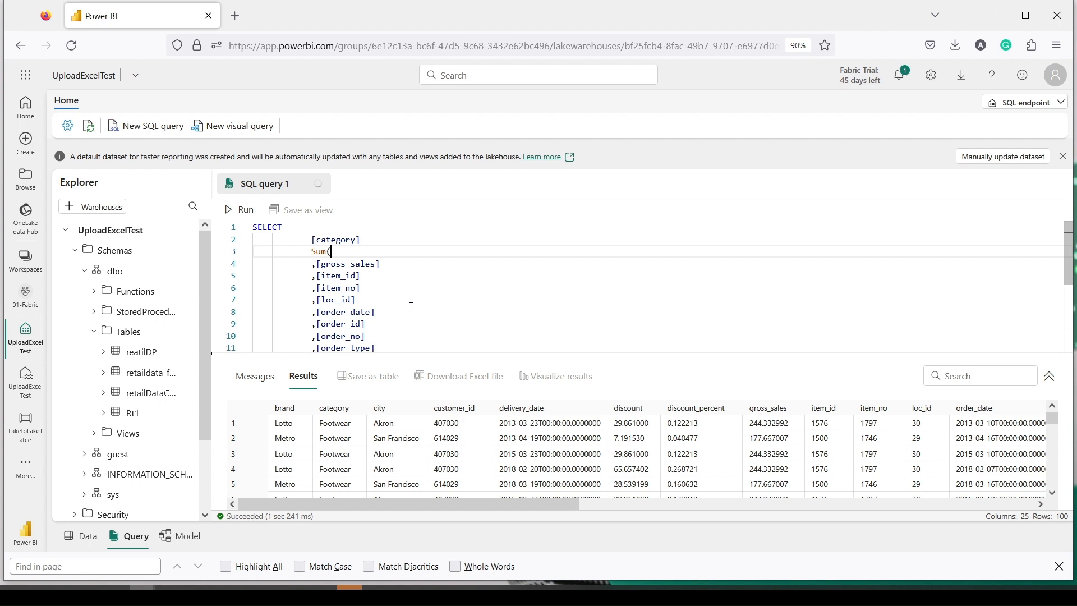
key("Delete")
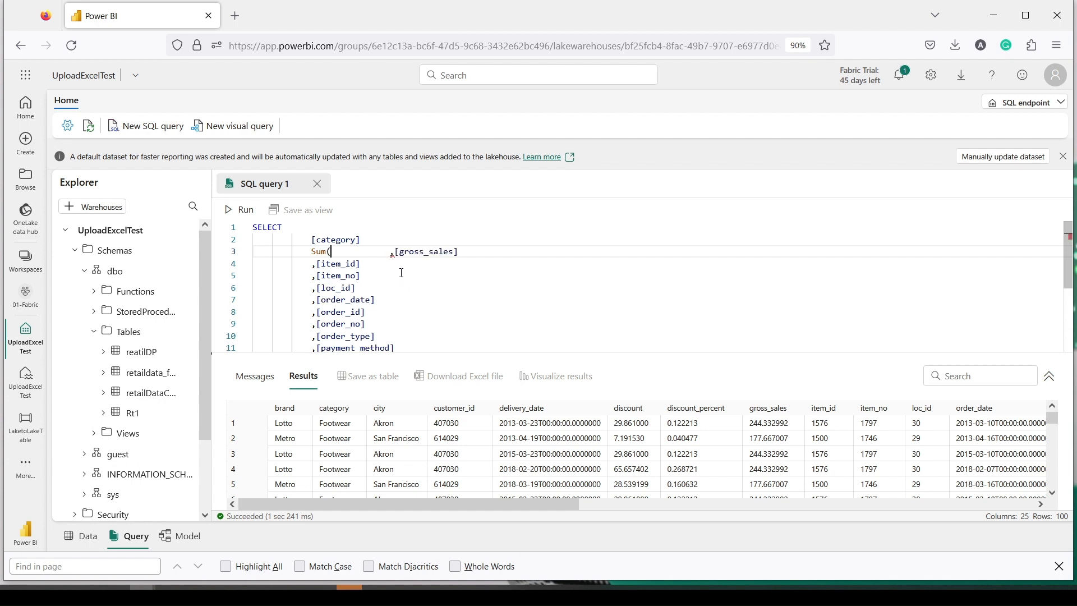
left_click_drag(392, 252, 338, 252)
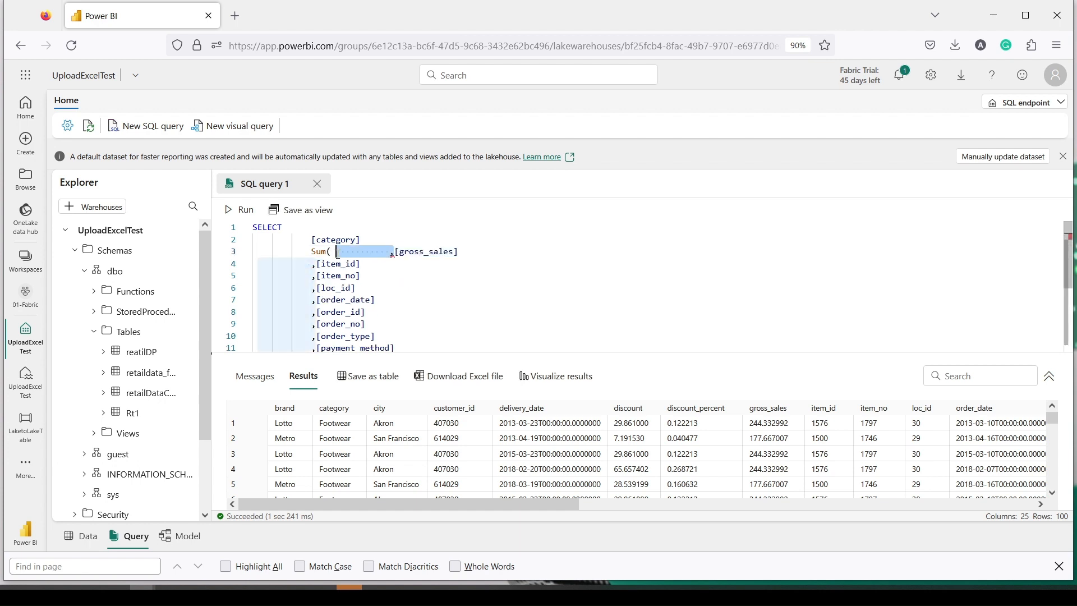
key("Delete")
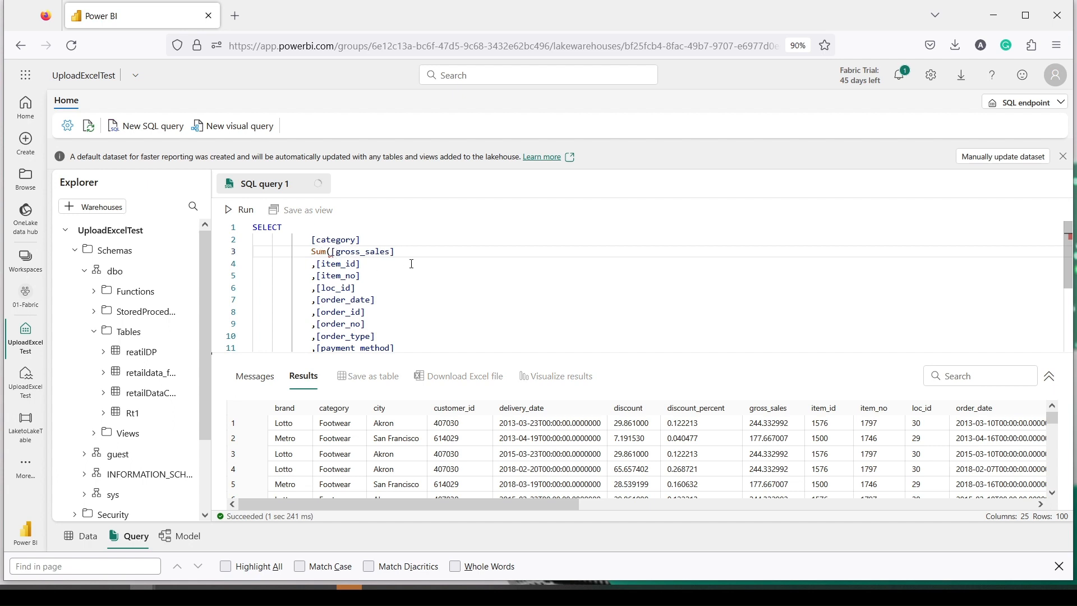
type(") gross")
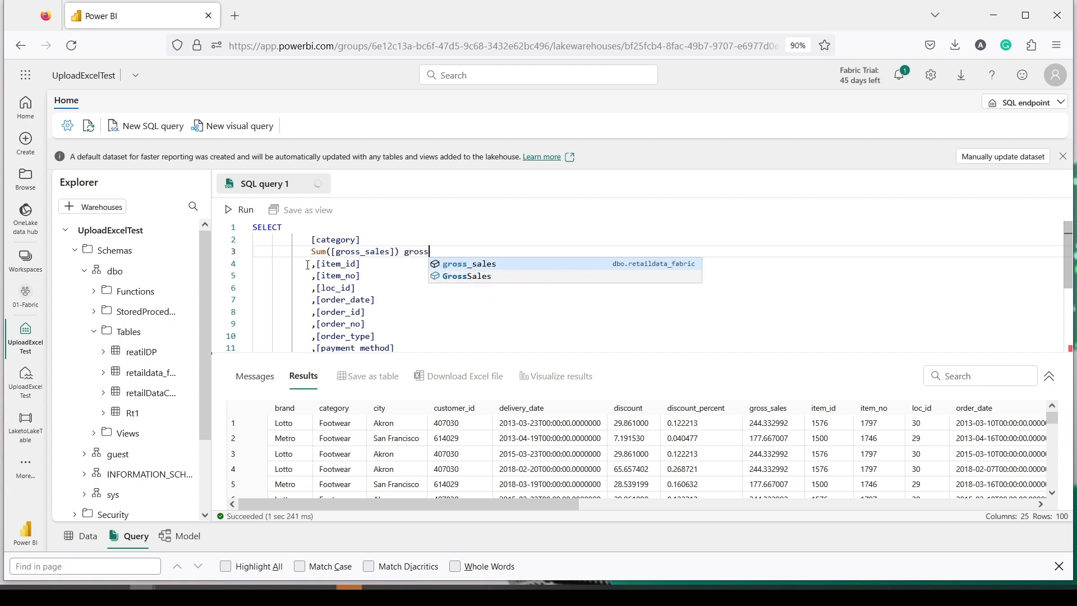
Step: Delete the remaining columns and add 'group by [category]' after the FROM line
left_click_drag(255, 263, 406, 333)
key("BackSpace")
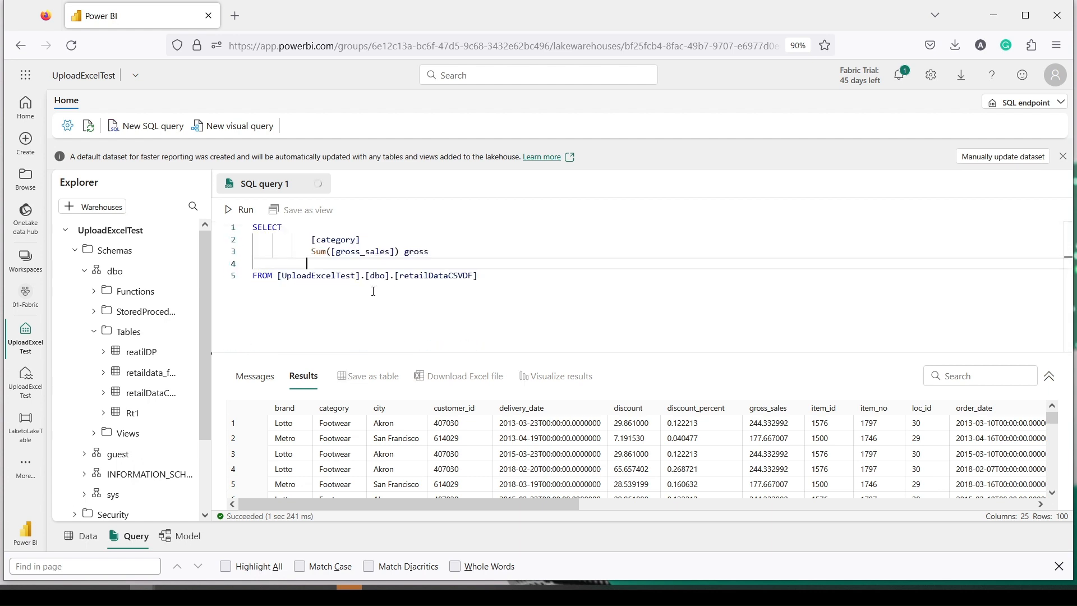
left_click_drag(364, 238, 312, 239)
key("ctrl+c")
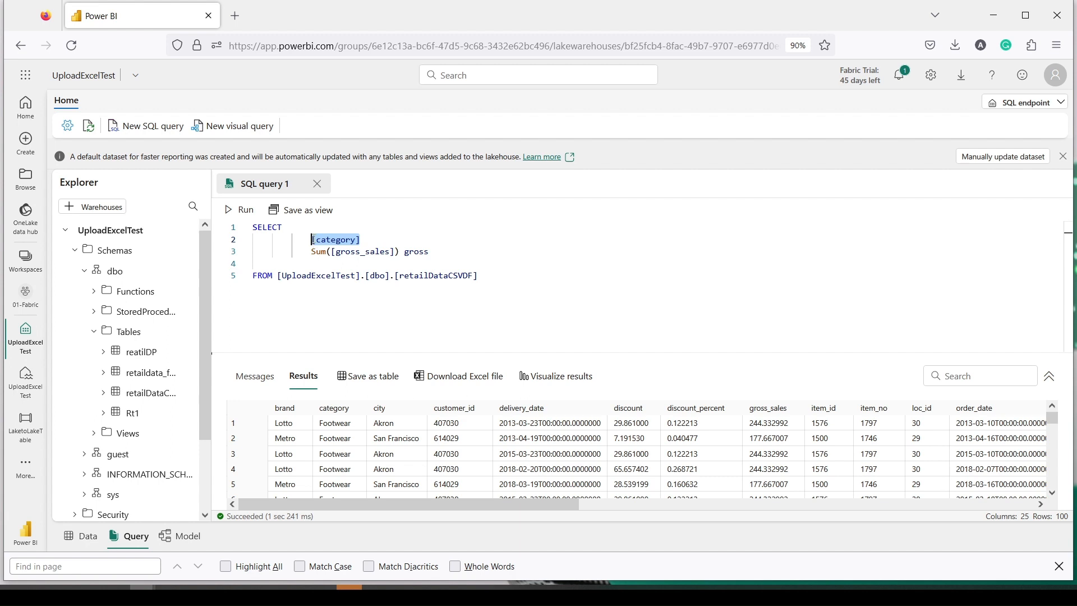
left_click(496, 280)
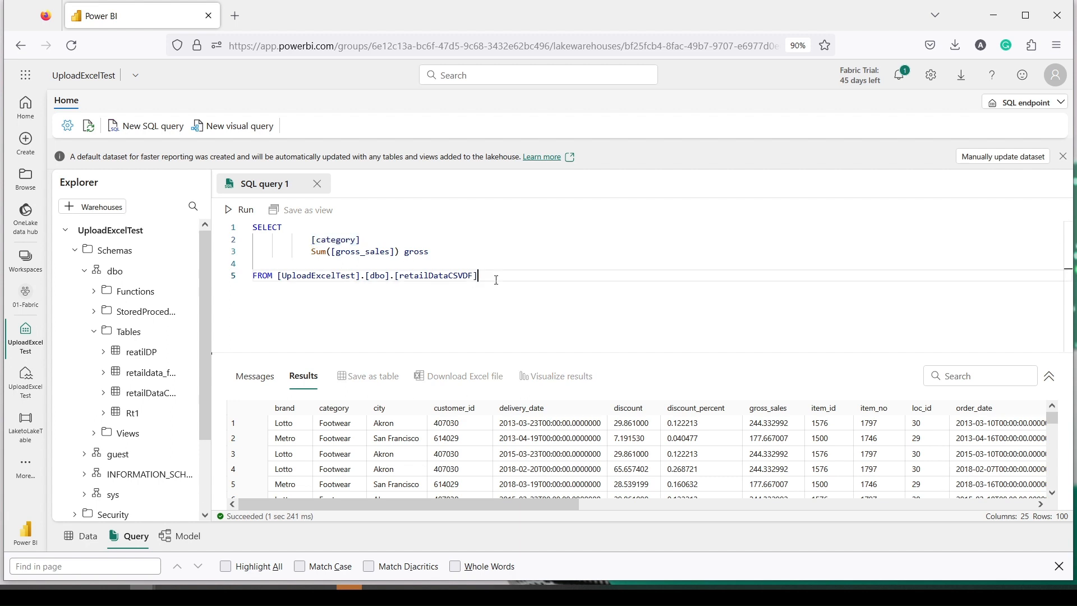
key("Return")
type("group by")
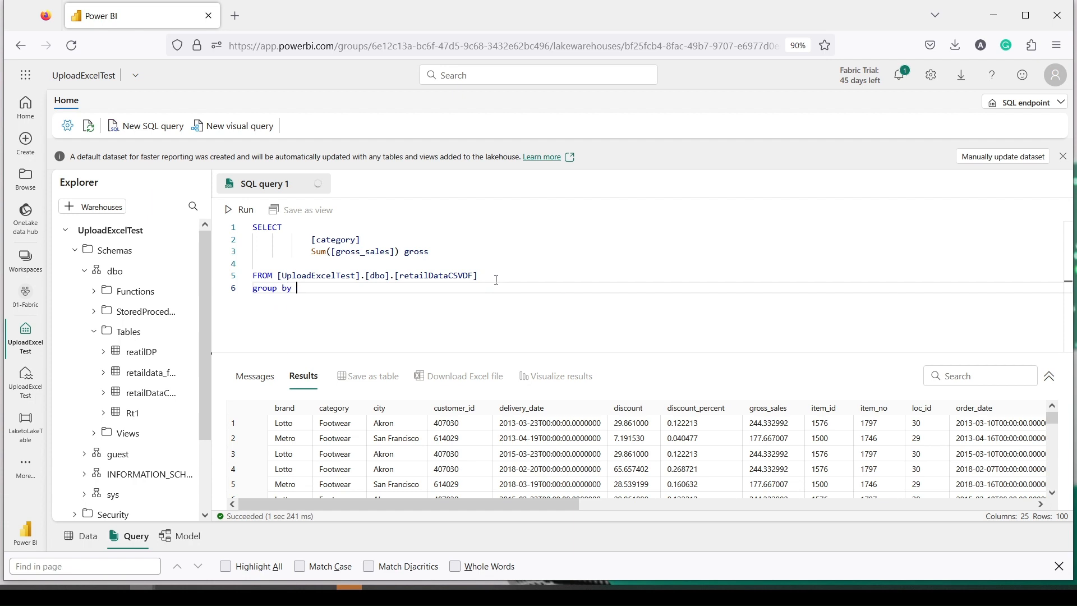
key("ctrl+v")
left_click_drag(360, 310, 246, 224)
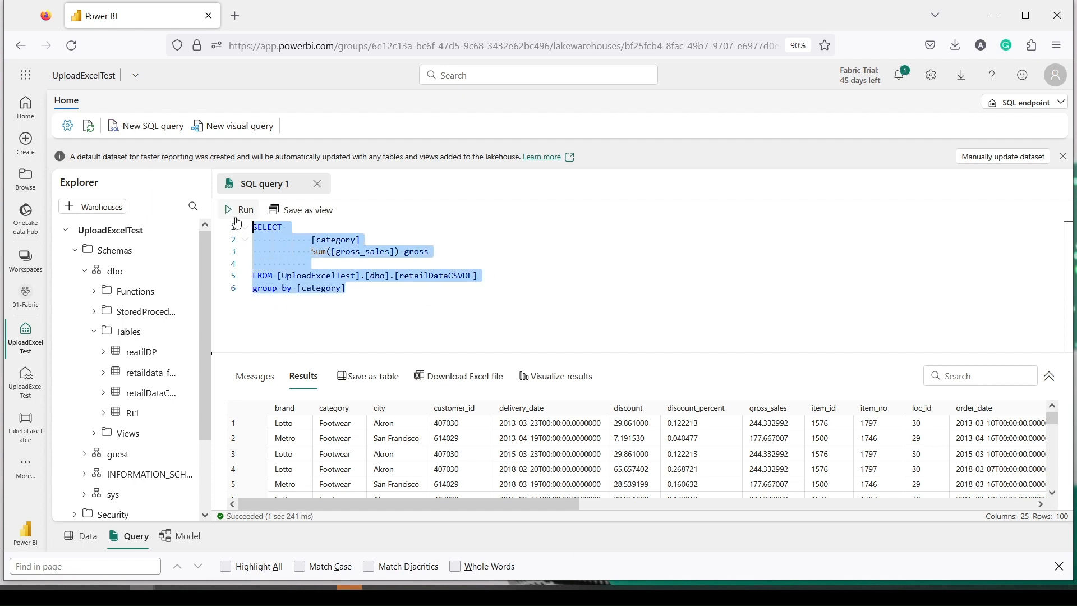
Step: Add the missing comma after [category] and rerun, returning summed gross for six categories
left_click(241, 209)
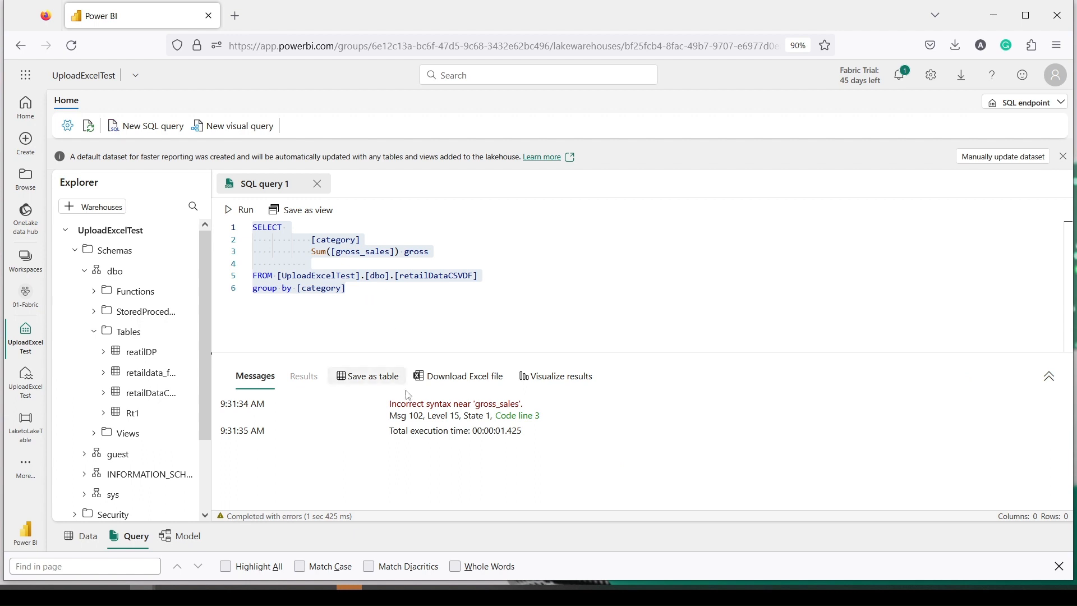
left_click(370, 240)
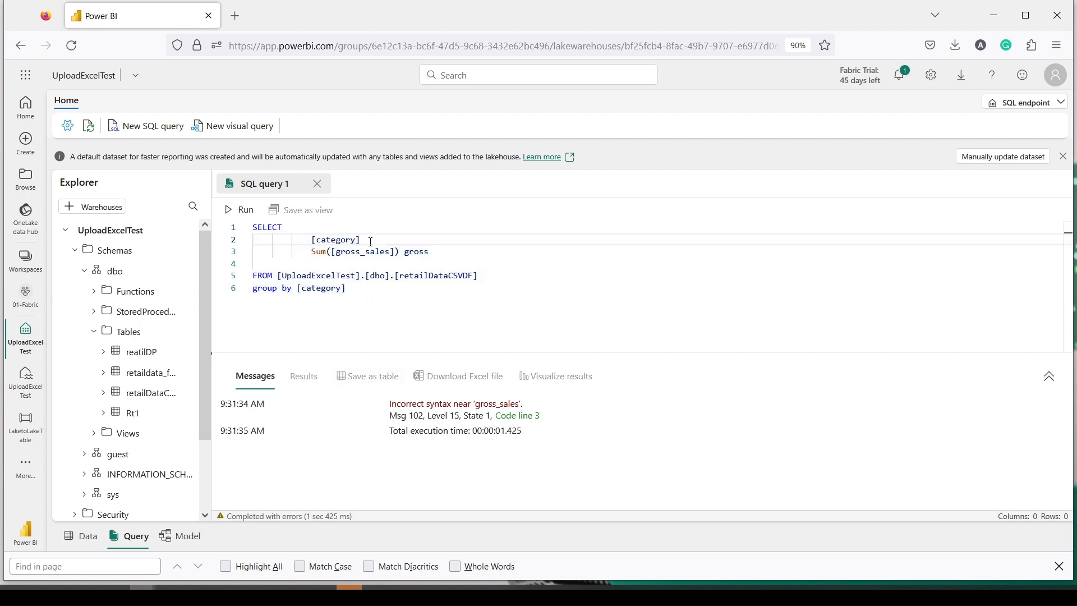
type(",")
key("ctrl+a")
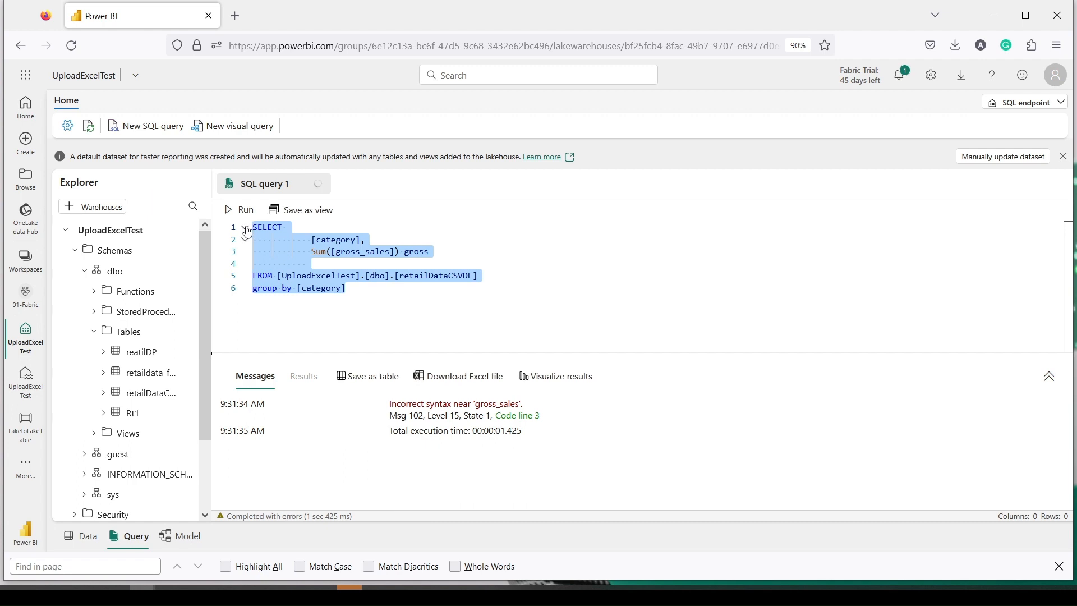
left_click(242, 209)
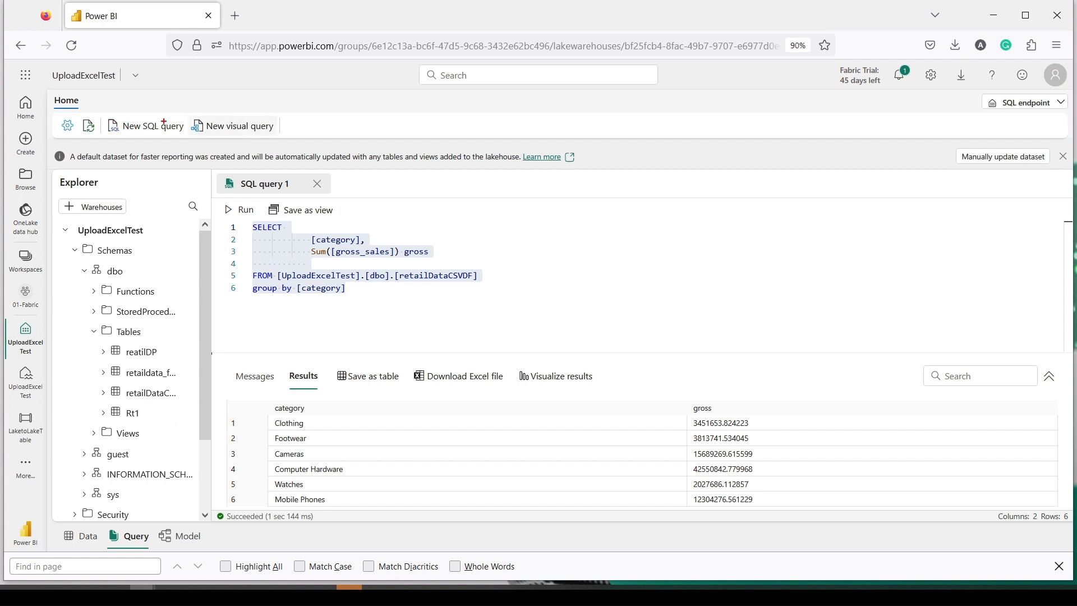
mouse_move(60, 114)
left_mouse_down()
mouse_move(160, 132)
mouse_move(307, 136)
left_mouse_up()
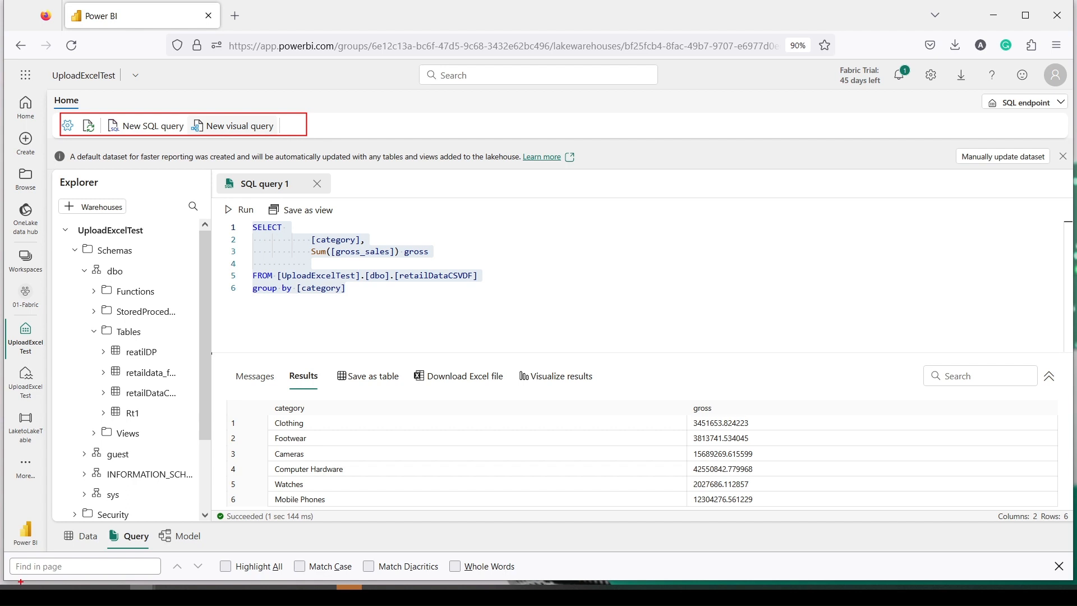
left_click_drag(56, 529, 105, 549)
Step: Create a new report with a table of Rt1's Category and Sum of Sales
left_click(84, 536)
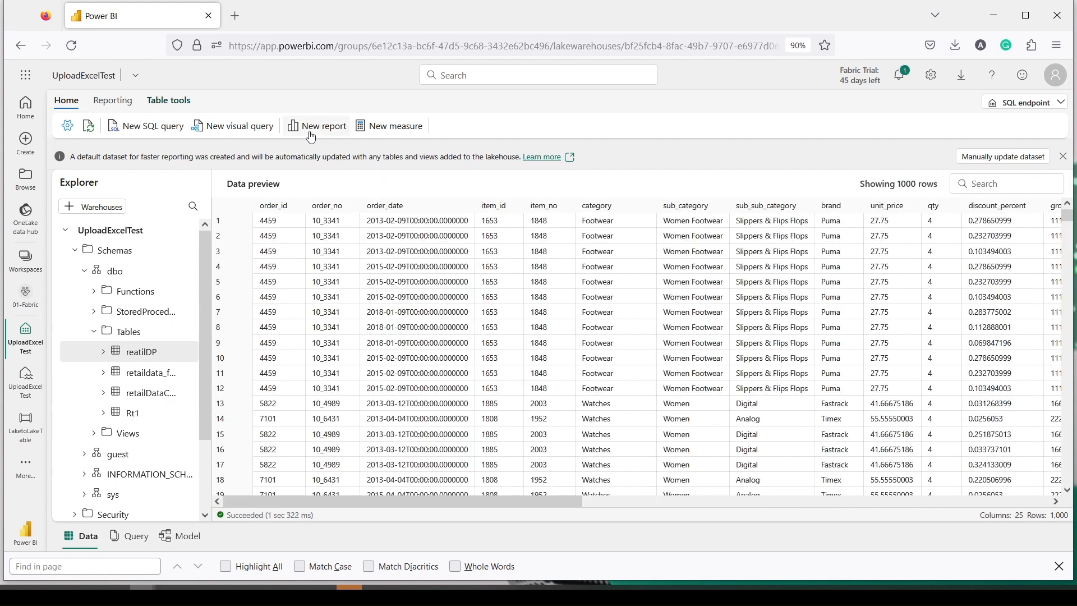
left_click(312, 132)
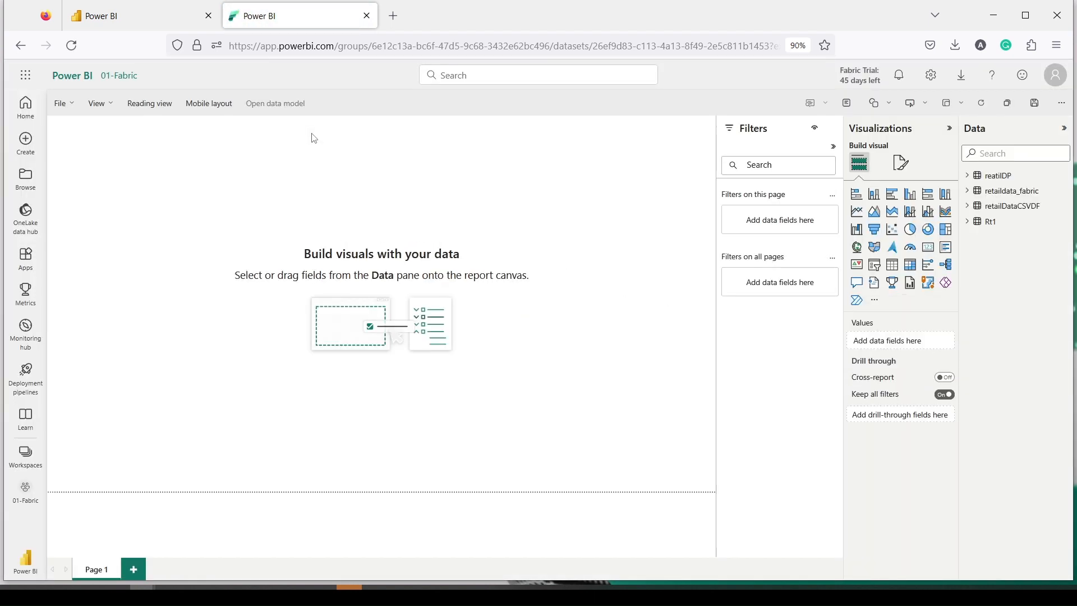
left_click(970, 228)
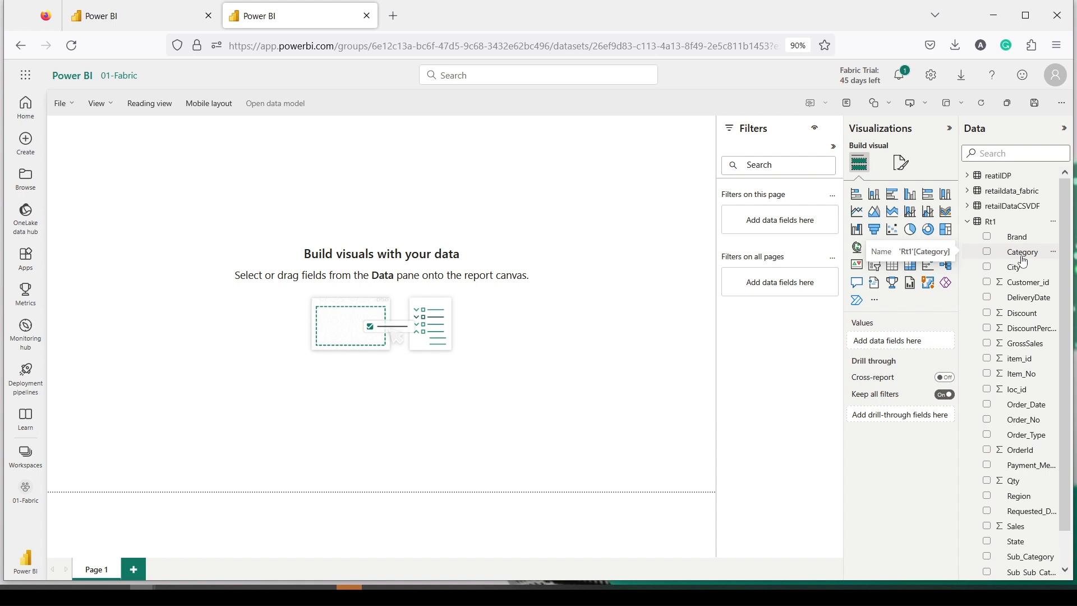
left_click_drag(1024, 261, 460, 213)
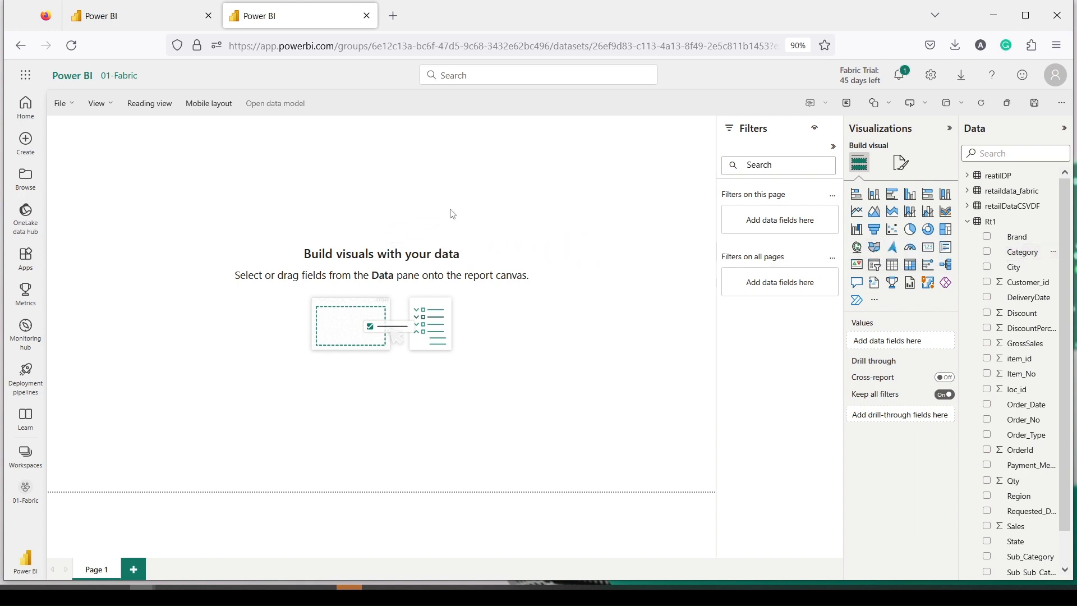
scroll(1002, 287, "down", 1)
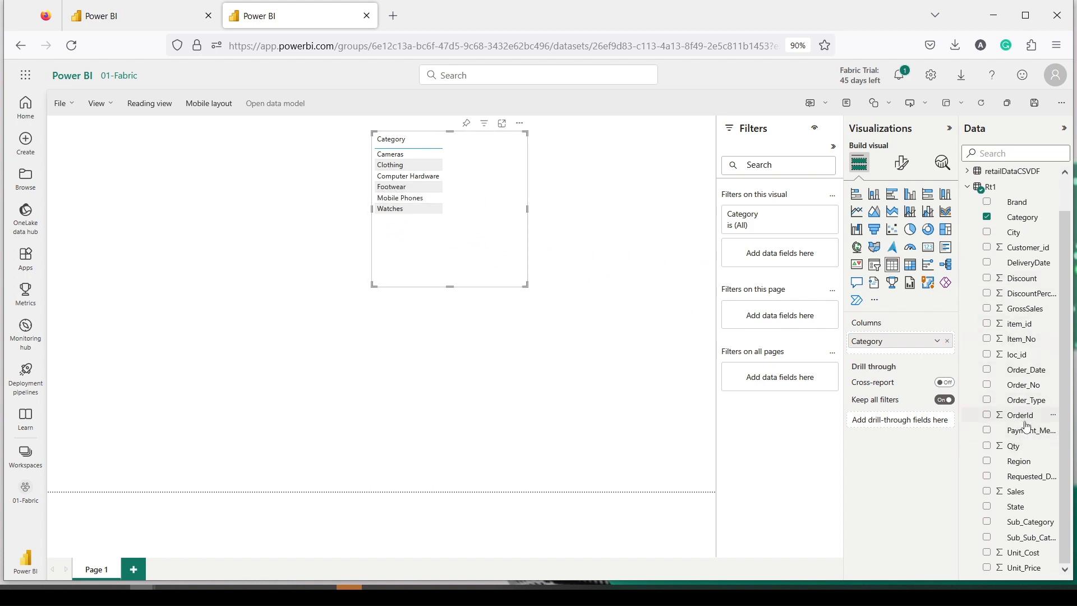
left_click_drag(1028, 491, 175, 390)
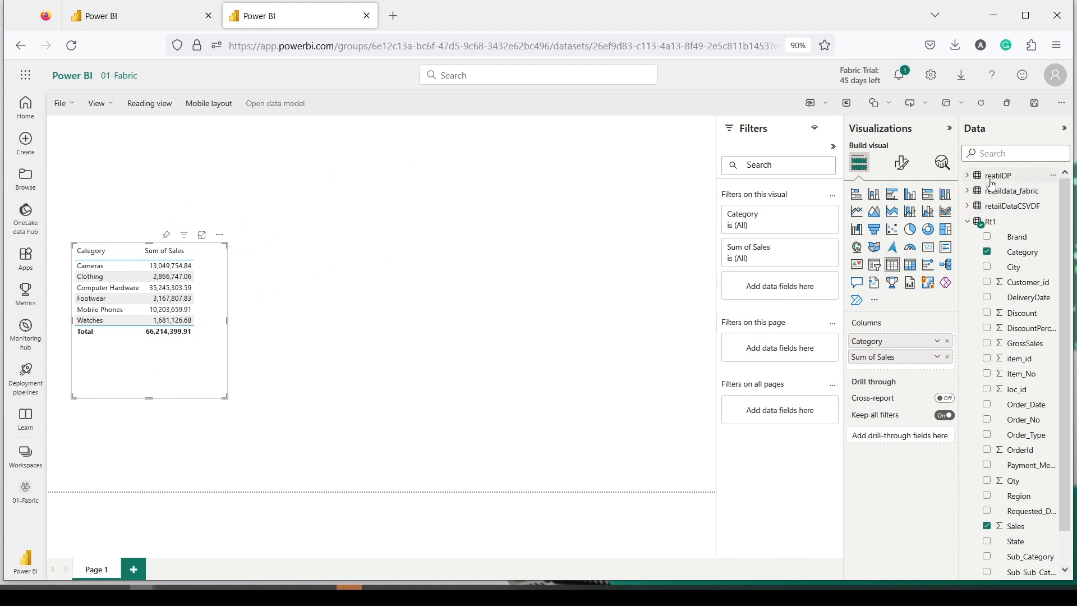
Step: Build a second table visual of retailDataCSVDF category with summed sales
left_click(979, 209)
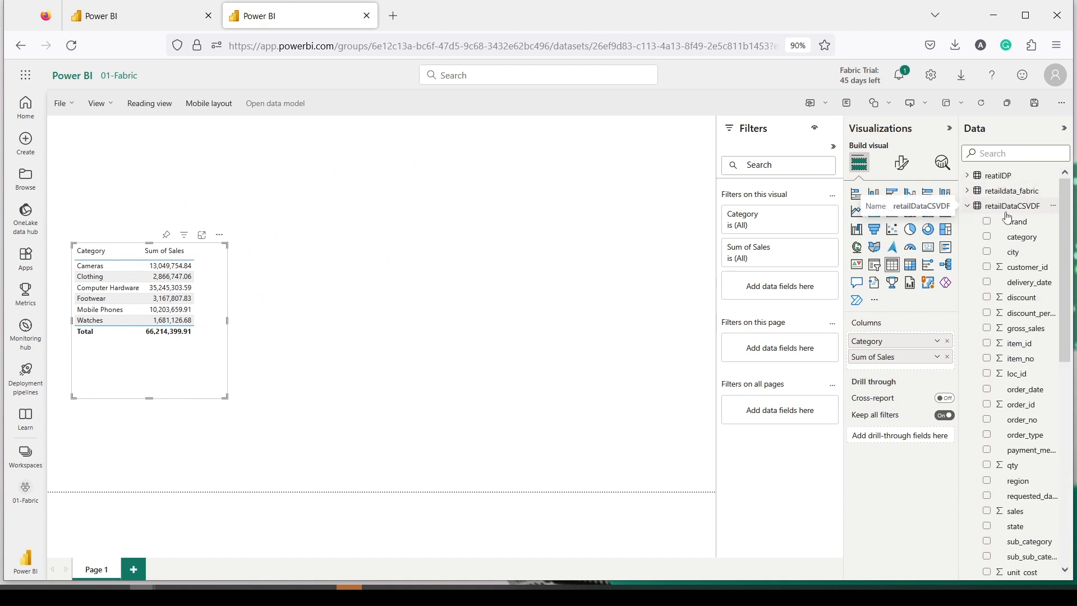
left_click_drag(1022, 238, 365, 285)
scroll(1027, 343, "down", 3)
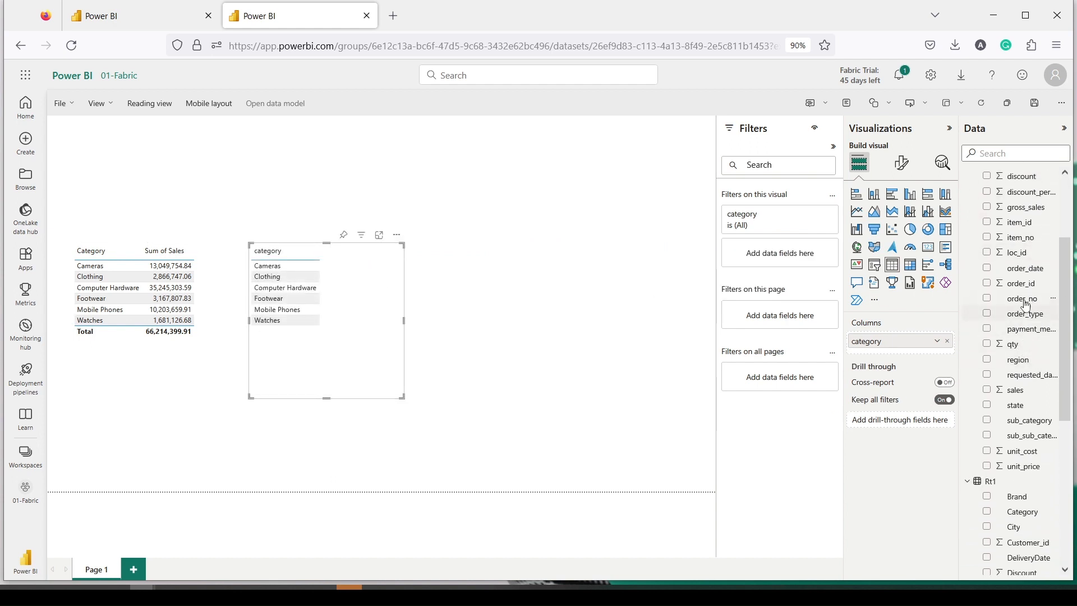
left_click_drag(1025, 390, 364, 337)
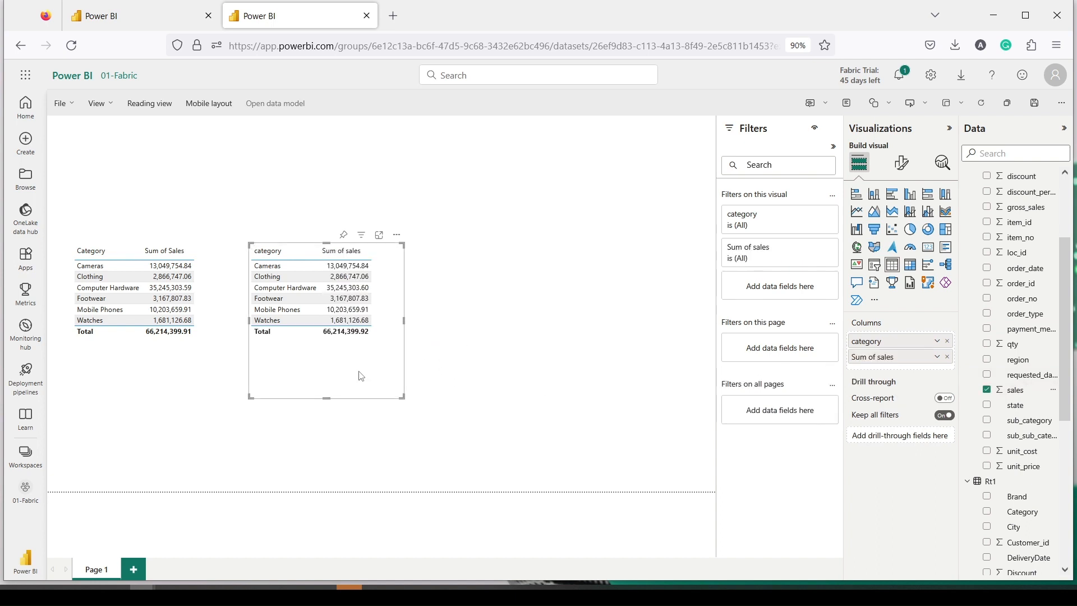
left_click_drag(350, 382, 314, 379)
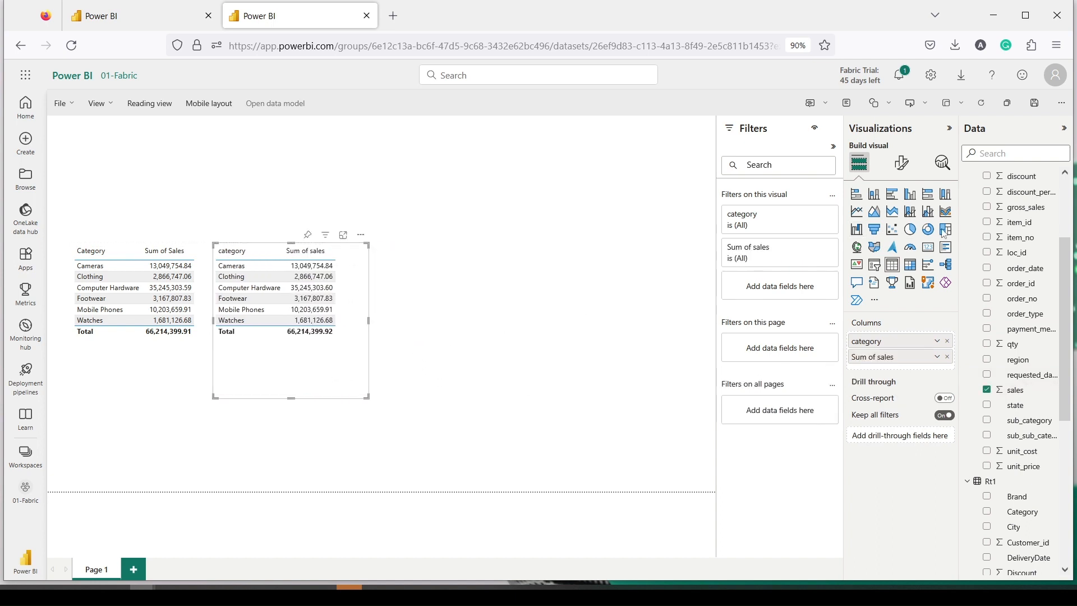
scroll(1038, 242, "up", 3)
Step: Add a third table of retaildata_fabric category and sales, placed beside the second
left_click(967, 191)
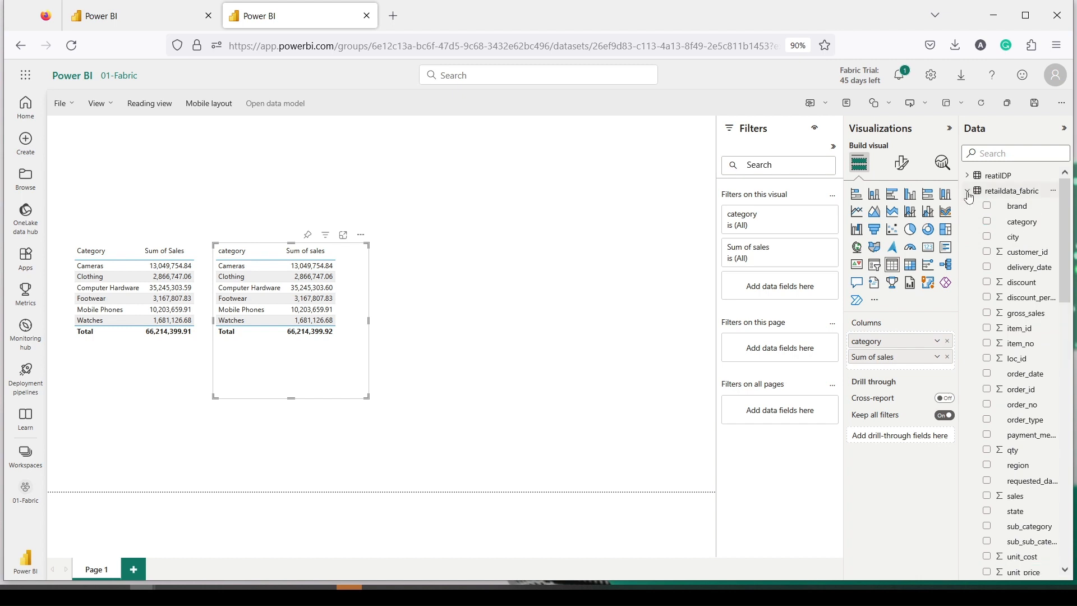
left_click_drag(1018, 222, 471, 260)
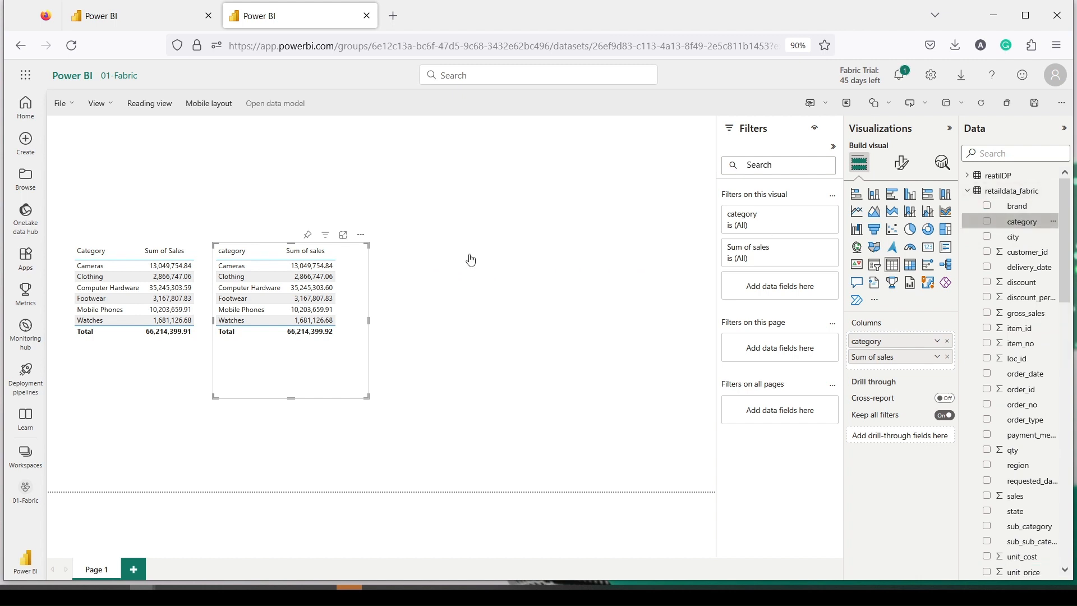
scroll(1049, 291, "down", 3)
left_click_drag(1015, 315, 507, 315)
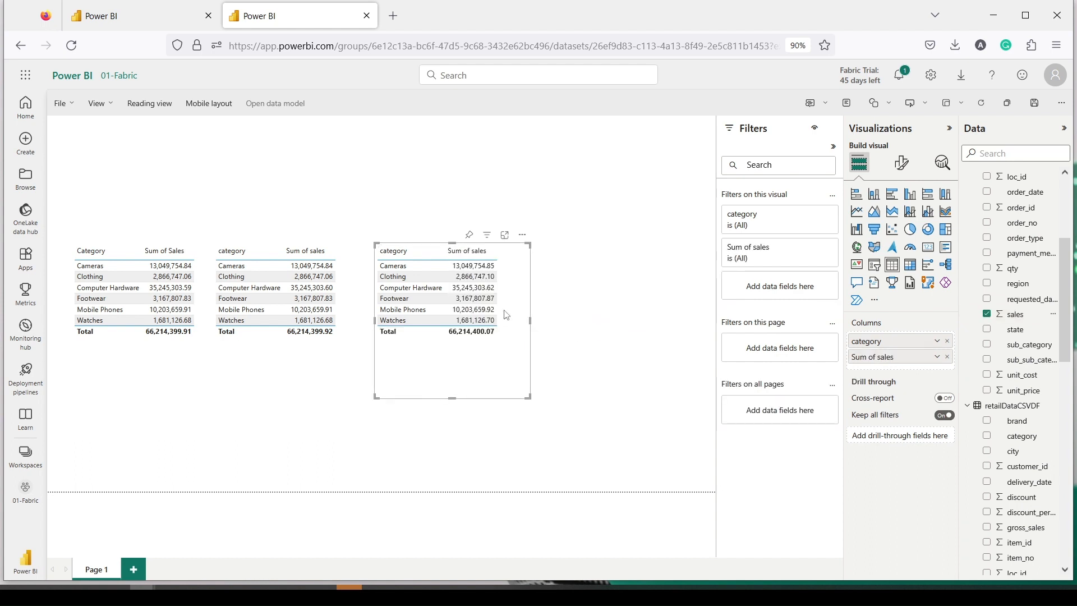
left_click_drag(489, 364, 472, 364)
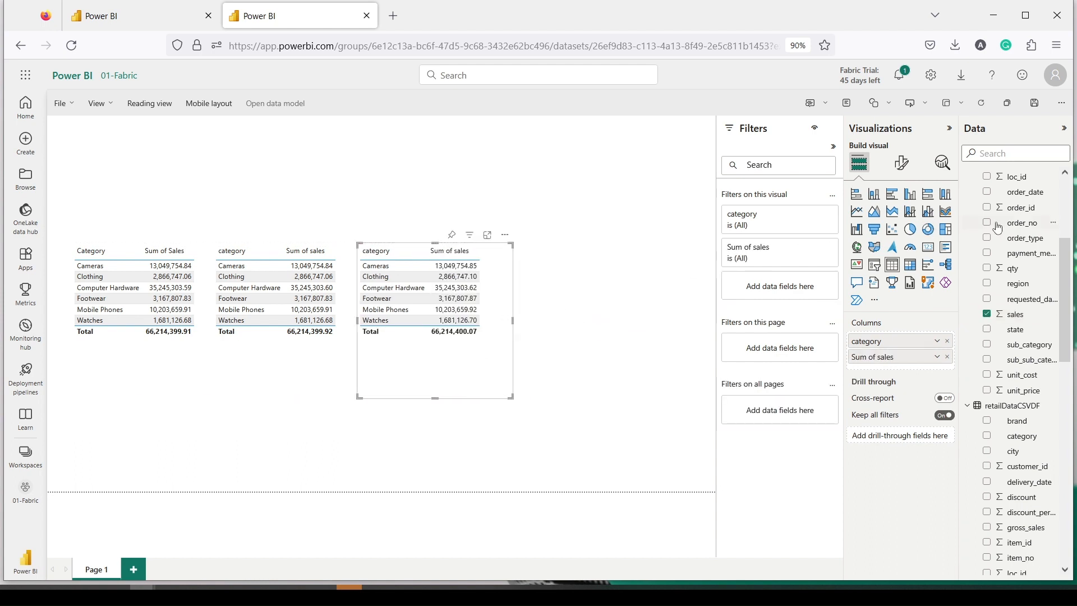
scroll(1004, 235, "up", 5)
Step: Start a fourth table with reatilDP category and Sum of gross_sales
left_click(967, 176)
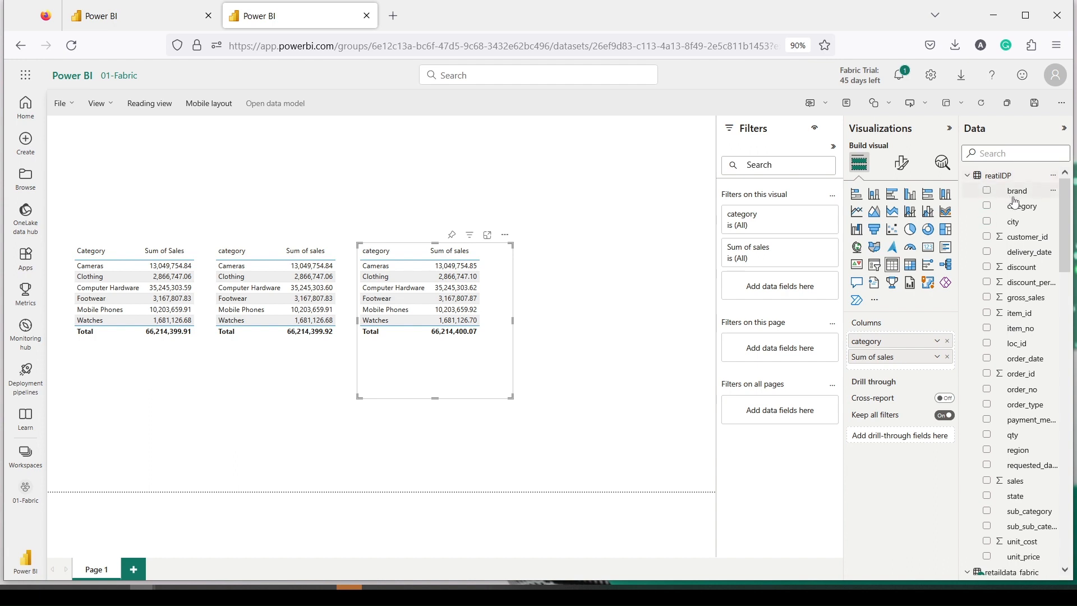
left_click_drag(1019, 209, 604, 268)
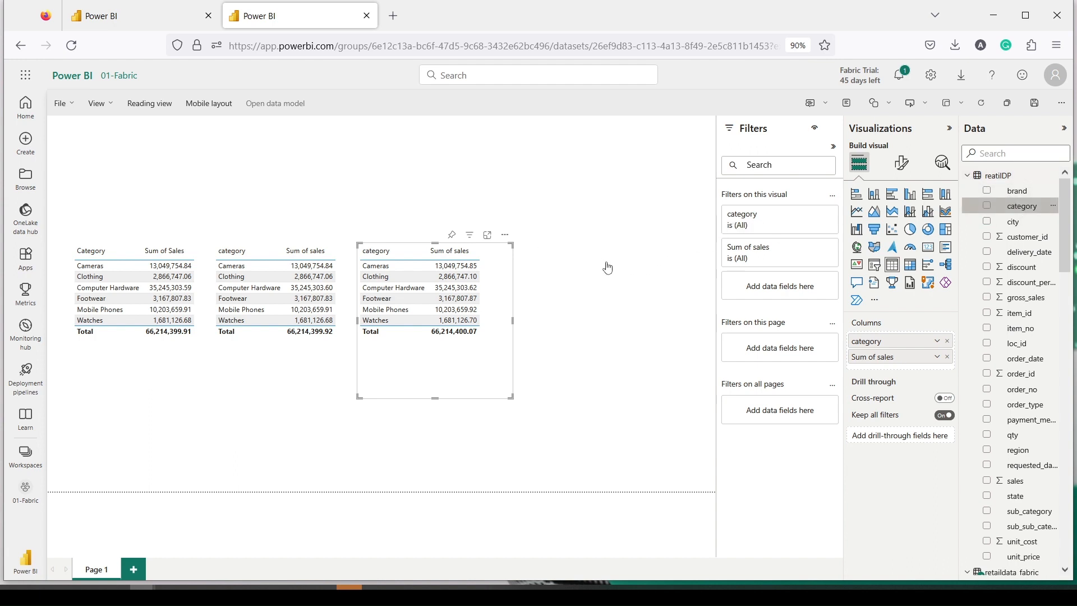
scroll(1029, 334, "down", 1)
scroll(1029, 334, "up", 1)
left_click_drag(1026, 297, 618, 354)
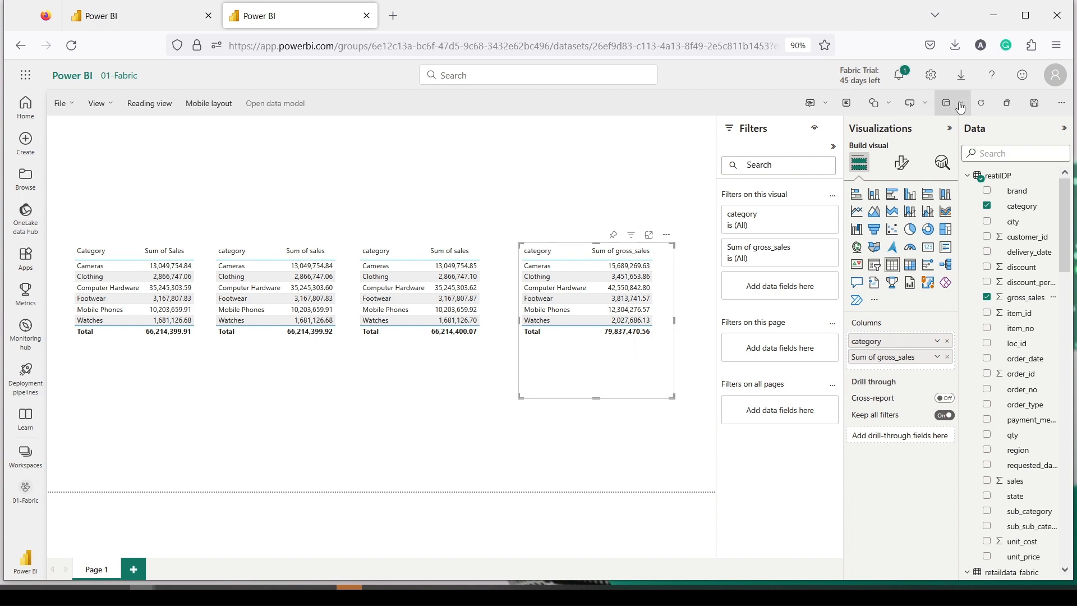
Step: Save the report with the name 'Fabric Test', keeping the 01-Fabric workspace
left_click(1031, 106)
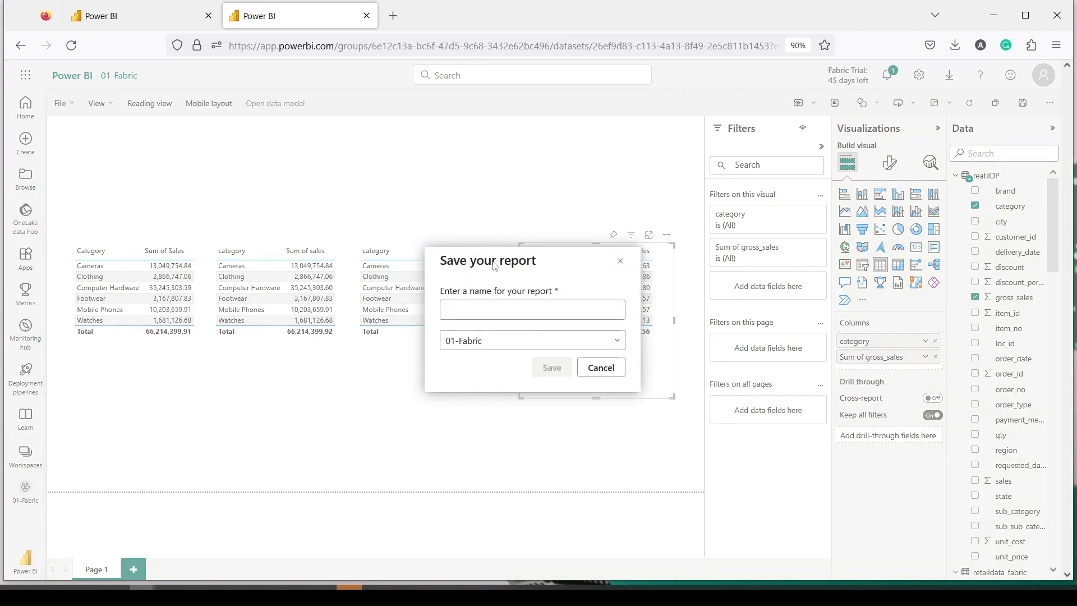
type("Fabric Test")
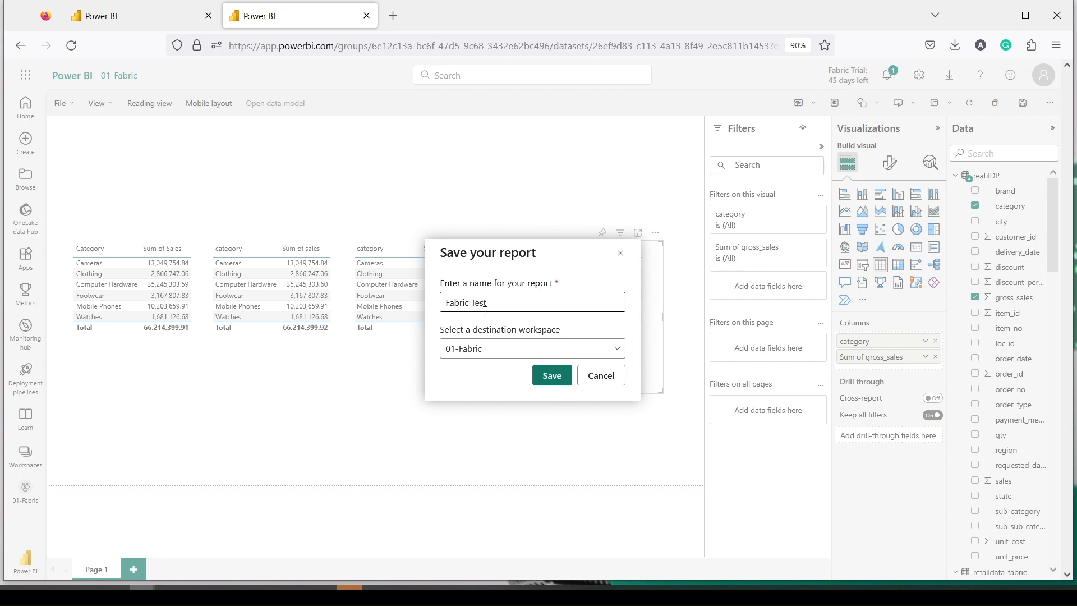
left_click(552, 374)
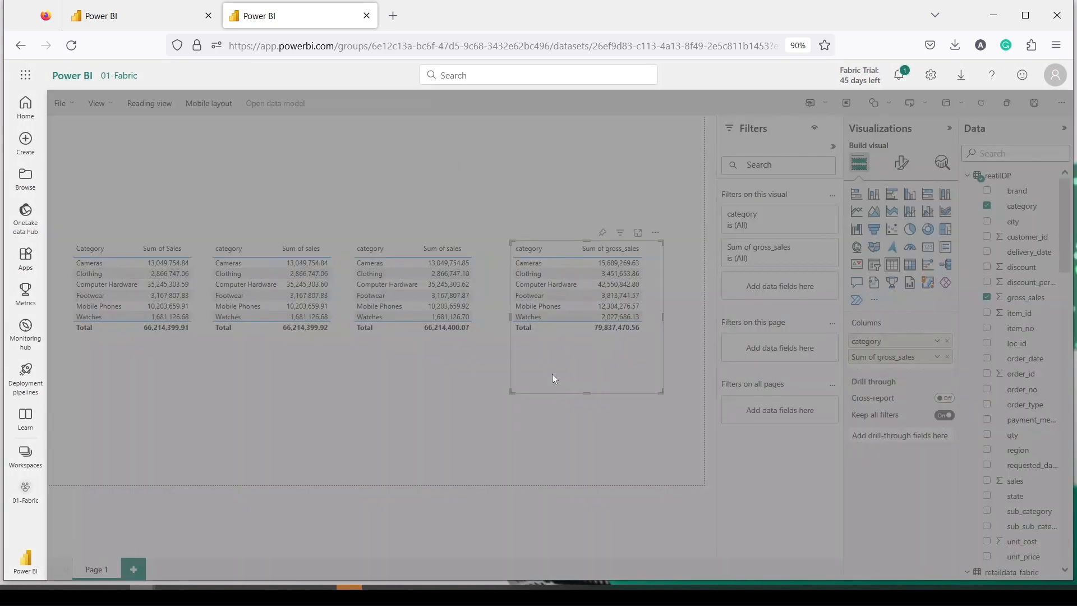